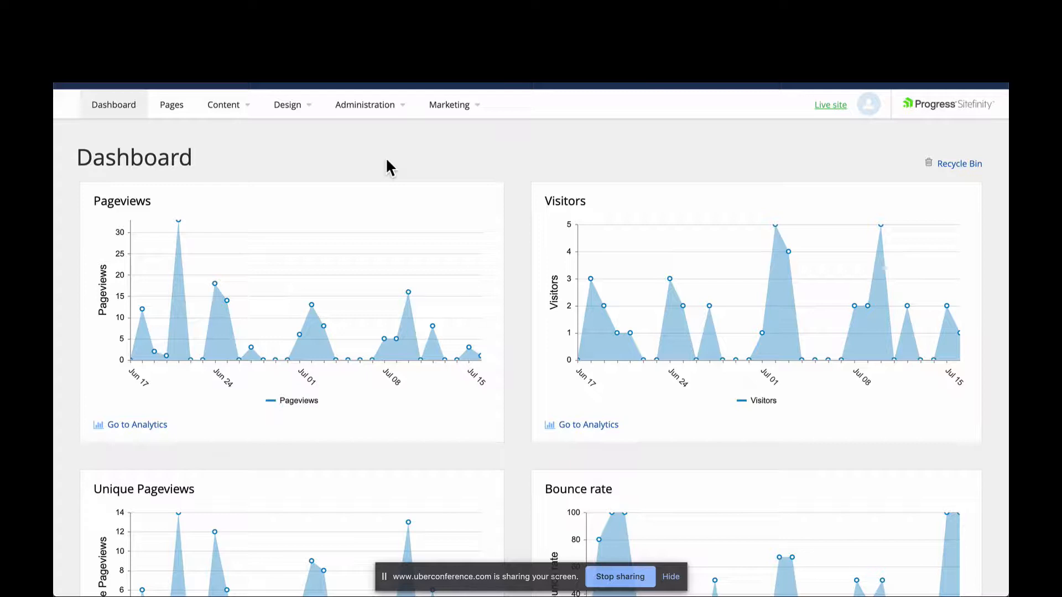
- Open the subscriber import form from the email campaign subscribers and examine its file, format and column-mapping options
{"action": "left_click", "coordinate": [387, 160]}
{"action": "left_click", "coordinate": [456, 111]}
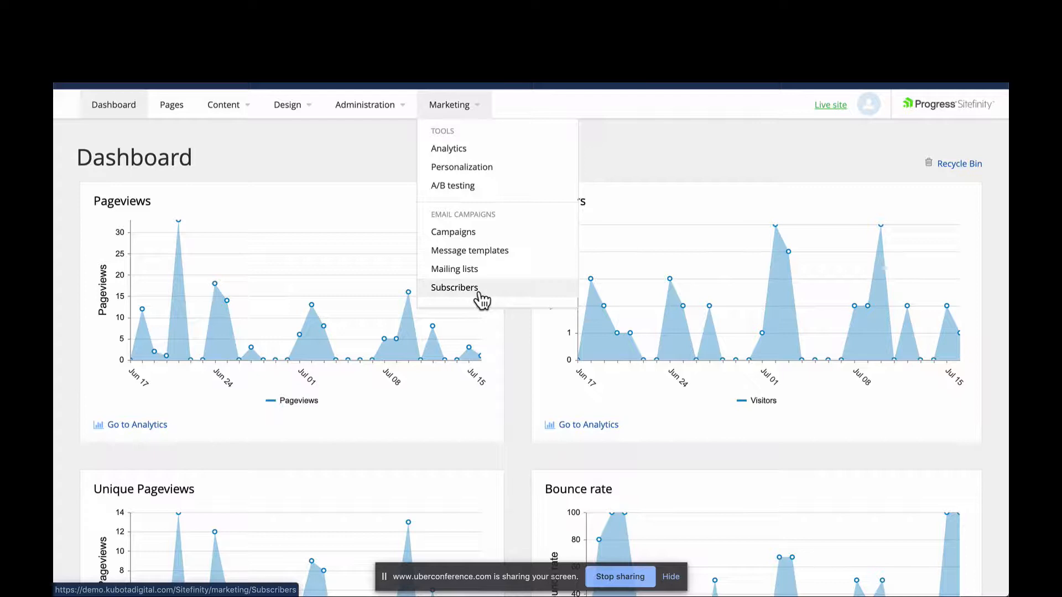
{"action": "left_click", "coordinate": [455, 287]}
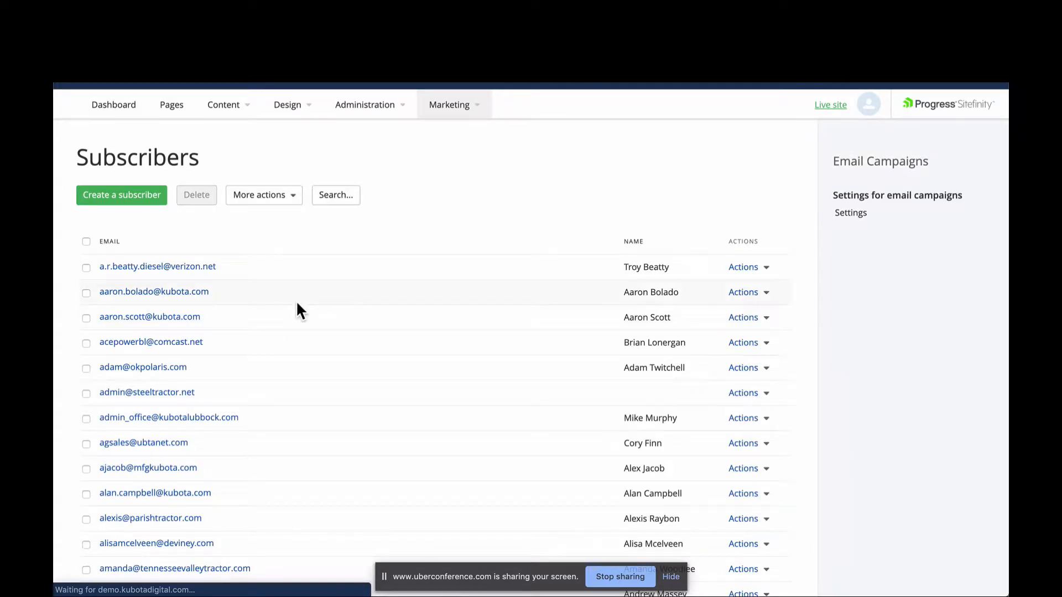
{"action": "left_click", "coordinate": [274, 205]}
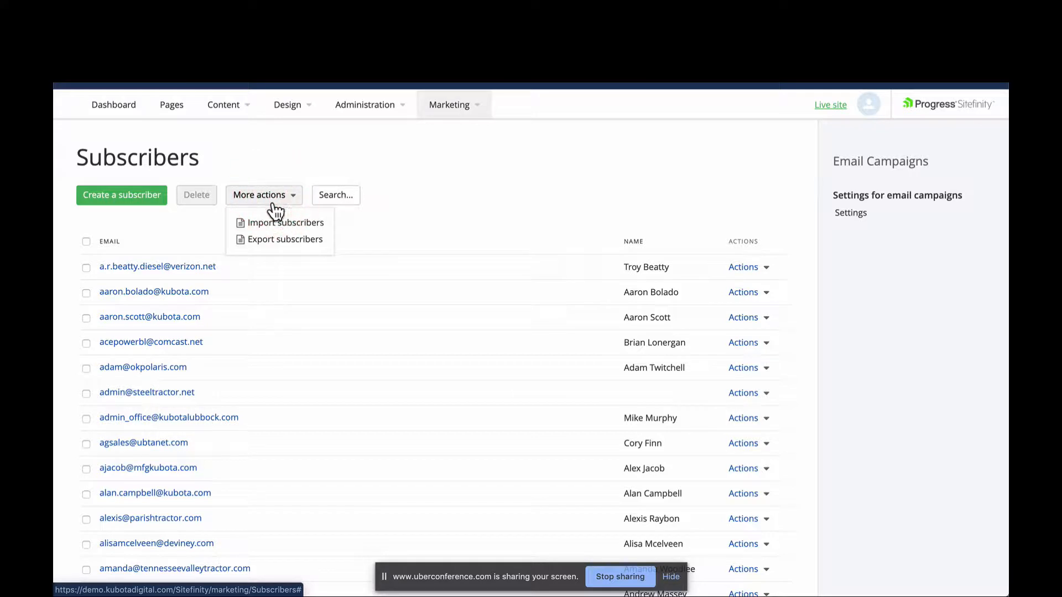
{"action": "left_click", "coordinate": [281, 223]}
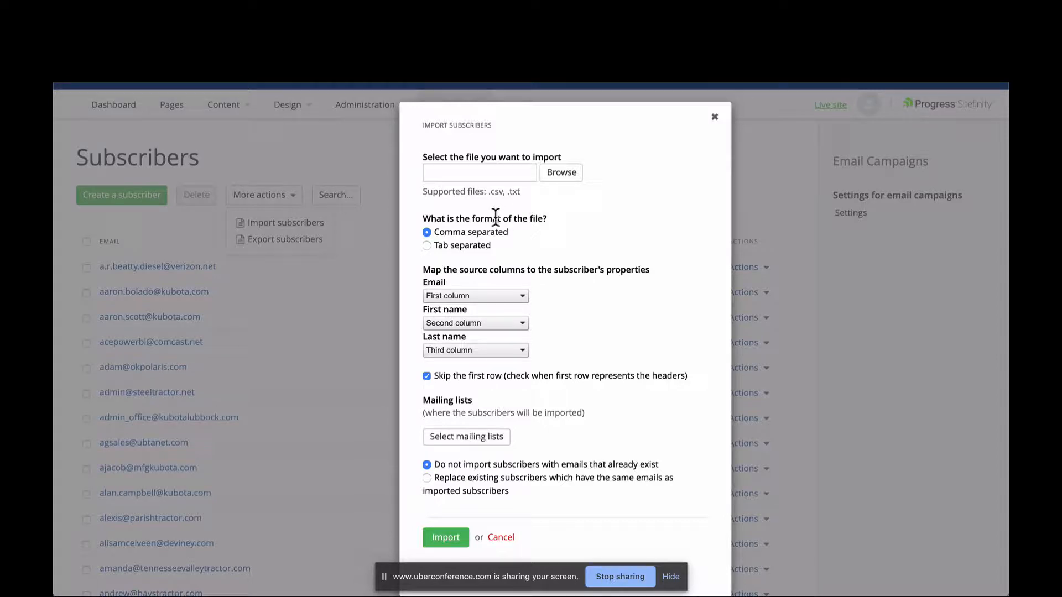
{"action": "scroll", "coordinate": [499, 257], "scroll_direction": "down", "scroll_amount": 1}
{"action": "left_click", "coordinate": [502, 249]}
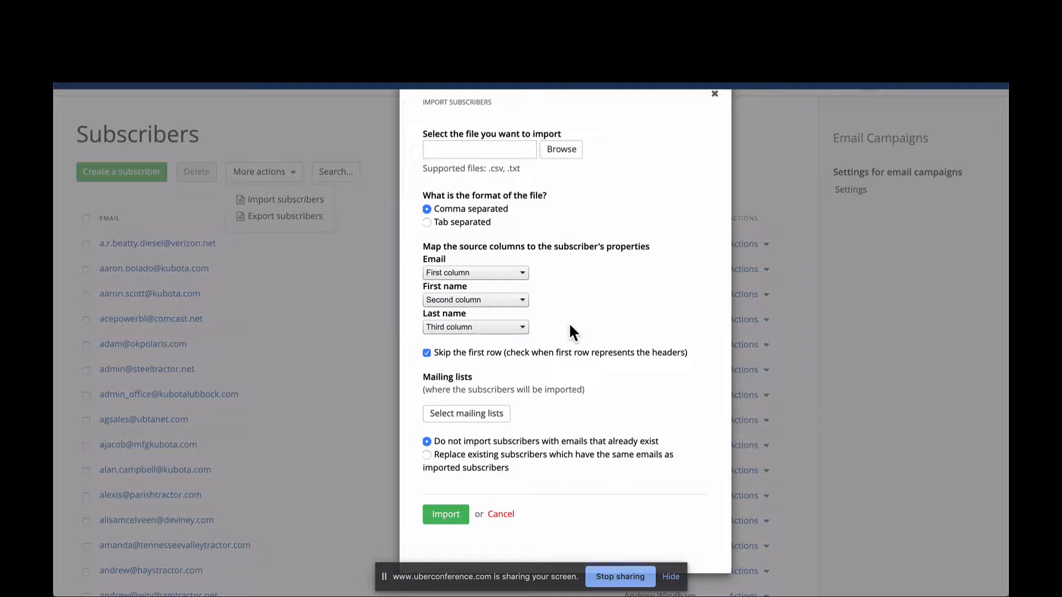
{"action": "scroll", "coordinate": [525, 354], "scroll_direction": "down", "scroll_amount": 1}
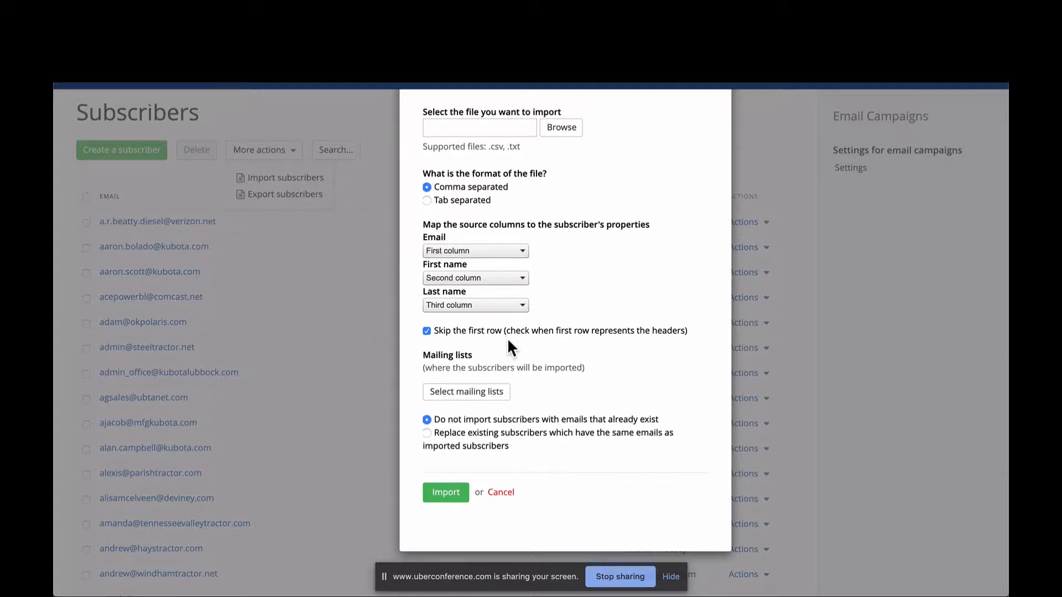
{"action": "scroll", "coordinate": [507, 337], "scroll_direction": "down", "scroll_amount": 4}
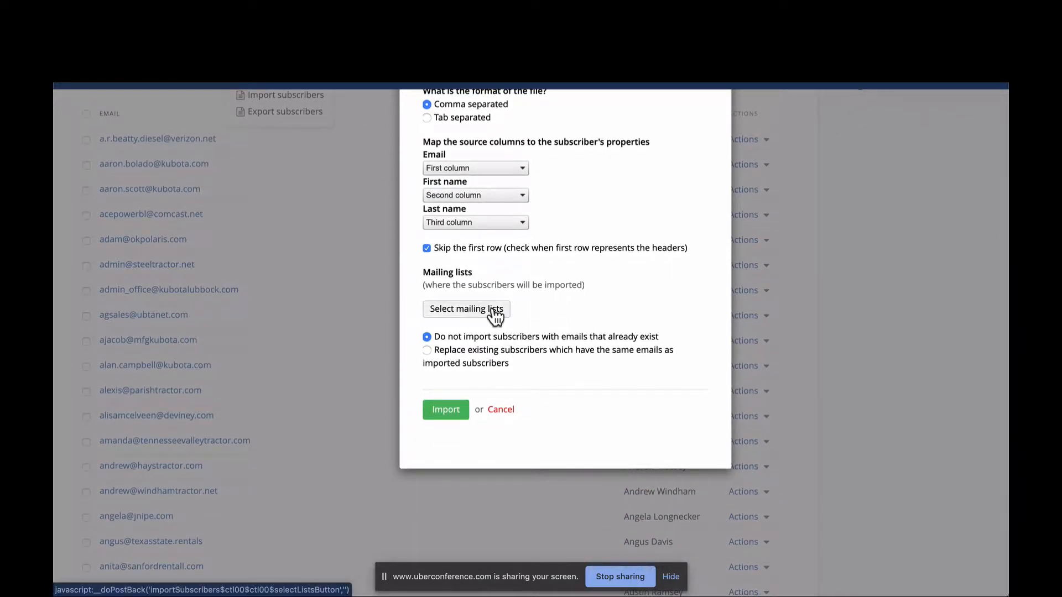
- Choose Test Mailing List as the destination for the subscriber import
{"action": "left_click", "coordinate": [494, 311]}
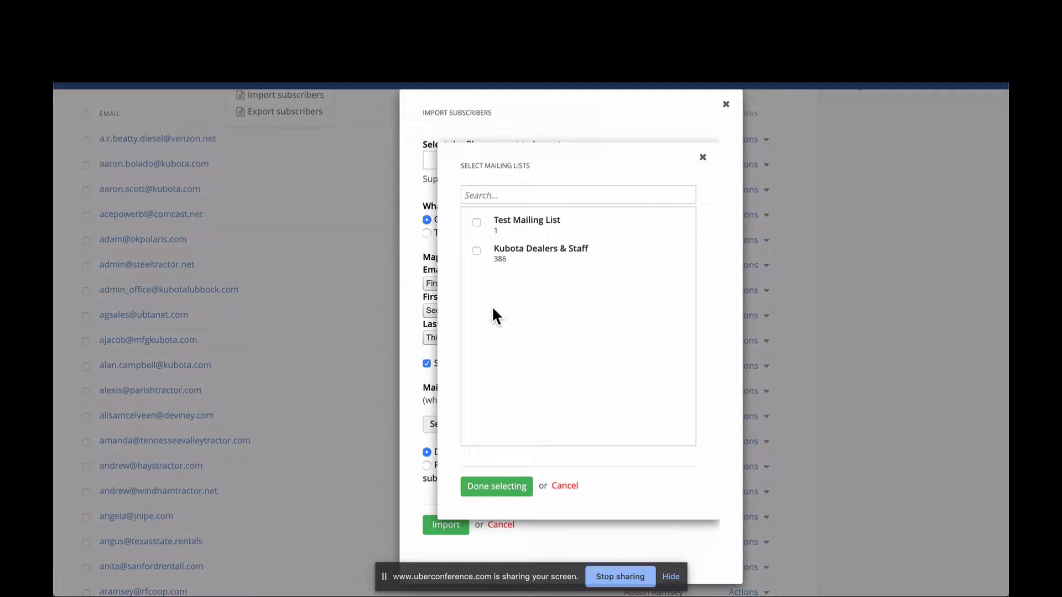
{"action": "left_click", "coordinate": [476, 223]}
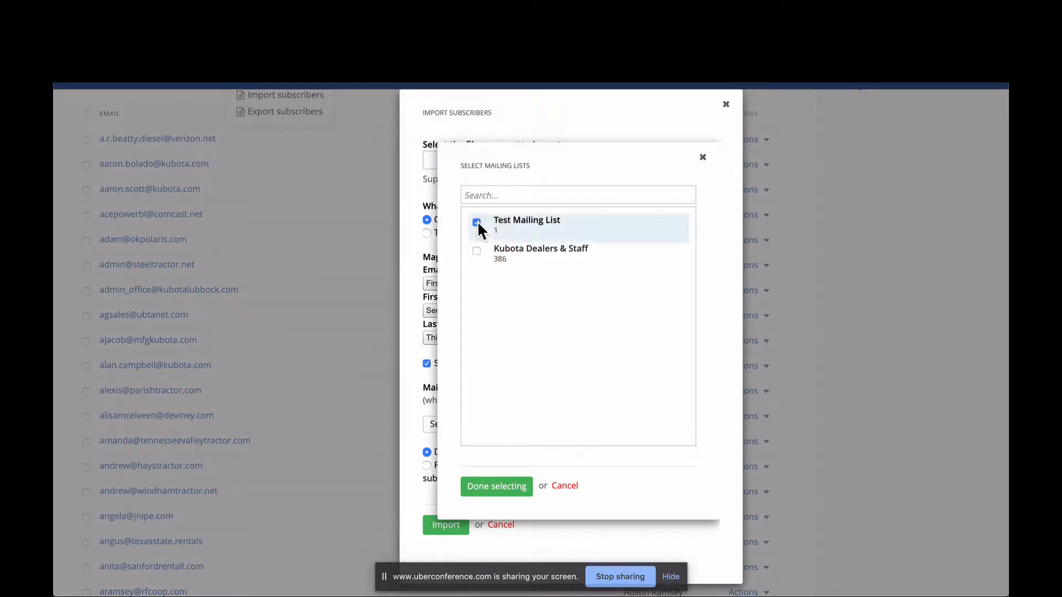
{"action": "left_click", "coordinate": [496, 487]}
- Choose replacing existing subscribers that have the same emails, and cancel the import
{"action": "scroll", "coordinate": [483, 340], "scroll_direction": "down", "scroll_amount": 1}
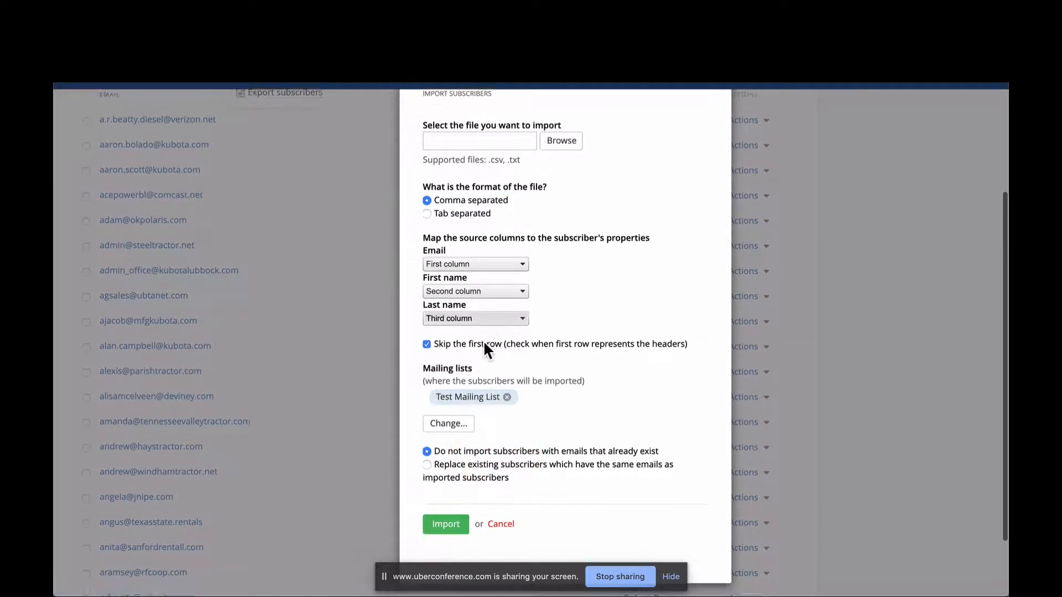
{"action": "scroll", "coordinate": [484, 340], "scroll_direction": "down", "scroll_amount": 2}
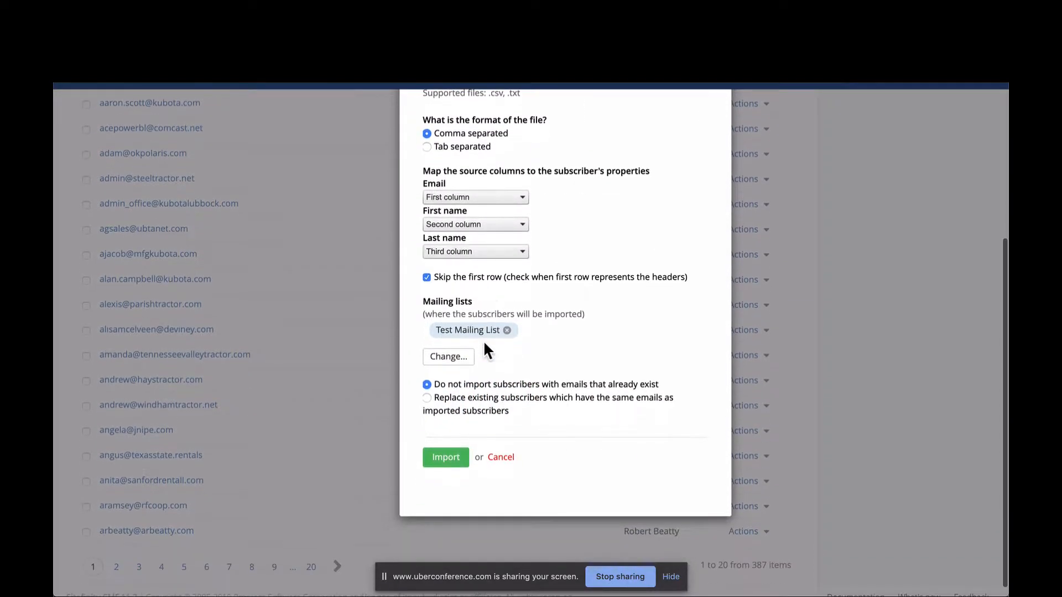
{"action": "left_click", "coordinate": [473, 399]}
{"action": "scroll", "coordinate": [481, 402], "scroll_direction": "up", "scroll_amount": 2}
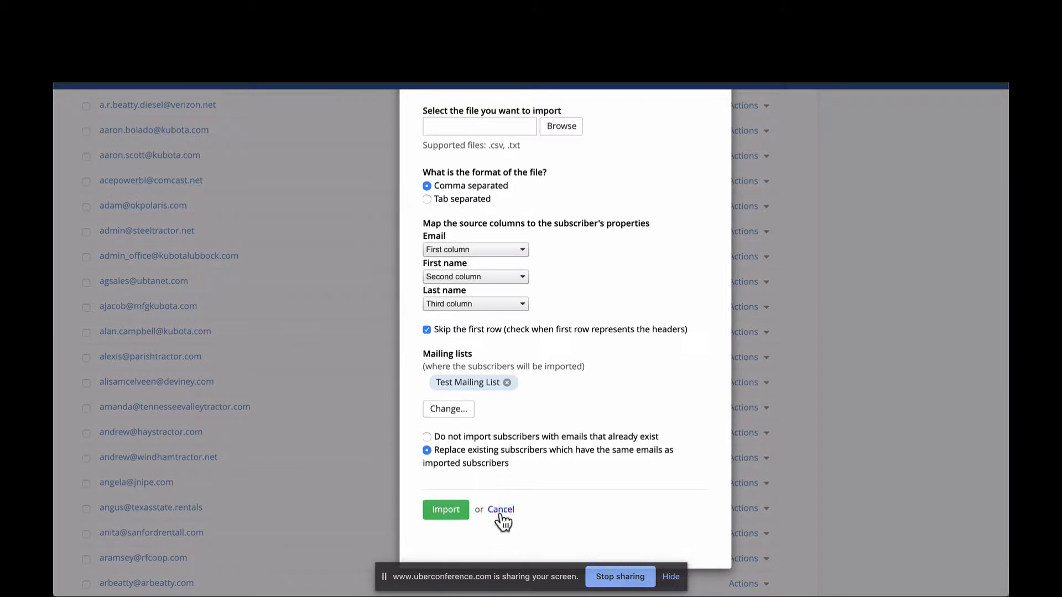
{"action": "left_click", "coordinate": [494, 509]}
{"action": "left_click", "coordinate": [439, 215]}
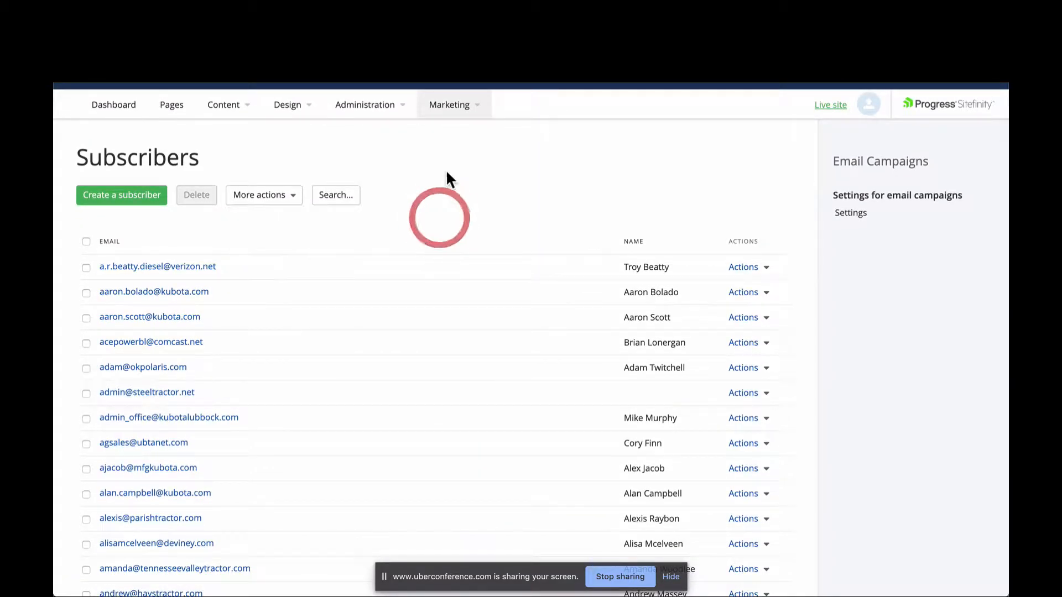
- Start a new mailing list for the email campaigns and title it "Service List"
{"action": "left_click", "coordinate": [450, 107]}
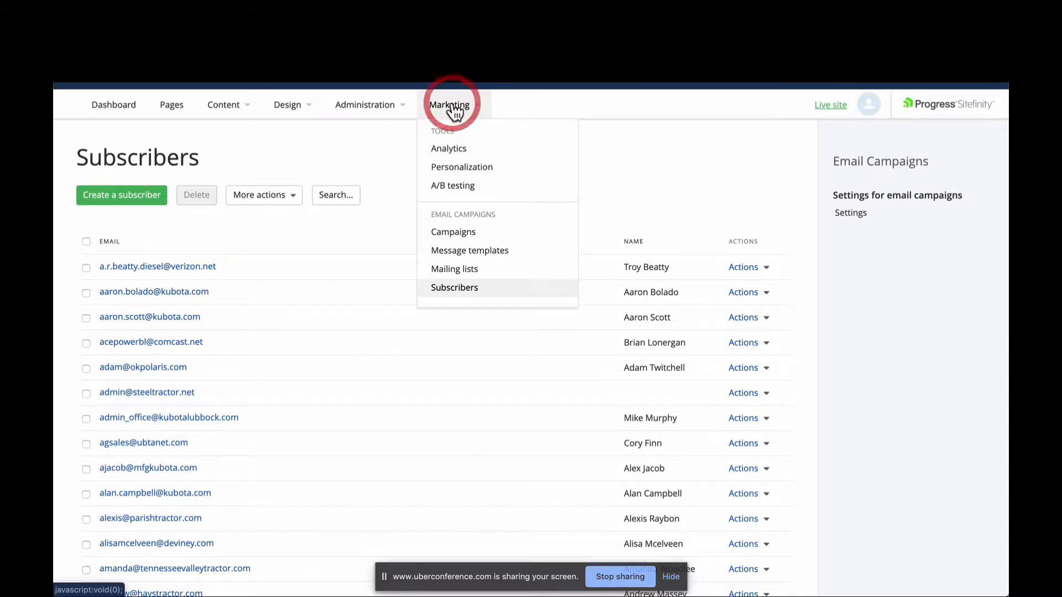
{"action": "left_click", "coordinate": [473, 272]}
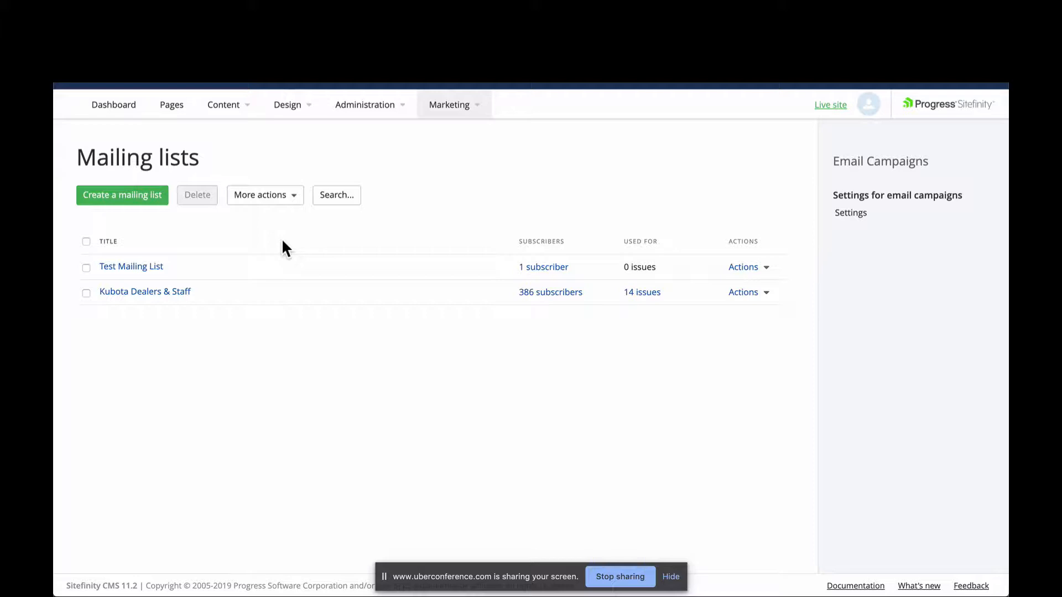
{"action": "left_click", "coordinate": [135, 197]}
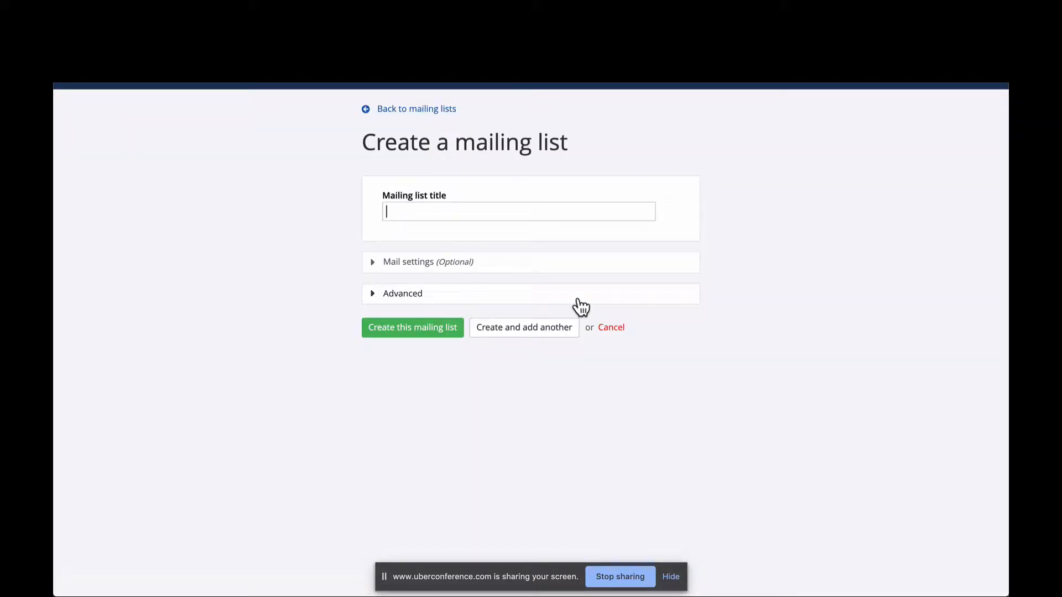
{"action": "type", "text": "Service List"}
- Expand the list's optional mail settings and set the From name to "Grapevine Tractor"
{"action": "left_click", "coordinate": [434, 264]}
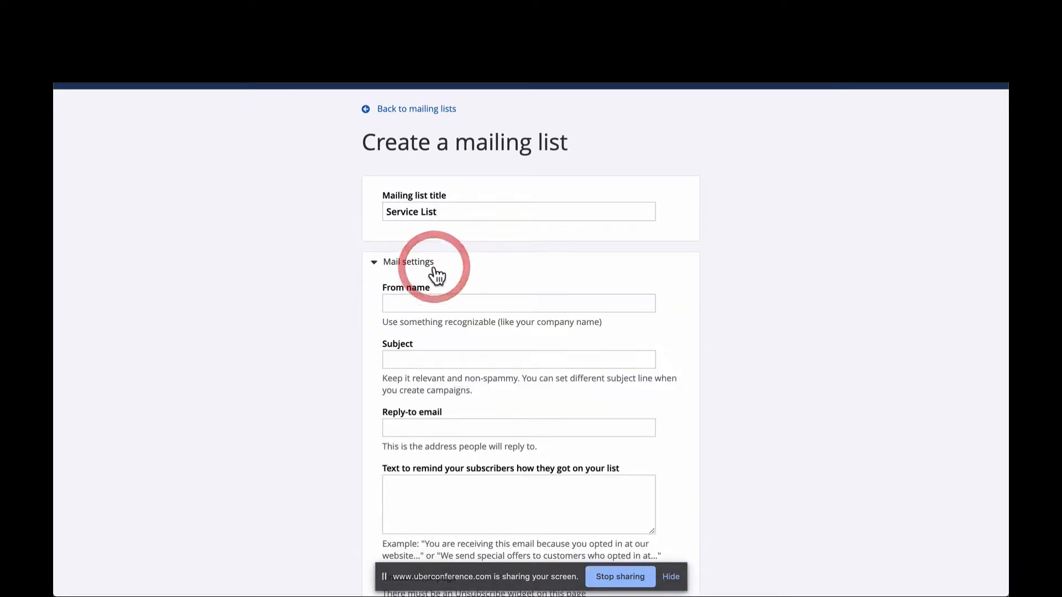
{"action": "scroll", "coordinate": [437, 271], "scroll_direction": "down", "scroll_amount": 2}
{"action": "scroll", "coordinate": [439, 271], "scroll_direction": "down", "scroll_amount": 1}
{"action": "scroll", "coordinate": [439, 271], "scroll_direction": "up", "scroll_amount": 1}
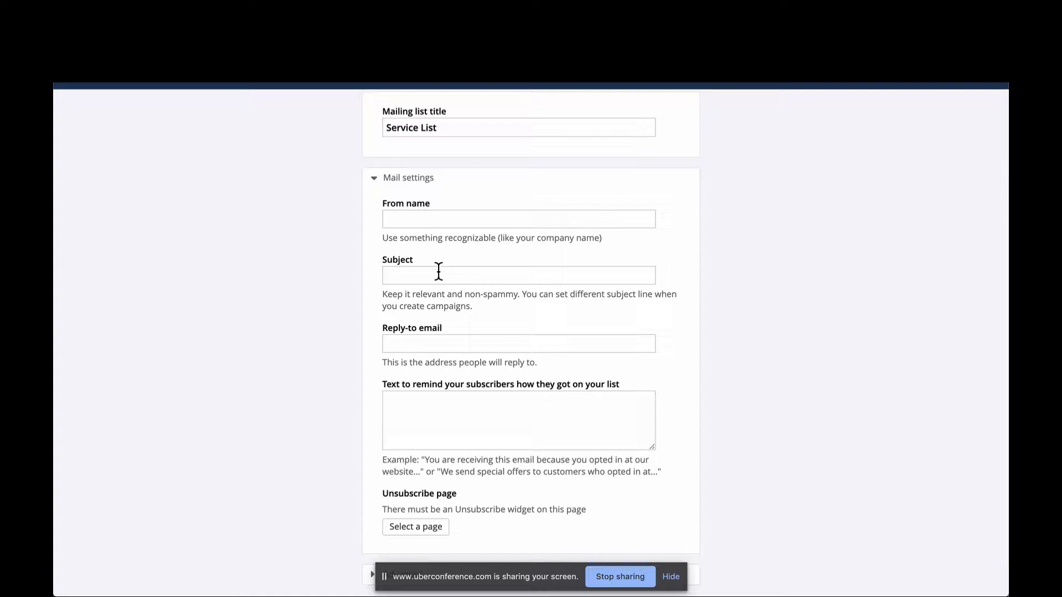
{"action": "left_click", "coordinate": [444, 215]}
{"action": "type", "text": "Grapevine Tractor"}
- Set the mailing list's subject to "What's New at Grapevine"
{"action": "left_click", "coordinate": [509, 277]}
{"action": "type", "text": "What's New in Grapevi"}
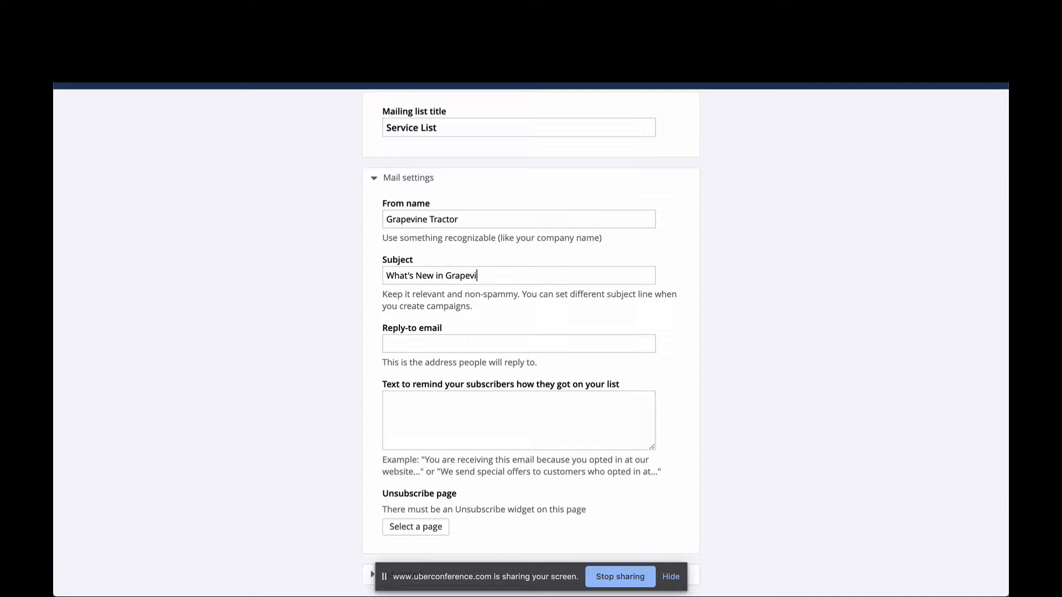
{"action": "type", "text": "ne"}
{"action": "double_click", "coordinate": [441, 275]}
{"action": "type", "text": "at"}
- Fill in the company's reply-to email address for the mailing list
{"action": "left_click", "coordinate": [448, 344]}
{"action": "type", "text": "o"}
{"action": "key", "text": "BackSpace"}
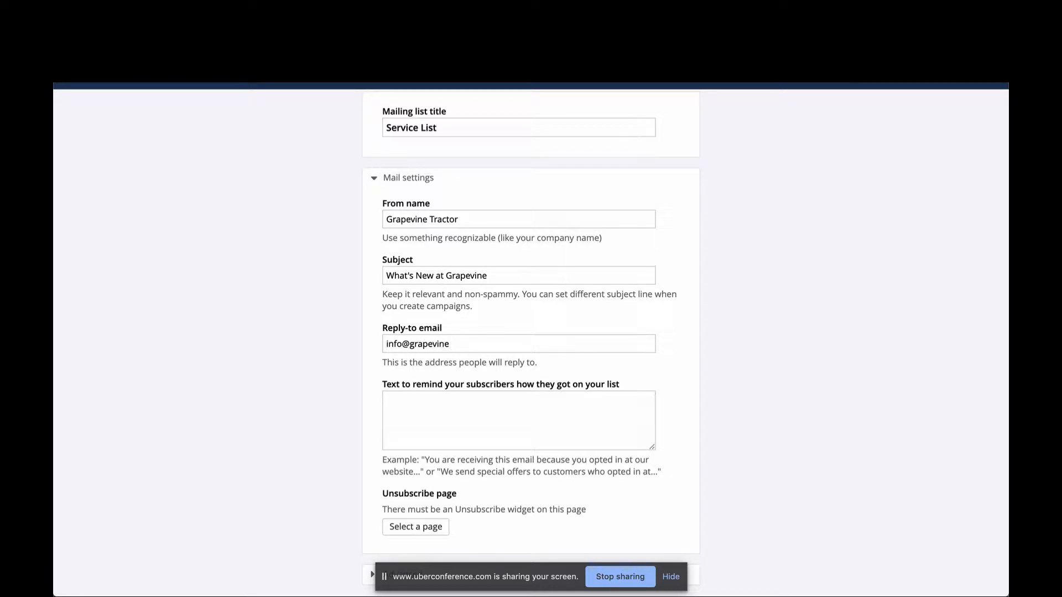
{"action": "left_click", "coordinate": [582, 330]}
- Enter "You are receiving..." as the text reminding subscribers how they got on the list
{"action": "left_click", "coordinate": [581, 421]}
{"action": "type", "text": "You are recevin"}
{"action": "key", "text": "BackSpace"}
{"action": "key", "text": "BackSpace"}
{"action": "key", "text": "BackSpace"}
{"action": "type", "text": "iving..."}
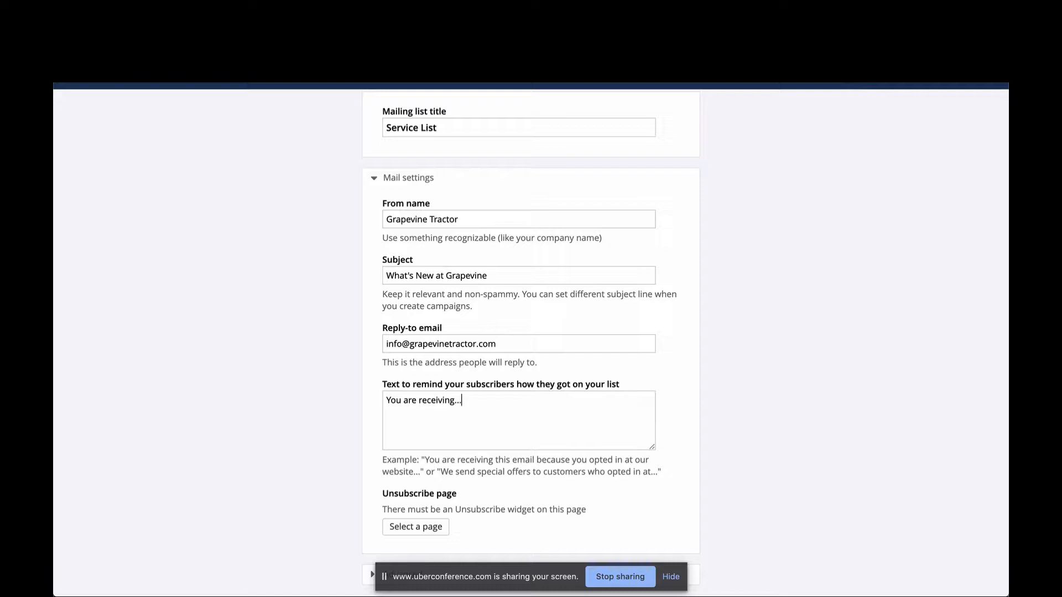
- Set the unsubscribe page to Unsubscribe from Mailing List under Utility
{"action": "scroll", "coordinate": [479, 407], "scroll_direction": "down", "scroll_amount": 1}
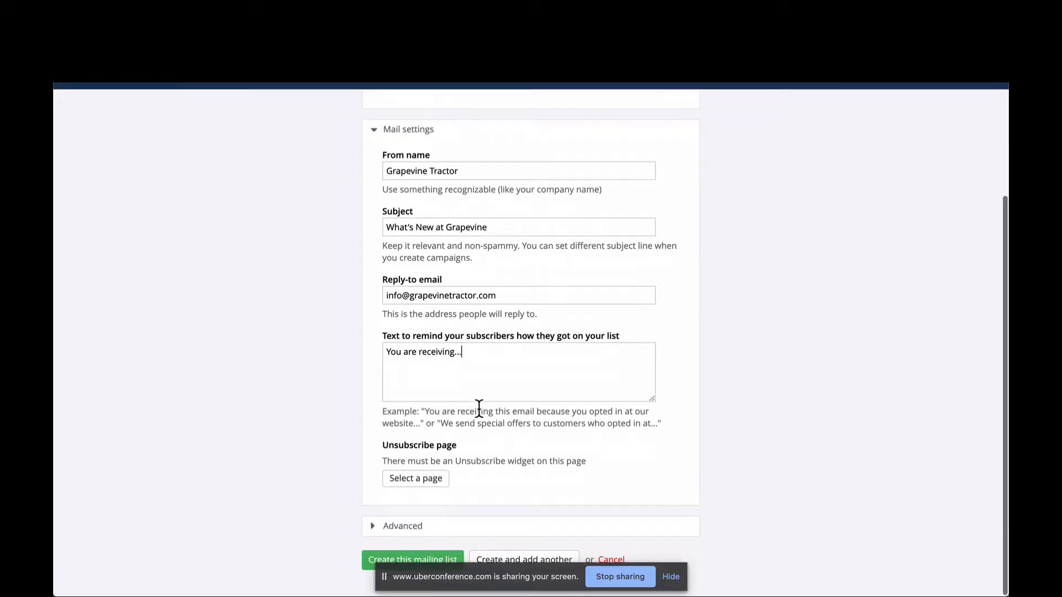
{"action": "left_click", "coordinate": [427, 484]}
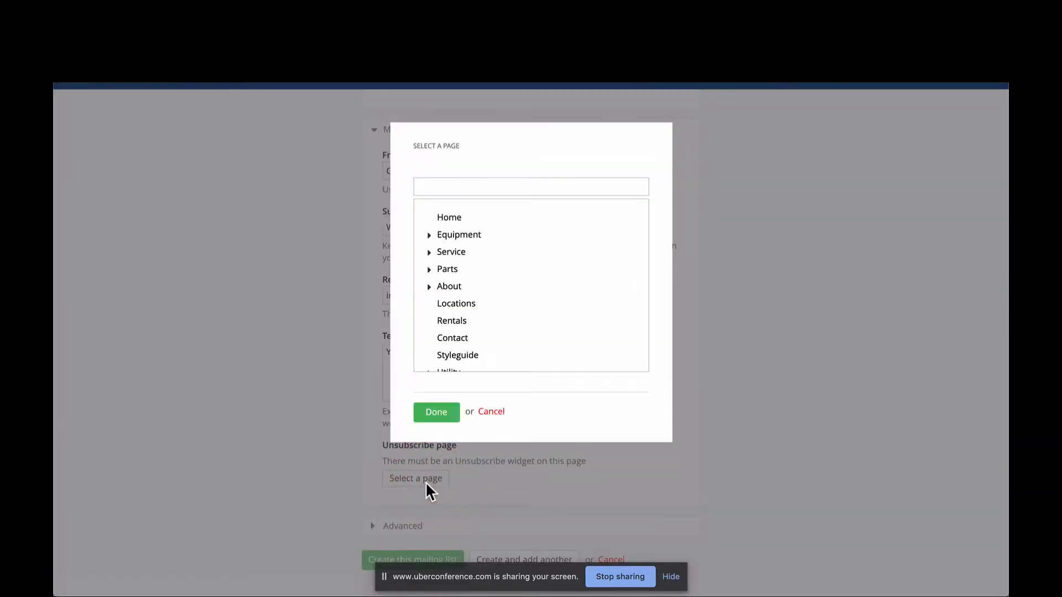
{"action": "scroll", "coordinate": [458, 304], "scroll_direction": "down", "scroll_amount": 3}
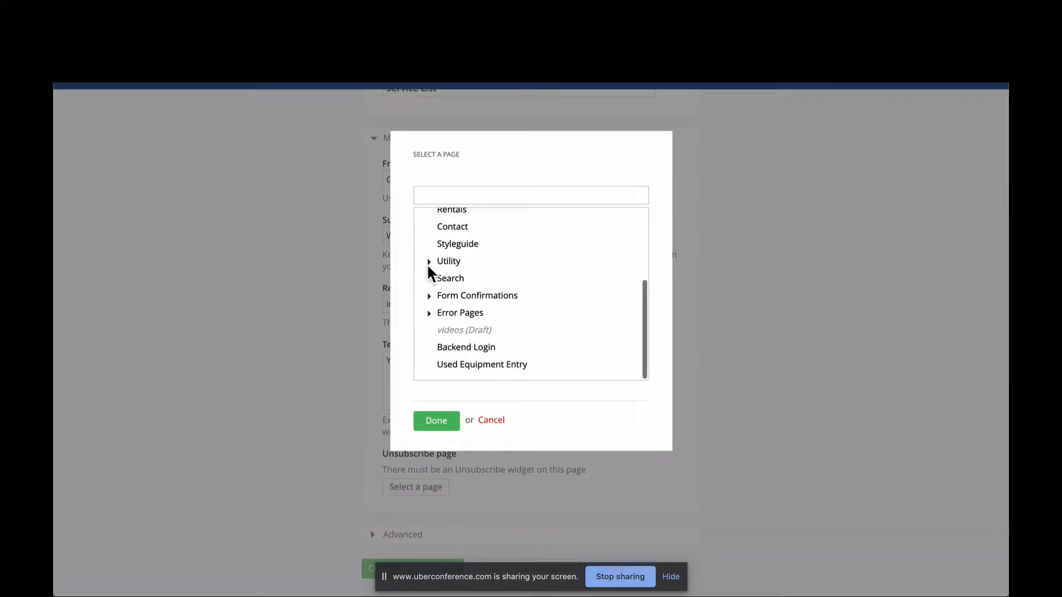
{"action": "left_click", "coordinate": [429, 264]}
{"action": "left_click", "coordinate": [478, 312]}
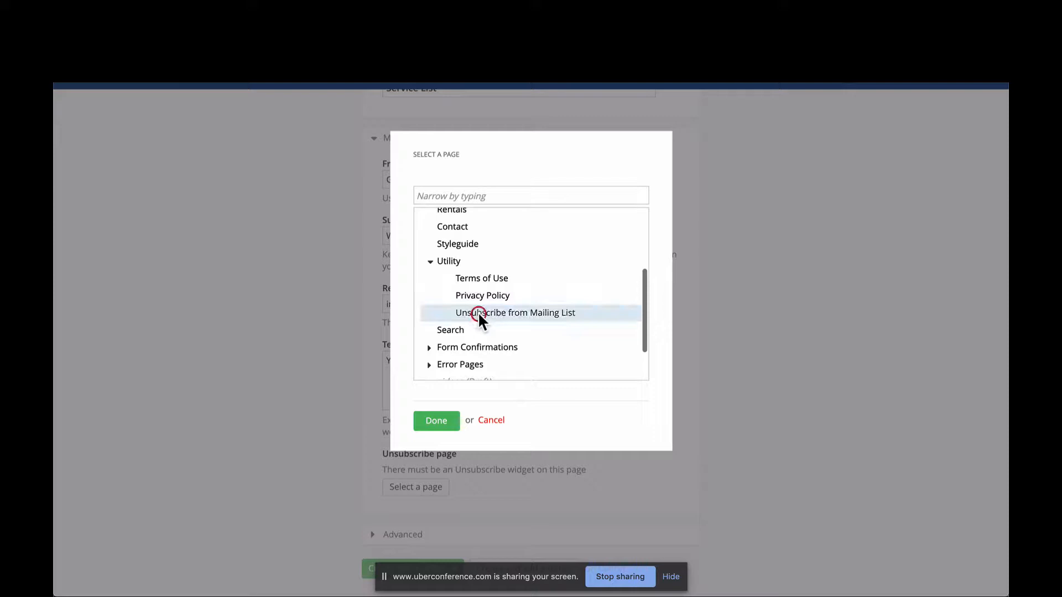
{"action": "left_click", "coordinate": [437, 421]}
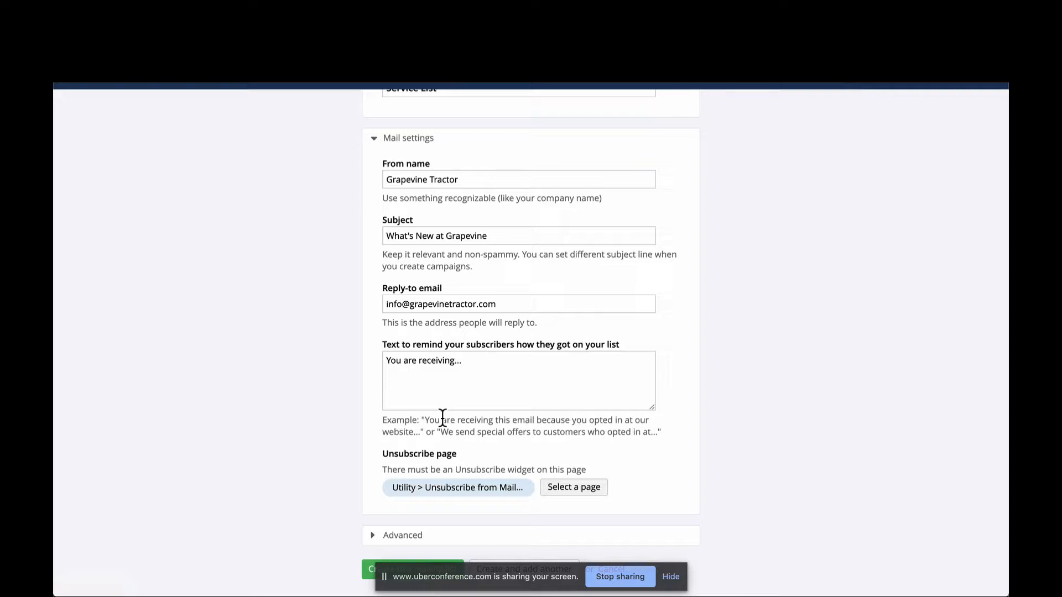
- Add an advanced connection with the Sitefinity forms module as its source, connecting the list to the Service Request form
{"action": "scroll", "coordinate": [442, 418], "scroll_direction": "down", "scroll_amount": 1}
{"action": "left_click", "coordinate": [442, 526]}
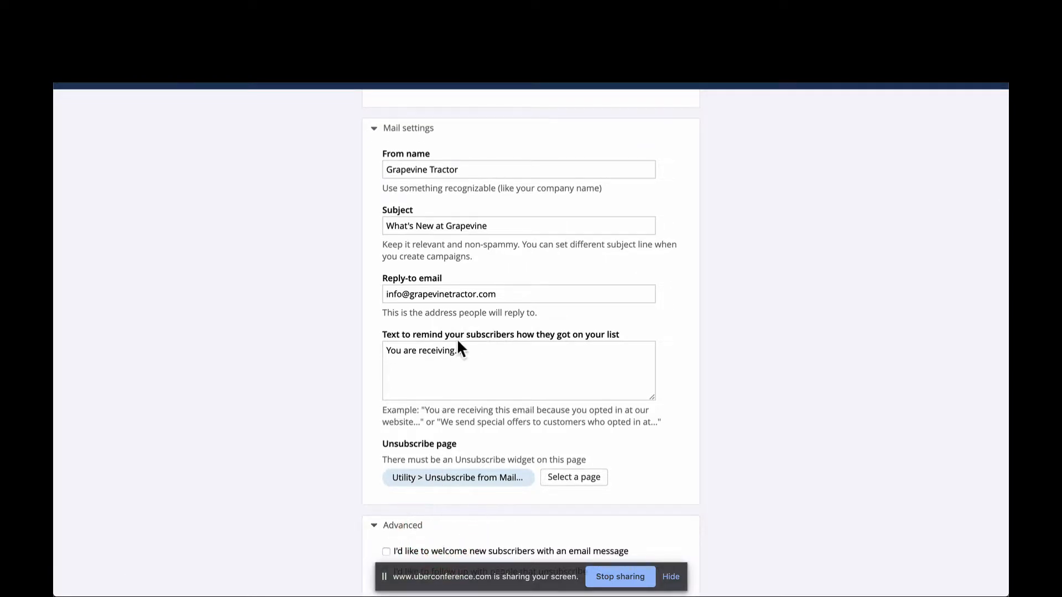
{"action": "scroll", "coordinate": [457, 339], "scroll_direction": "down", "scroll_amount": 3}
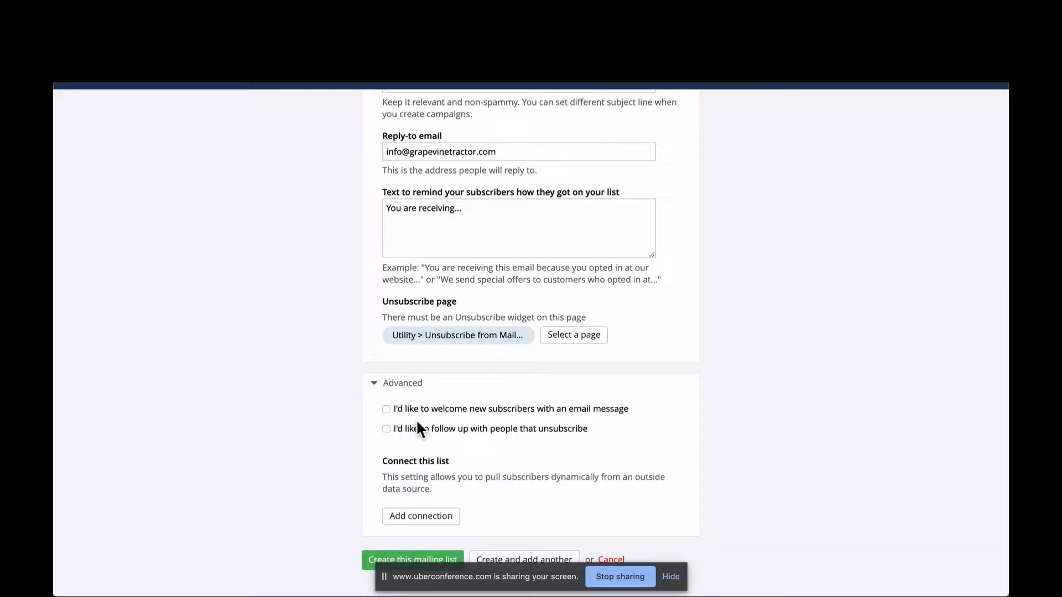
{"action": "left_click", "coordinate": [444, 516]}
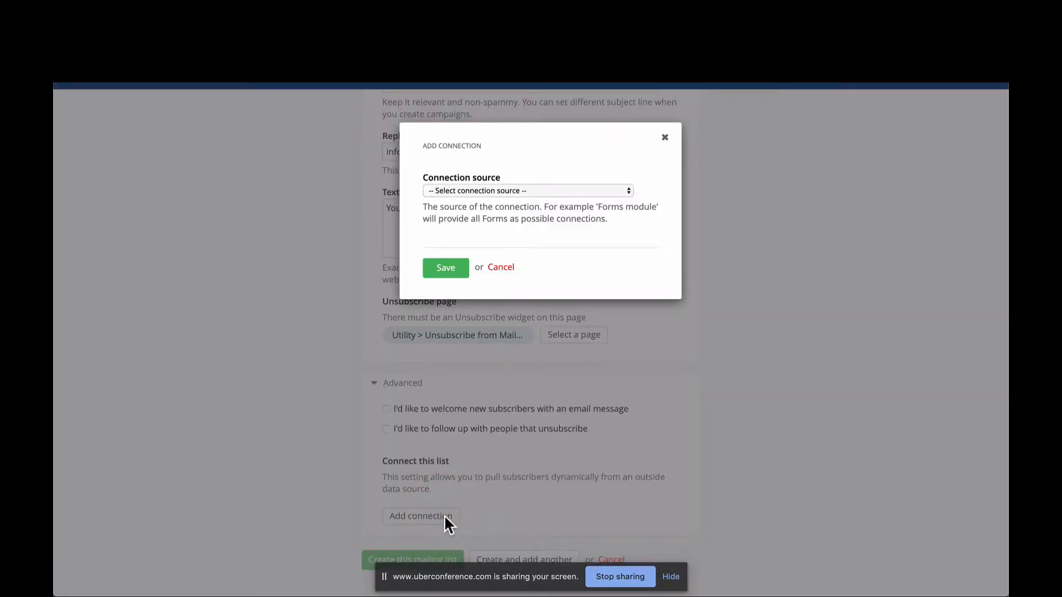
{"action": "left_click", "coordinate": [529, 188]}
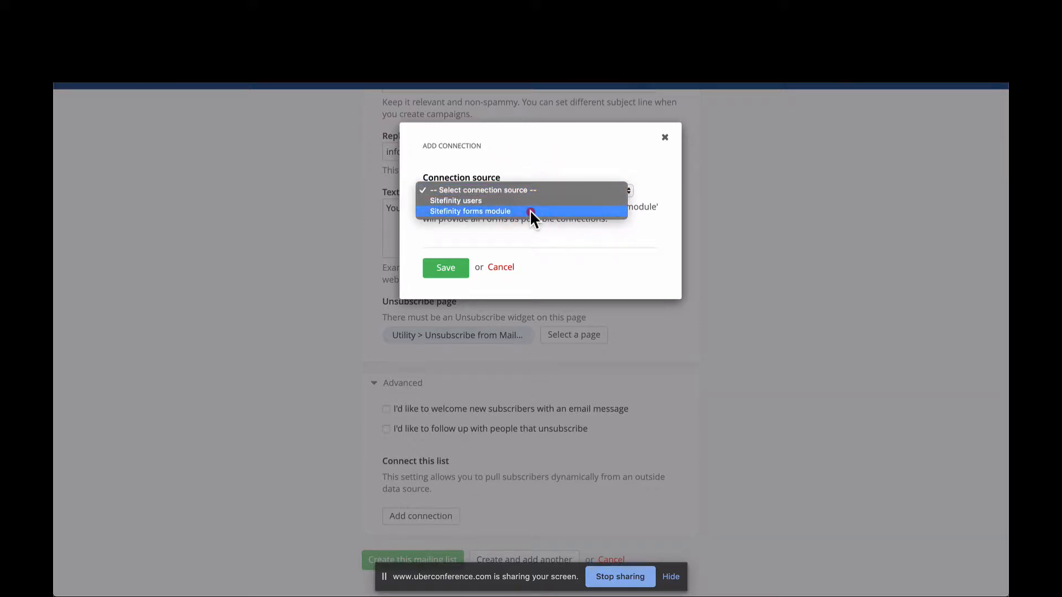
{"action": "left_click", "coordinate": [530, 210]}
{"action": "left_click", "coordinate": [528, 258]}
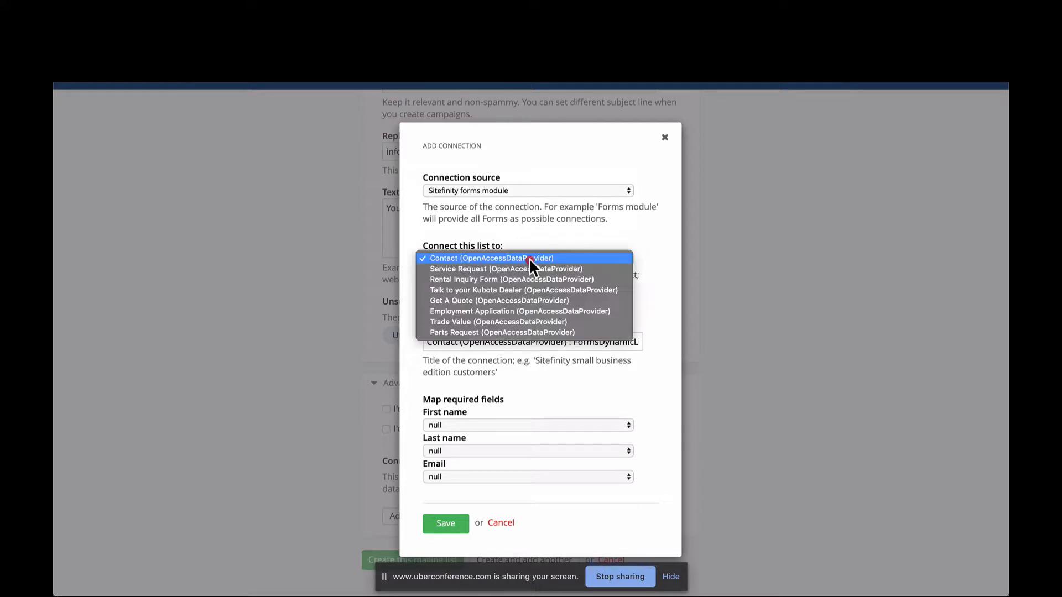
{"action": "left_click", "coordinate": [529, 258]}
{"action": "left_click", "coordinate": [529, 258]}
{"action": "left_click", "coordinate": [530, 268]}
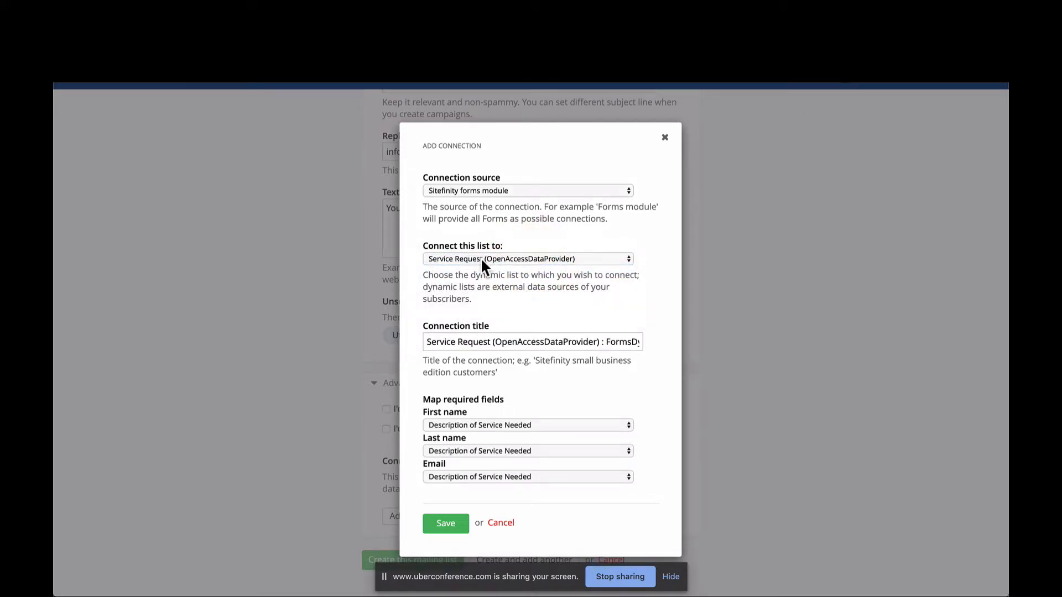
- Map first name and last name to Name and email to Email Address, and save the Service Request connection
{"action": "left_click", "coordinate": [519, 427]}
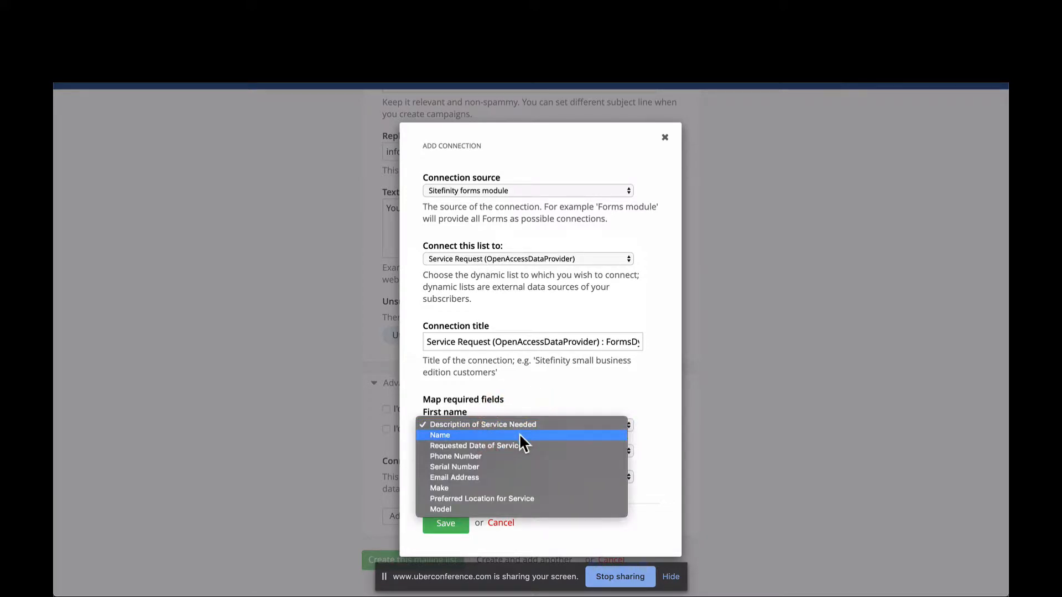
{"action": "left_click", "coordinate": [519, 435]}
{"action": "left_click", "coordinate": [520, 449]}
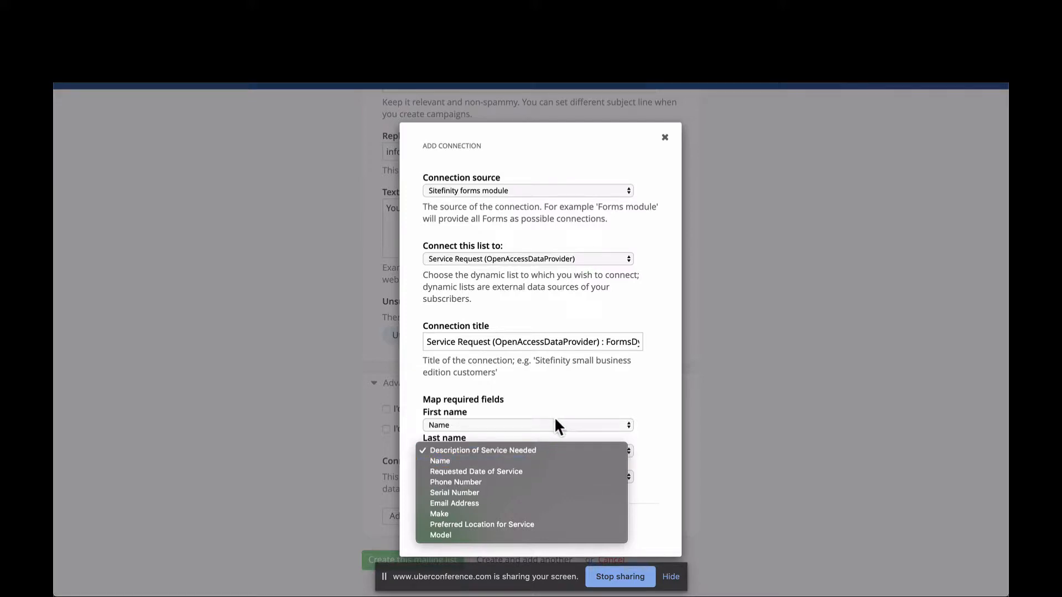
{"action": "left_click", "coordinate": [520, 461]}
{"action": "left_click", "coordinate": [513, 477]}
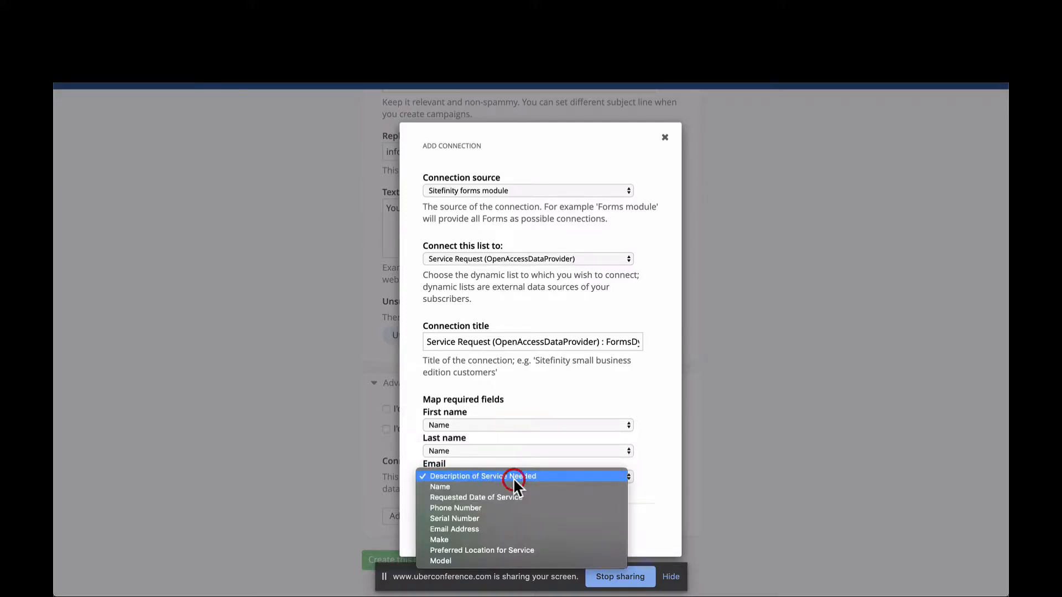
{"action": "left_click", "coordinate": [514, 531]}
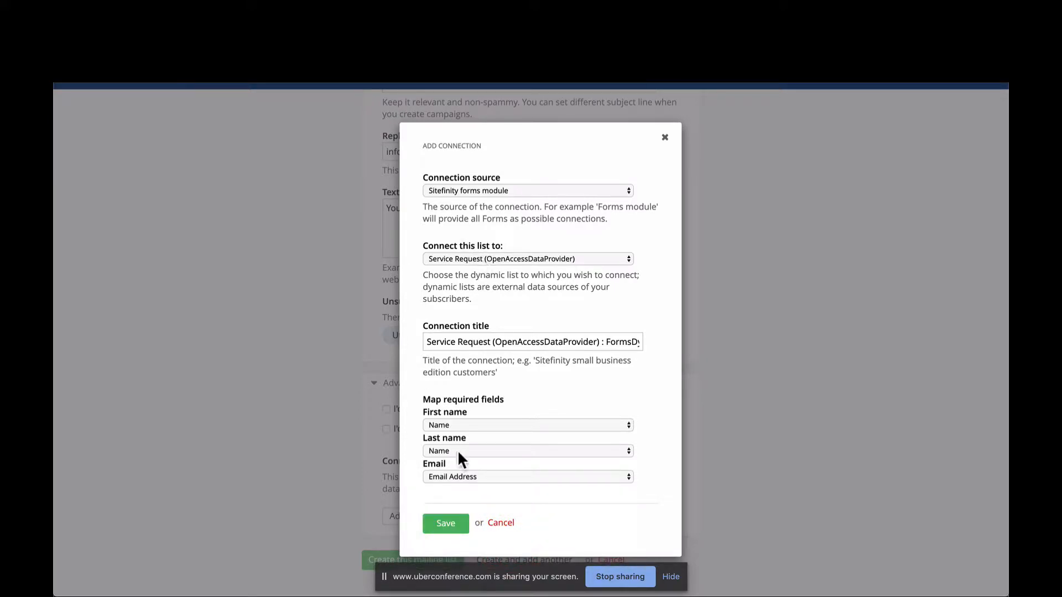
{"action": "left_click", "coordinate": [446, 523]}
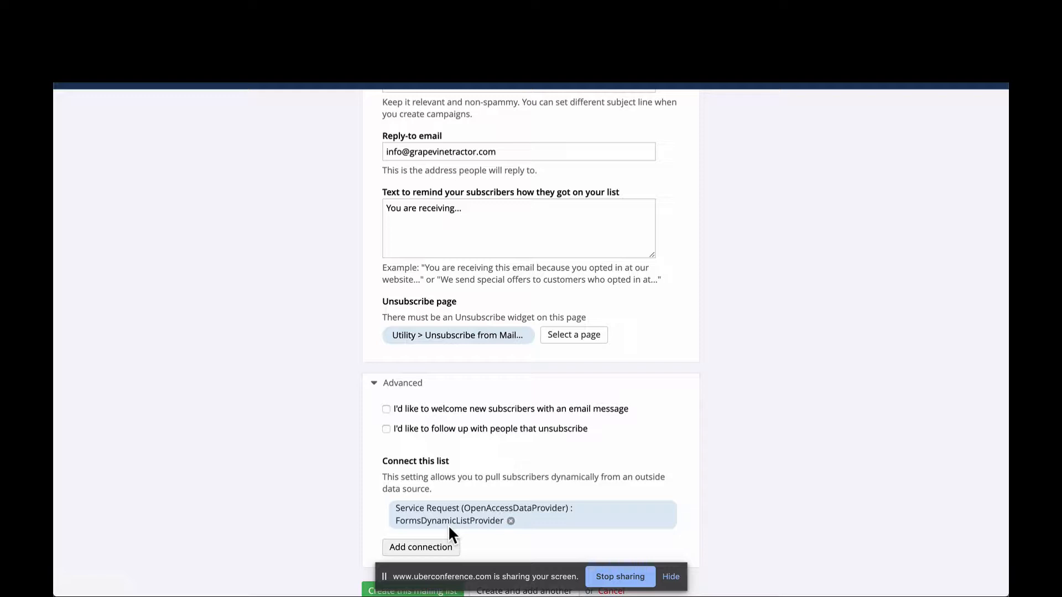
- Hide the screen-sharing notice and create the mailing list with the entered settings
{"action": "scroll", "coordinate": [448, 525], "scroll_direction": "down", "scroll_amount": 1}
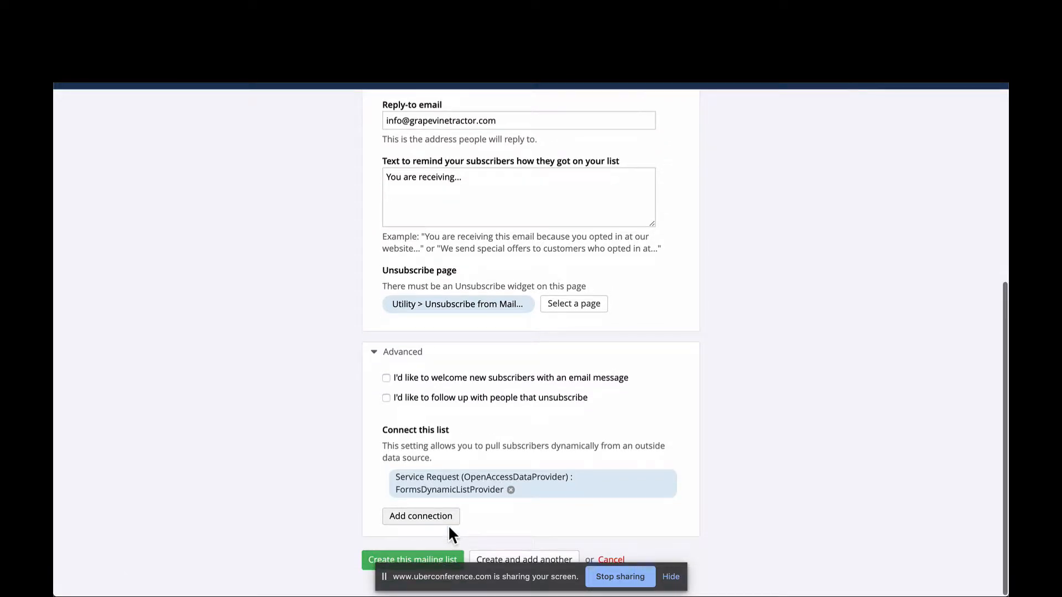
{"action": "left_click", "coordinate": [671, 576]}
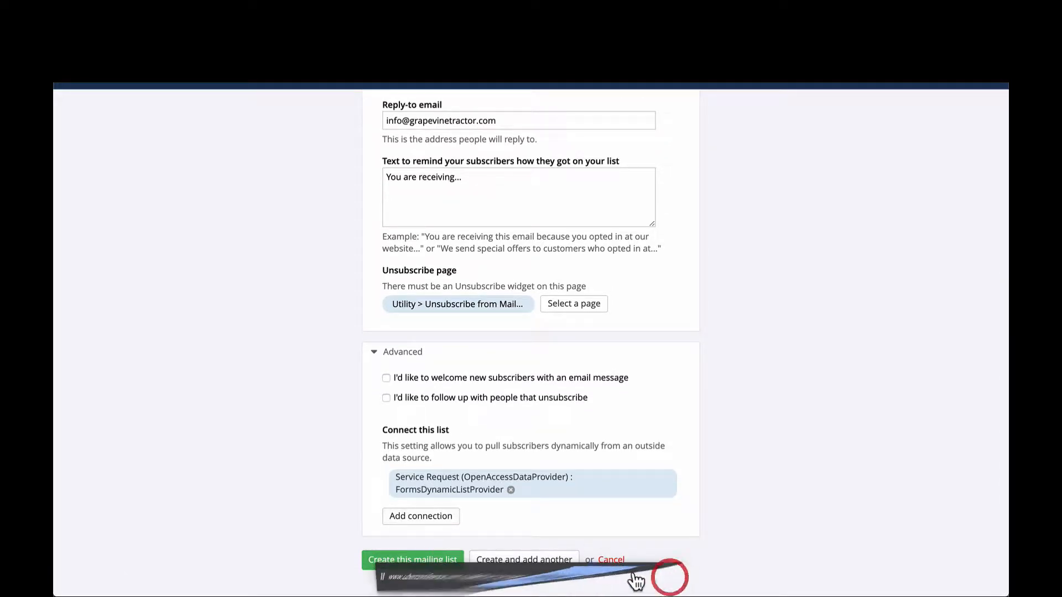
{"action": "left_click", "coordinate": [421, 555]}
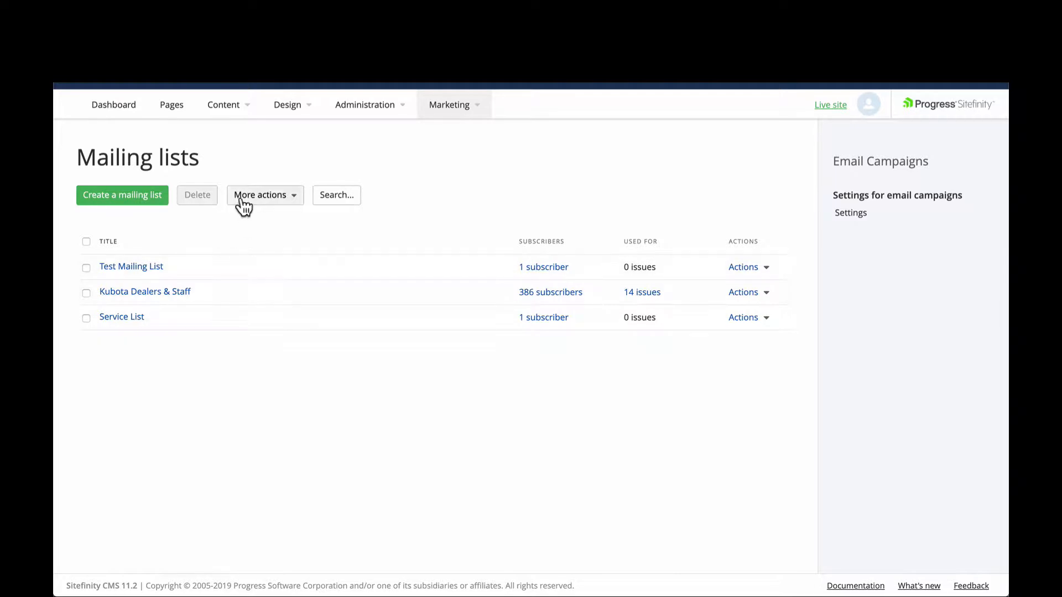
- Open the Unsubscribe from Mailing List page under Utility for editing and show its layout elements and template
{"action": "left_click", "coordinate": [170, 110]}
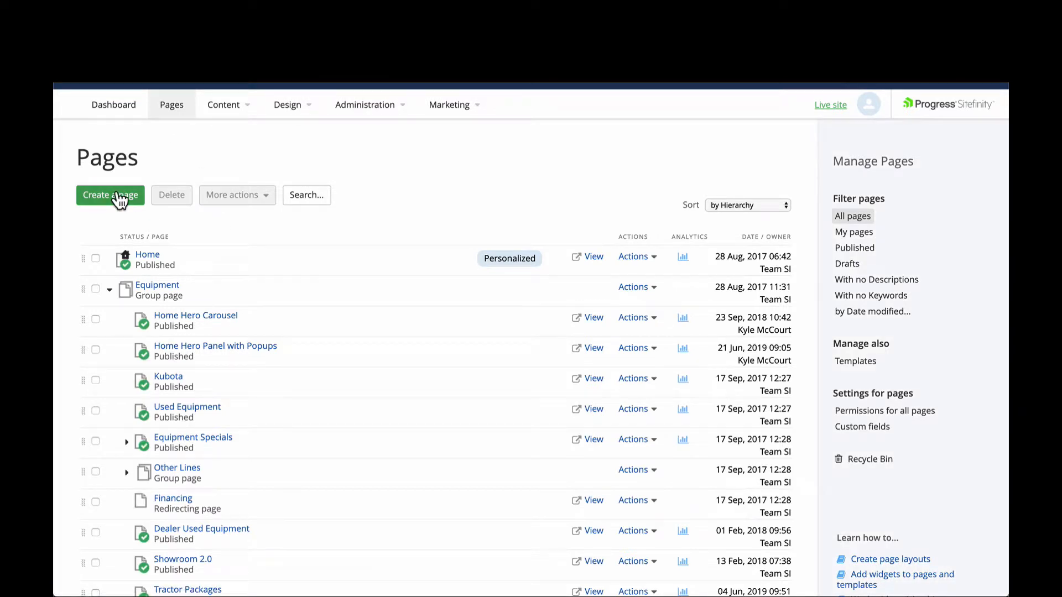
{"action": "scroll", "coordinate": [139, 233], "scroll_direction": "down", "scroll_amount": 7}
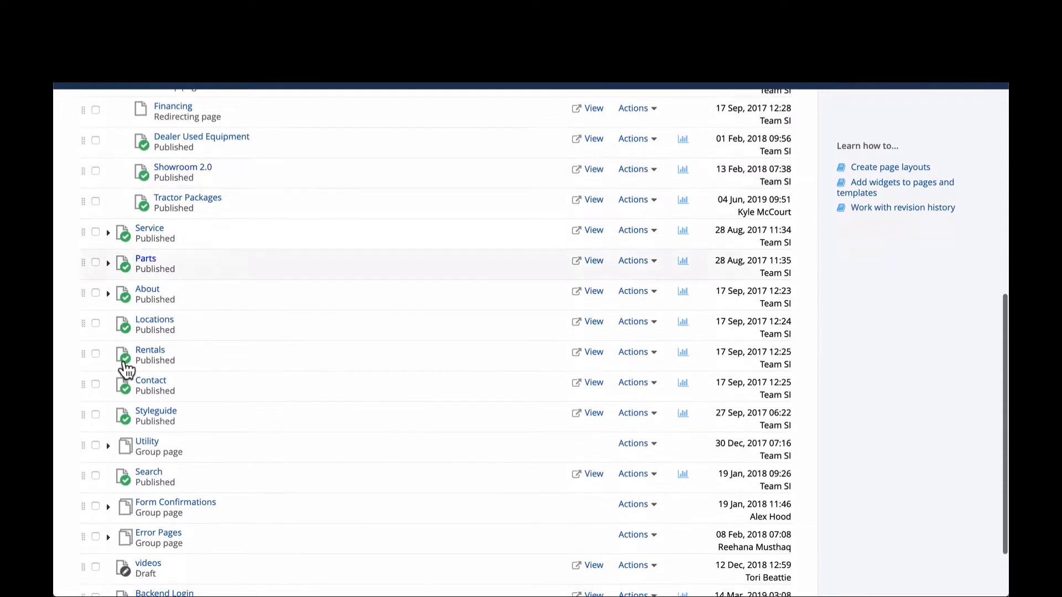
{"action": "left_click", "coordinate": [108, 446]}
{"action": "left_click", "coordinate": [192, 534]}
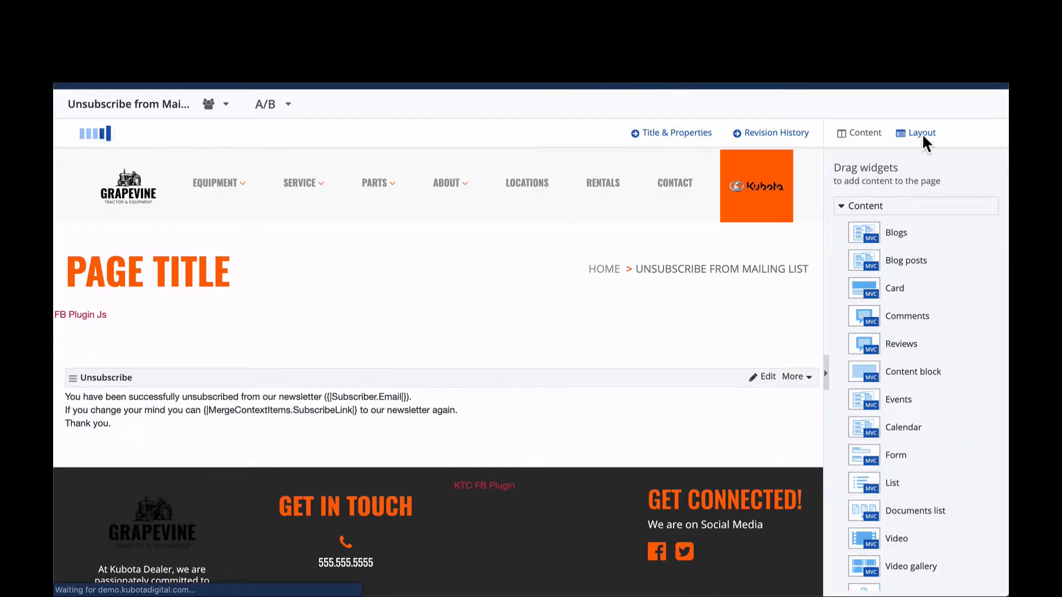
{"action": "left_click", "coordinate": [921, 134]}
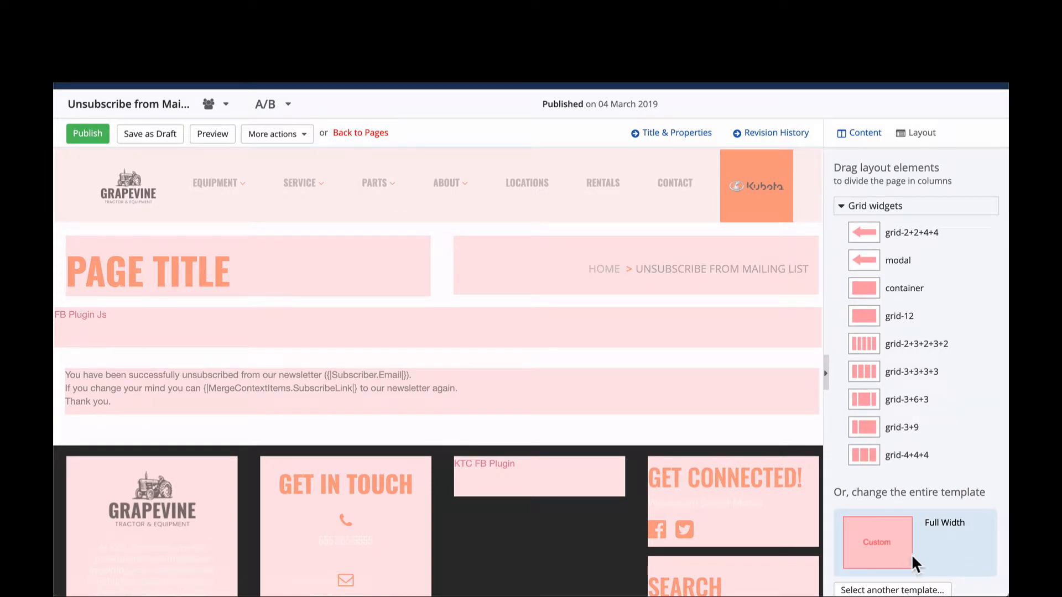
- Open the page's title and properties and examine its name, parent page, URL, navigation and advanced options
{"action": "left_click", "coordinate": [682, 135]}
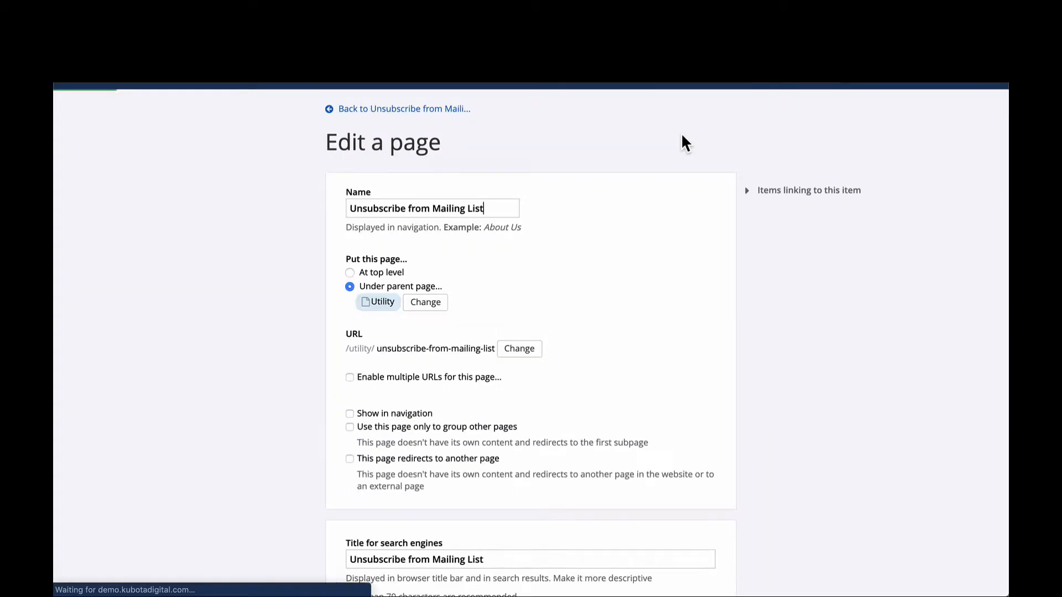
{"action": "scroll", "coordinate": [518, 183], "scroll_direction": "down", "scroll_amount": 1}
{"action": "left_click", "coordinate": [519, 180]}
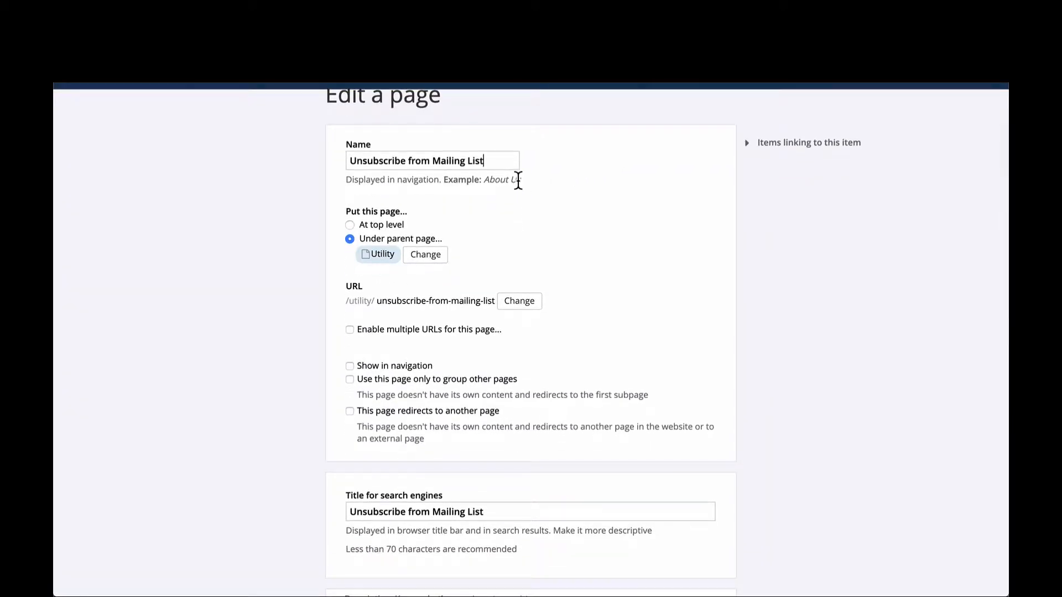
{"action": "scroll", "coordinate": [518, 180], "scroll_direction": "down", "scroll_amount": 2}
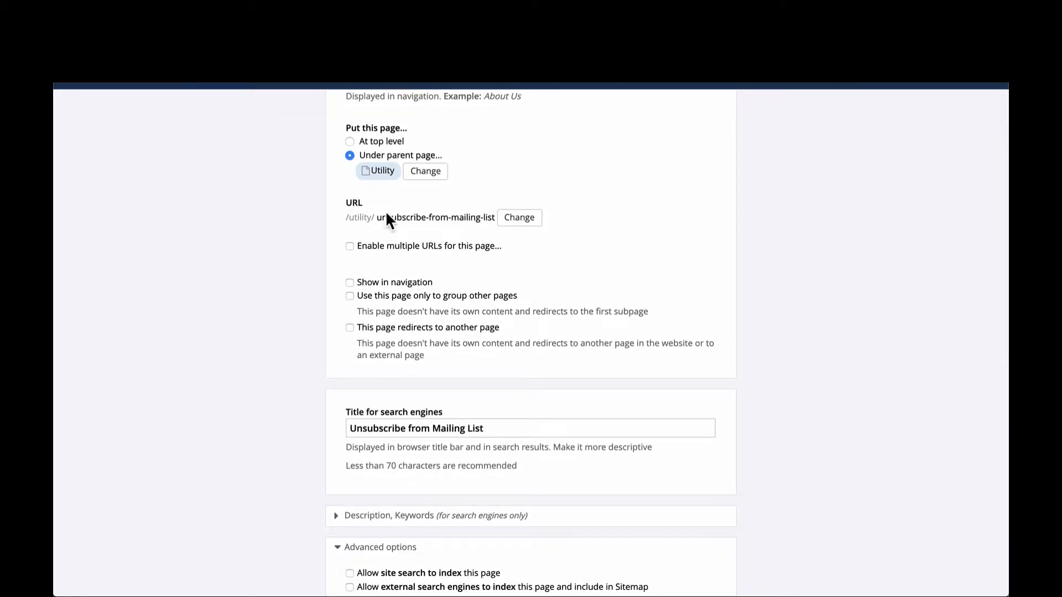
{"action": "scroll", "coordinate": [404, 227], "scroll_direction": "down", "scroll_amount": 3}
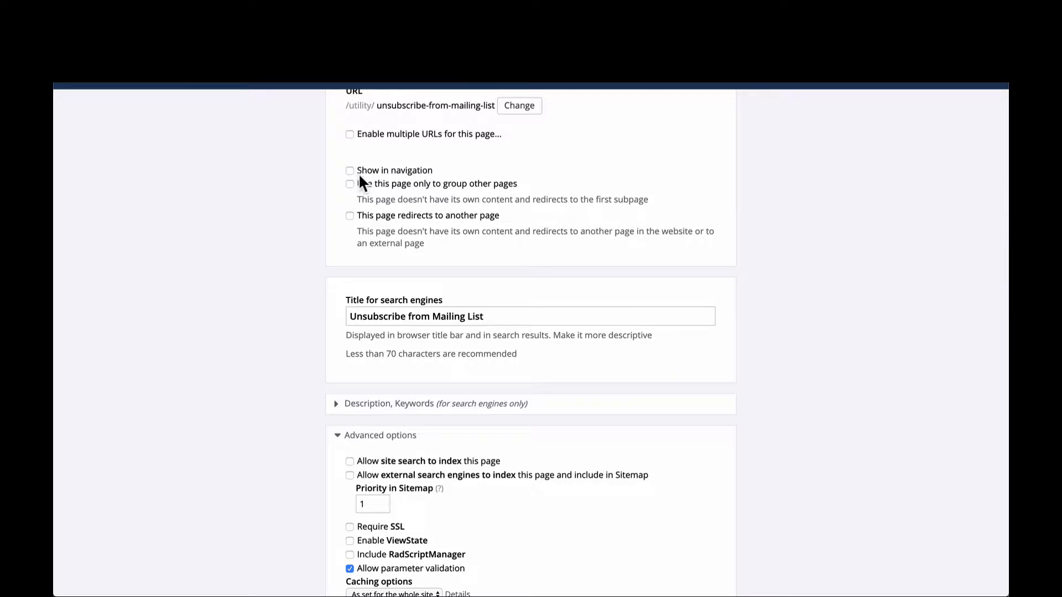
{"action": "scroll", "coordinate": [361, 176], "scroll_direction": "up", "scroll_amount": 1}
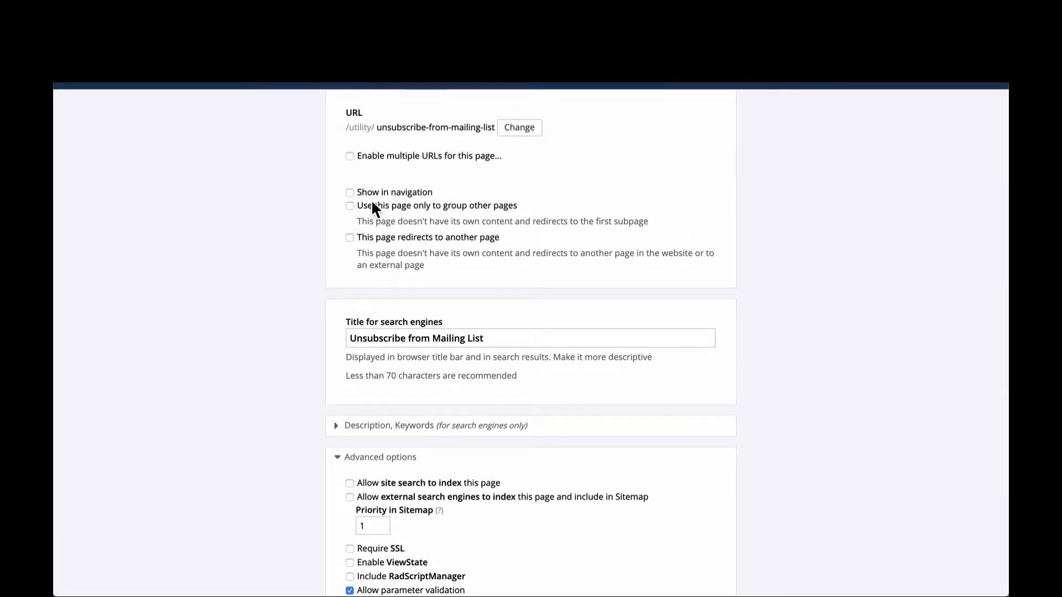
{"action": "scroll", "coordinate": [389, 238], "scroll_direction": "down", "scroll_amount": 2}
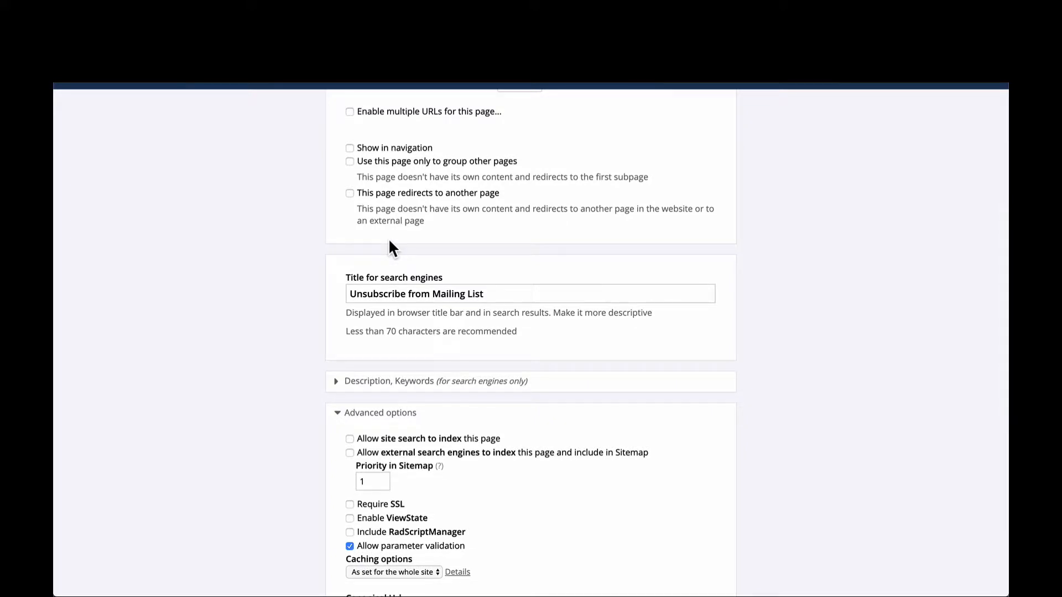
{"action": "scroll", "coordinate": [388, 247], "scroll_direction": "down", "scroll_amount": 10}
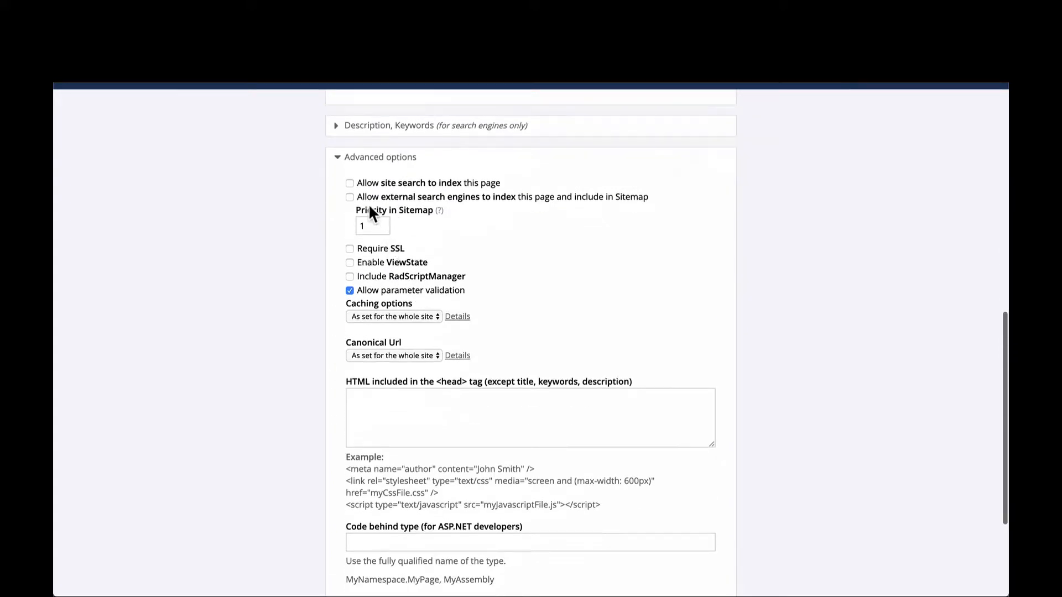
- Disallow both site search and external search engines from indexing the page in its advanced options
{"action": "left_click", "coordinate": [363, 158]}
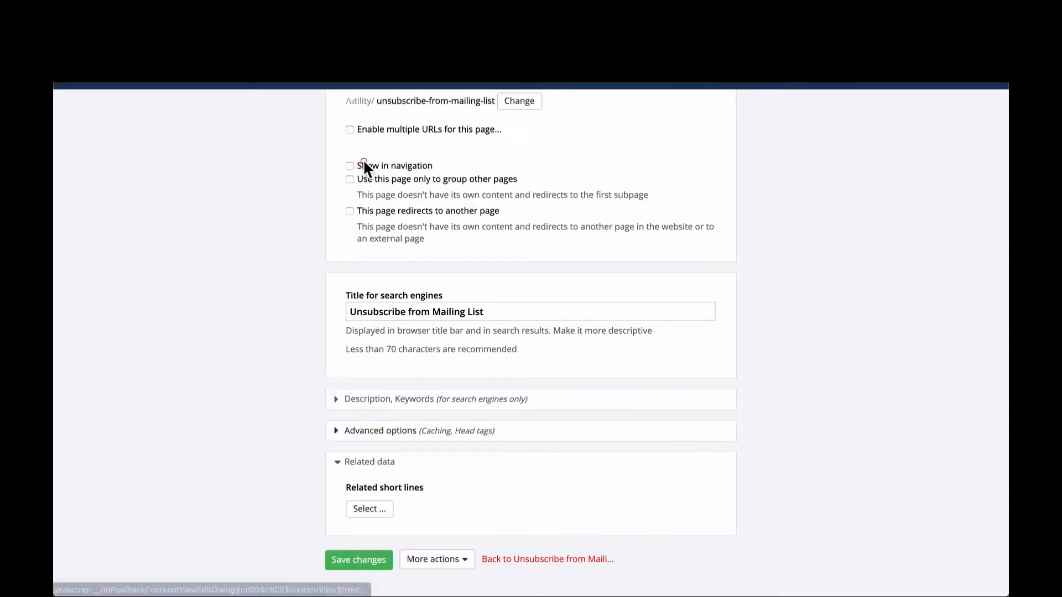
{"action": "left_click", "coordinate": [403, 433]}
{"action": "scroll", "coordinate": [403, 433], "scroll_direction": "down", "scroll_amount": 6}
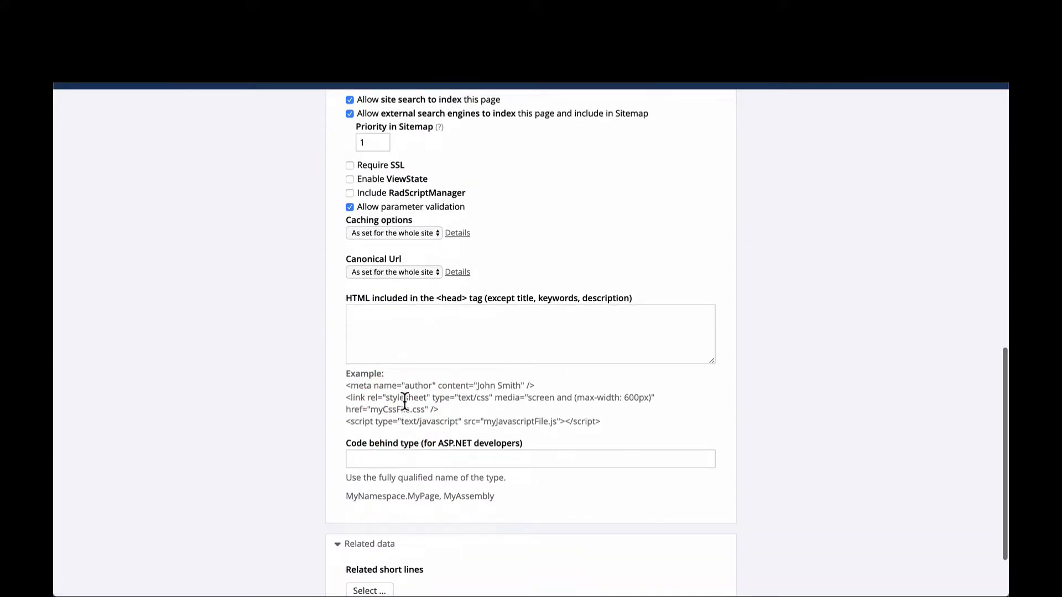
{"action": "scroll", "coordinate": [404, 332], "scroll_direction": "up", "scroll_amount": 3}
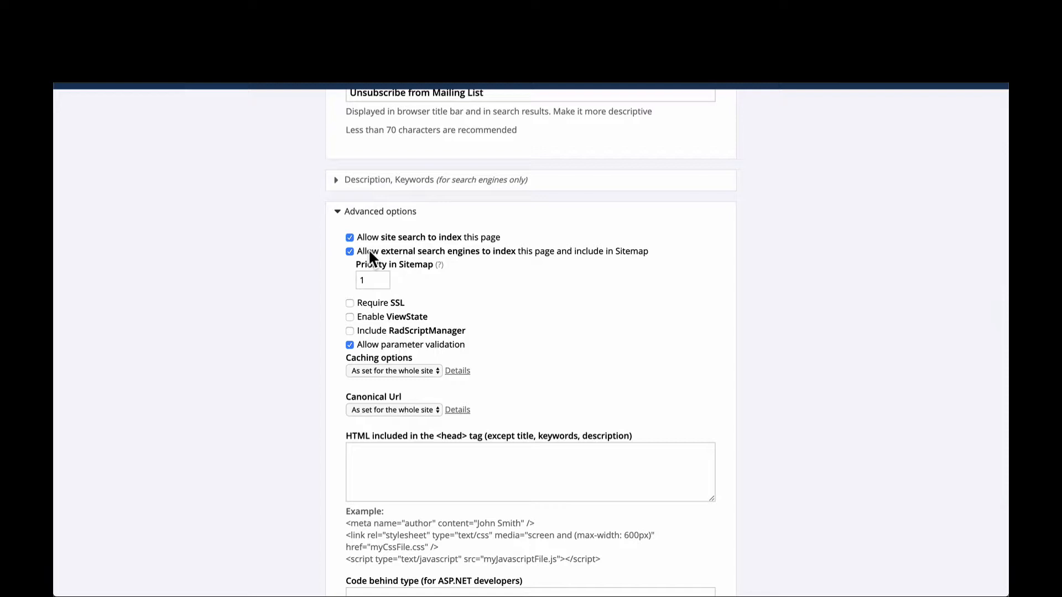
{"action": "left_click", "coordinate": [349, 237]}
{"action": "left_click", "coordinate": [349, 252]}
{"action": "left_click", "coordinate": [310, 241]}
{"action": "left_click", "coordinate": [311, 243]}
{"action": "scroll", "coordinate": [311, 246], "scroll_direction": "up", "scroll_amount": 1}
{"action": "scroll", "coordinate": [310, 243], "scroll_direction": "up", "scroll_amount": 2}
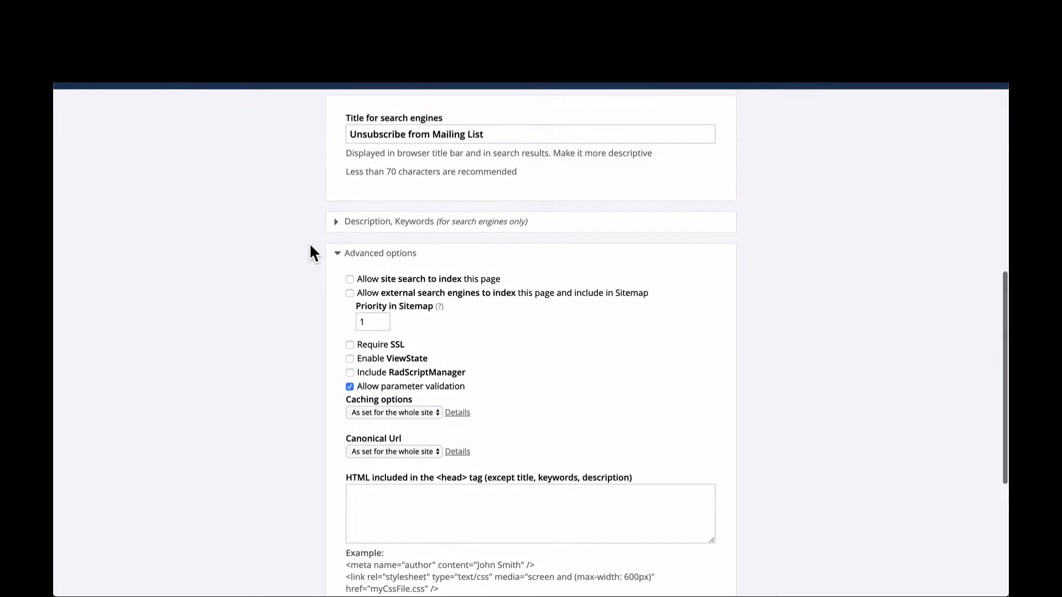
- Review the unsubscribe page's properties once more and save the changes
{"action": "scroll", "coordinate": [310, 243], "scroll_direction": "down", "scroll_amount": 5}
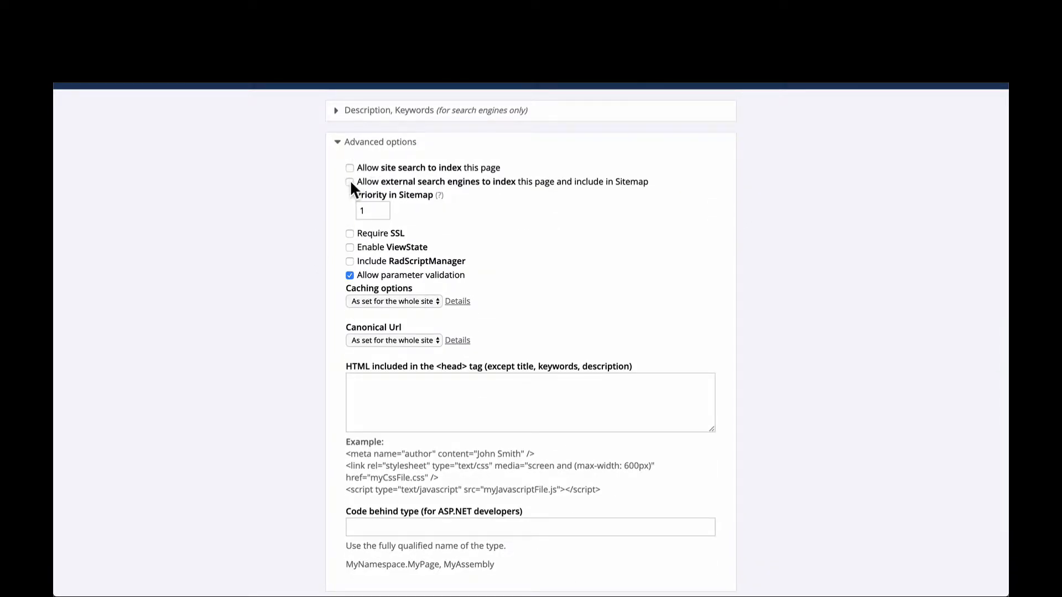
{"action": "scroll", "coordinate": [350, 184], "scroll_direction": "down", "scroll_amount": 3}
{"action": "scroll", "coordinate": [351, 185], "scroll_direction": "up", "scroll_amount": 8}
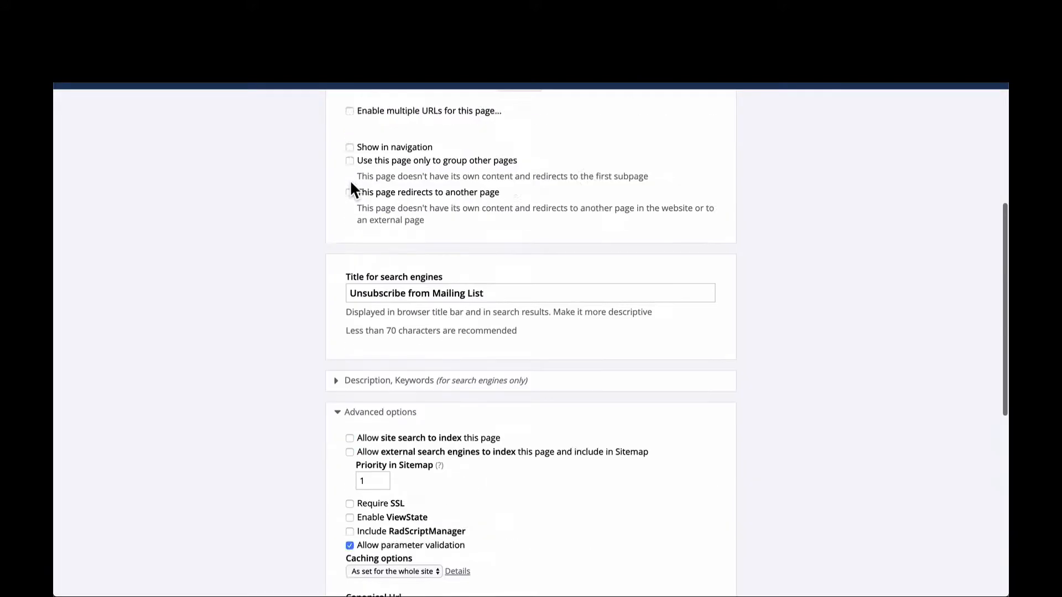
{"action": "scroll", "coordinate": [350, 185], "scroll_direction": "up", "scroll_amount": 2}
{"action": "scroll", "coordinate": [354, 255], "scroll_direction": "up", "scroll_amount": 2}
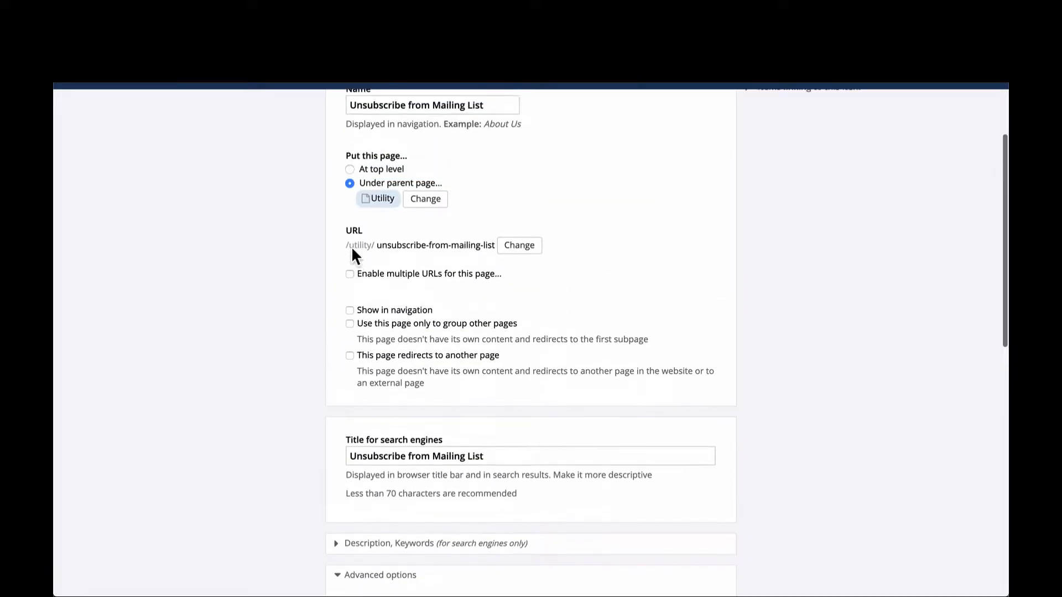
{"action": "scroll", "coordinate": [353, 251], "scroll_direction": "up", "scroll_amount": 2}
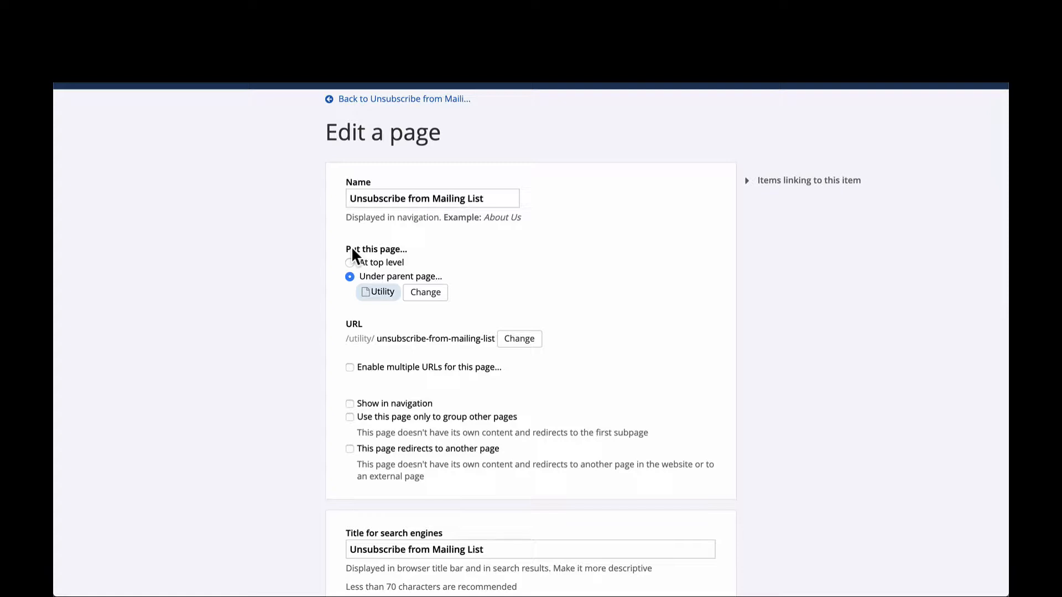
{"action": "scroll", "coordinate": [352, 264], "scroll_direction": "down", "scroll_amount": 12}
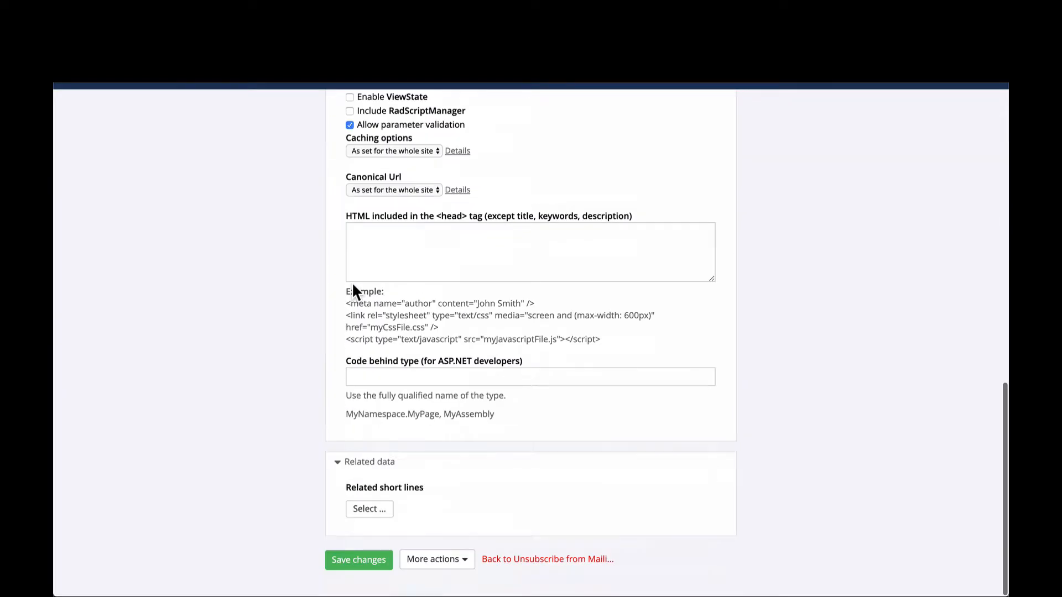
{"action": "left_click", "coordinate": [357, 559]}
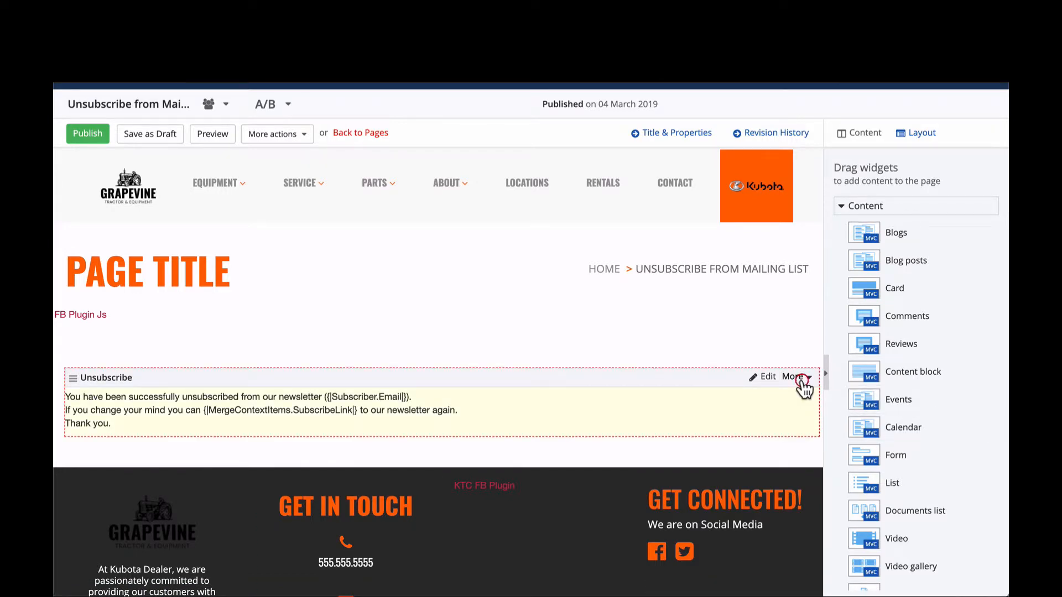
- Delete the existing Unsubscribe widget from the page's container
{"action": "left_click", "coordinate": [797, 378]}
{"action": "left_click", "coordinate": [782, 397]}
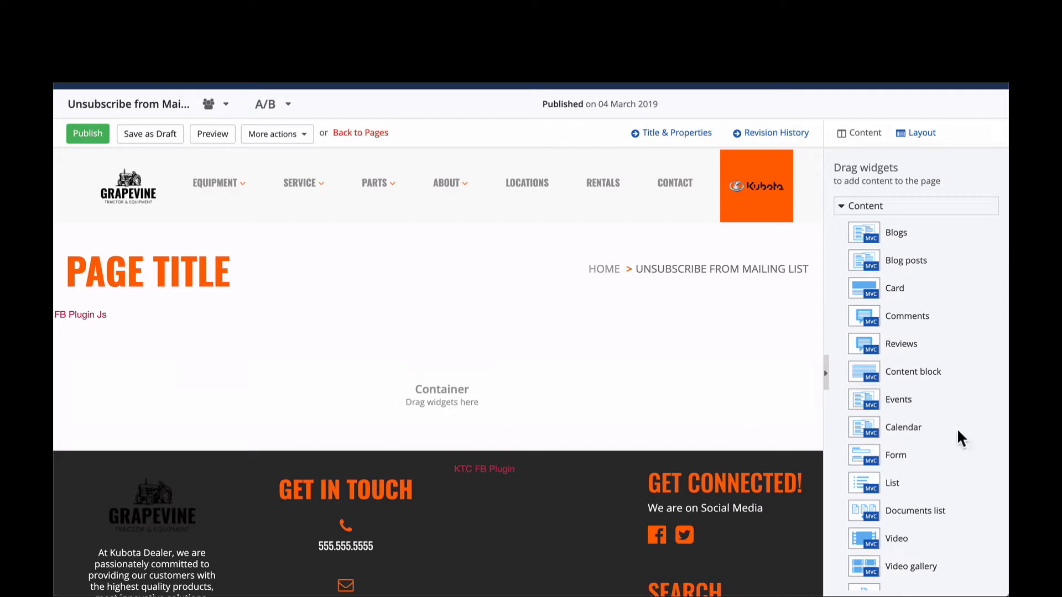
- Add the Unsubscribe widget from the Email Campaigns group to the empty container and publish the page
{"action": "scroll", "coordinate": [871, 310], "scroll_direction": "down", "scroll_amount": 5}
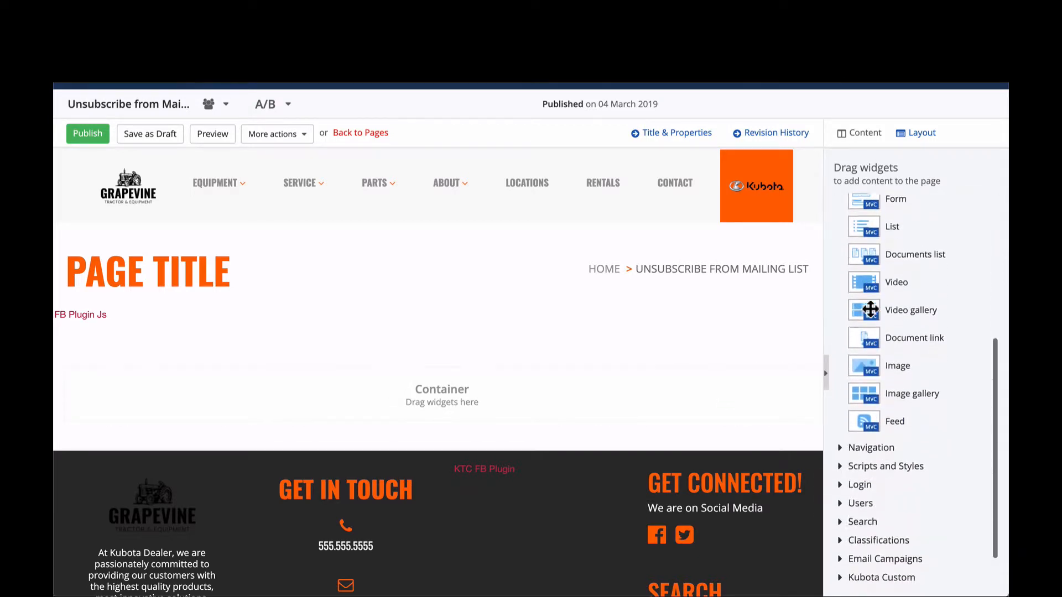
{"action": "scroll", "coordinate": [871, 309], "scroll_direction": "down", "scroll_amount": 2}
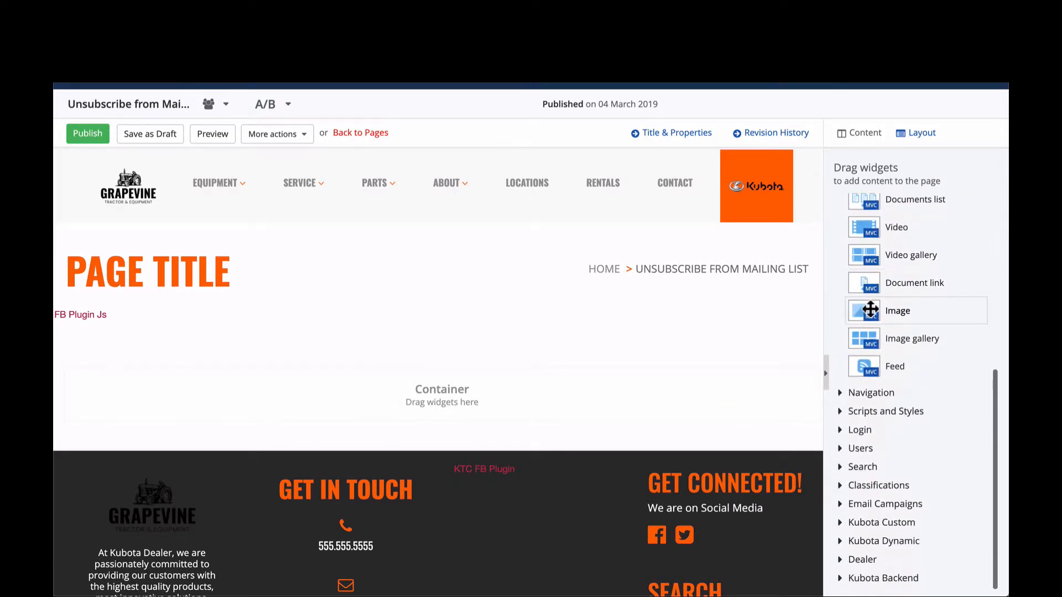
{"action": "left_click", "coordinate": [909, 505]}
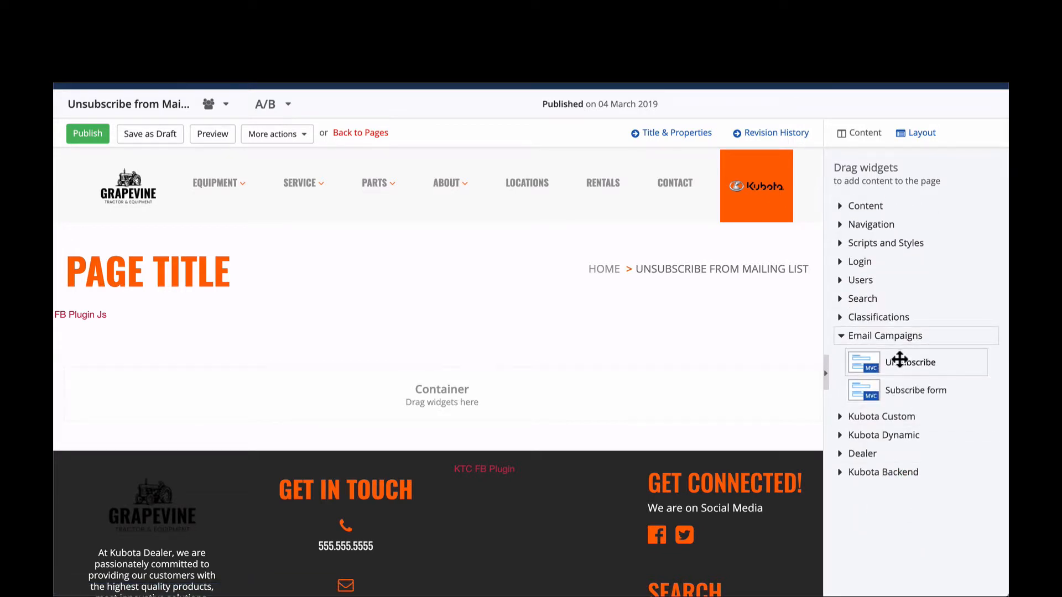
{"action": "left_click_drag", "start_coordinate": [901, 360], "coordinate": [567, 397]}
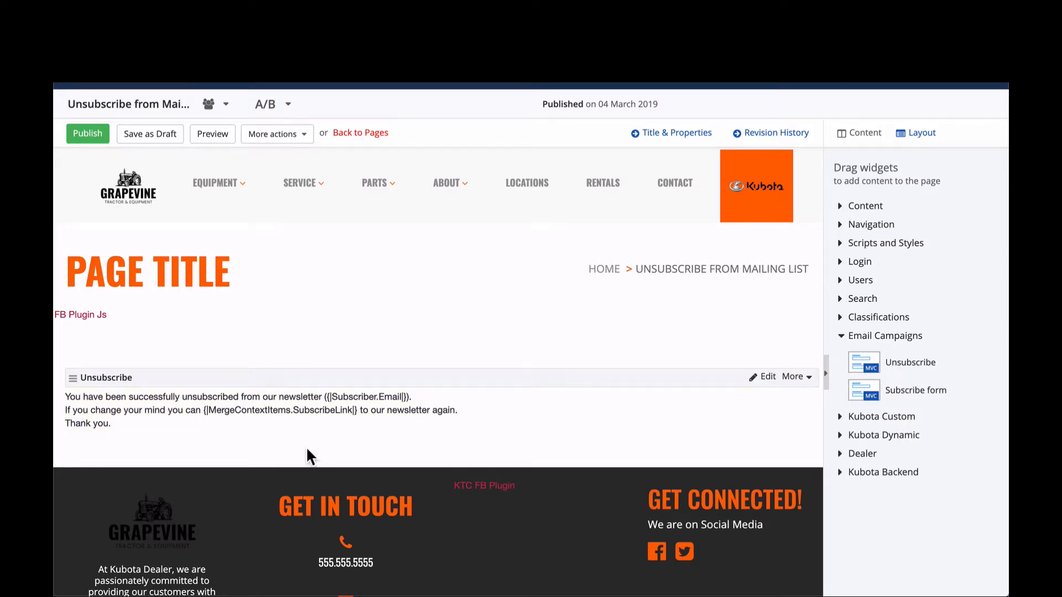
{"action": "left_click", "coordinate": [85, 134]}
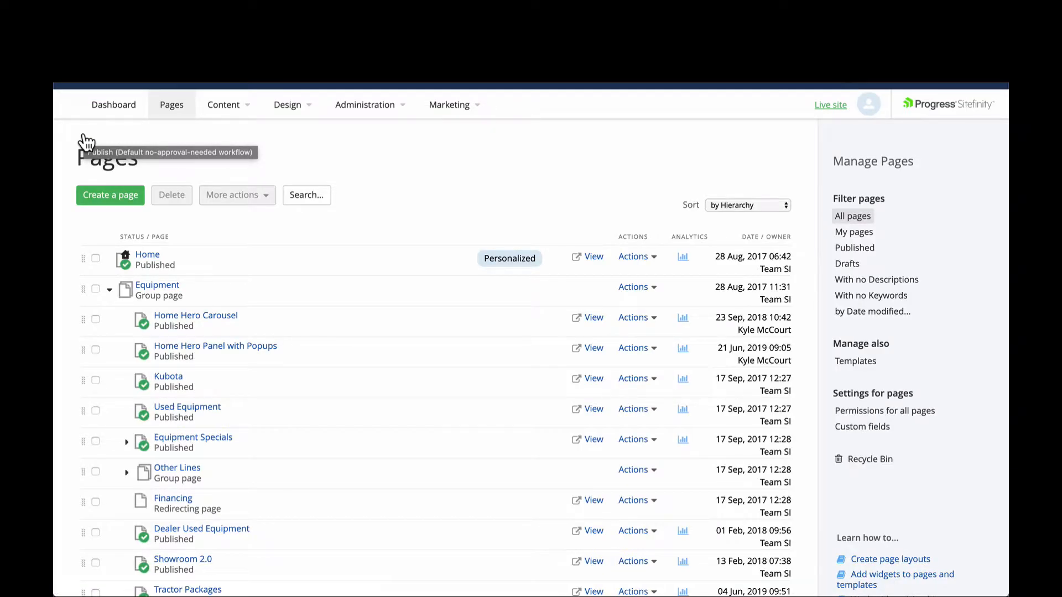
- Create a new email campaign message template named "Default" using the "Like a web page" type
{"action": "left_click", "coordinate": [336, 154]}
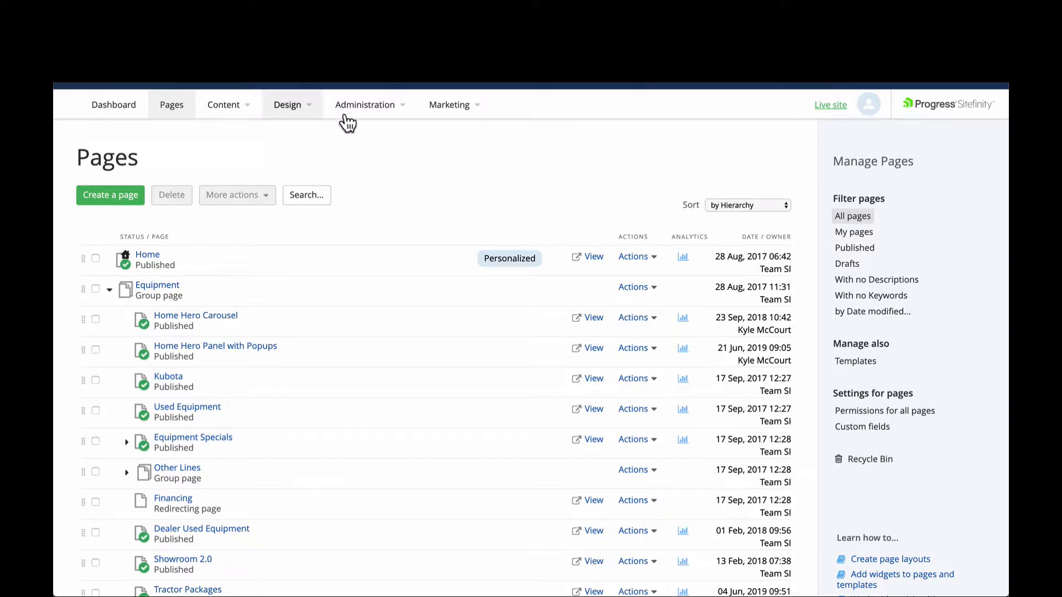
{"action": "left_click", "coordinate": [451, 108]}
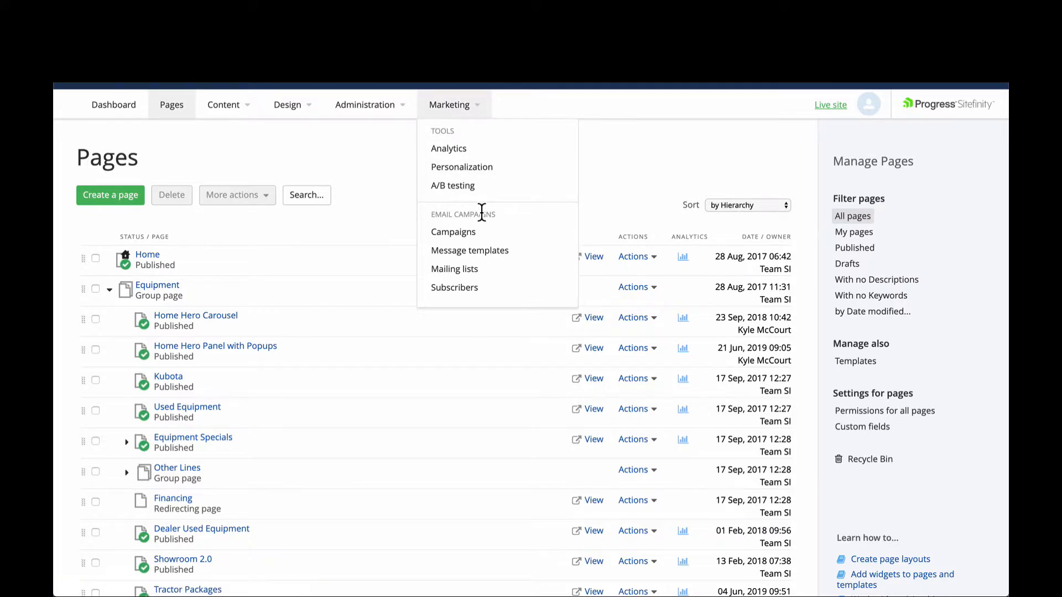
{"action": "left_click", "coordinate": [497, 251]}
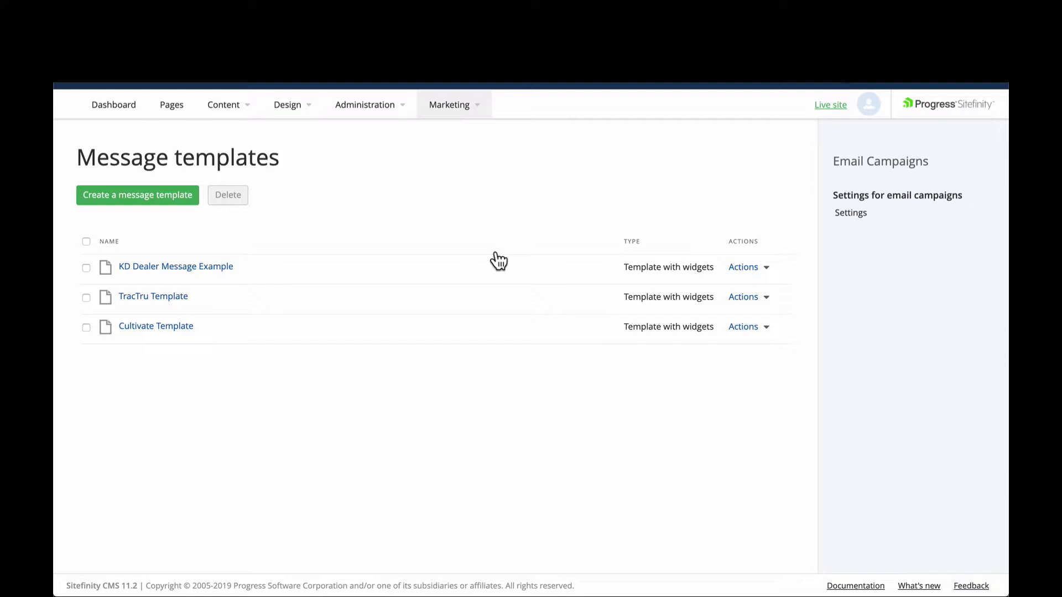
{"action": "left_click", "coordinate": [177, 201]}
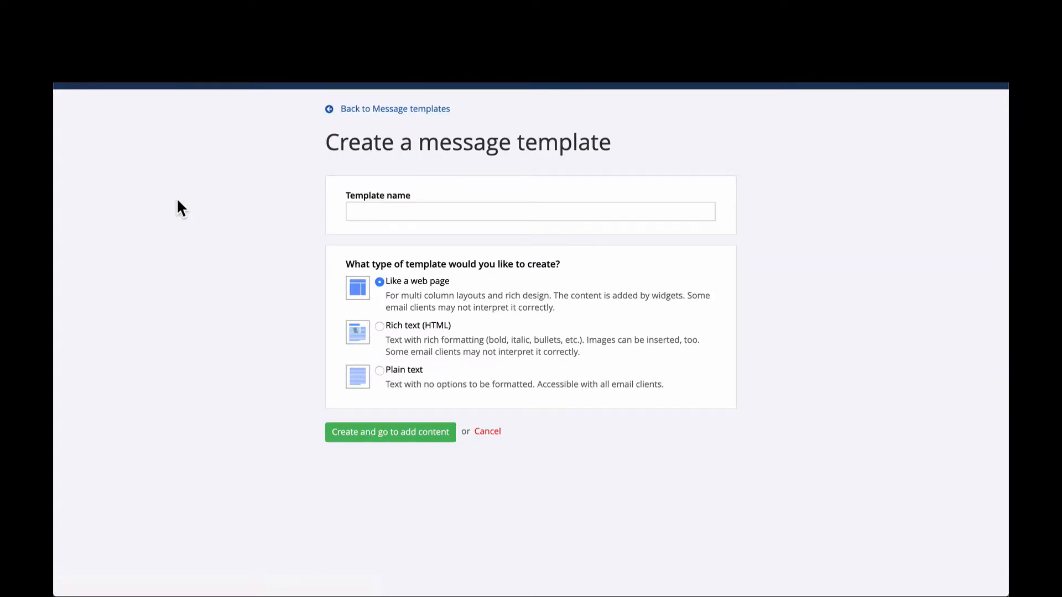
{"action": "left_click", "coordinate": [412, 216]}
{"action": "type", "text": "Default"}
{"action": "left_click", "coordinate": [420, 436]}
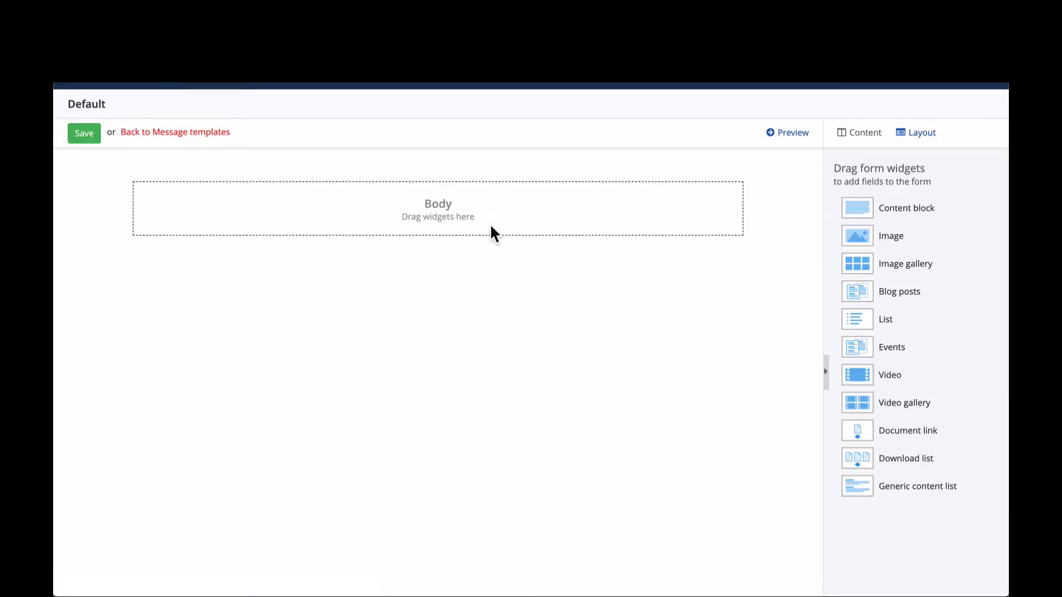
- Apply the custom Email page template to the message template's layout and return to its content widgets
{"action": "left_click", "coordinate": [933, 139]}
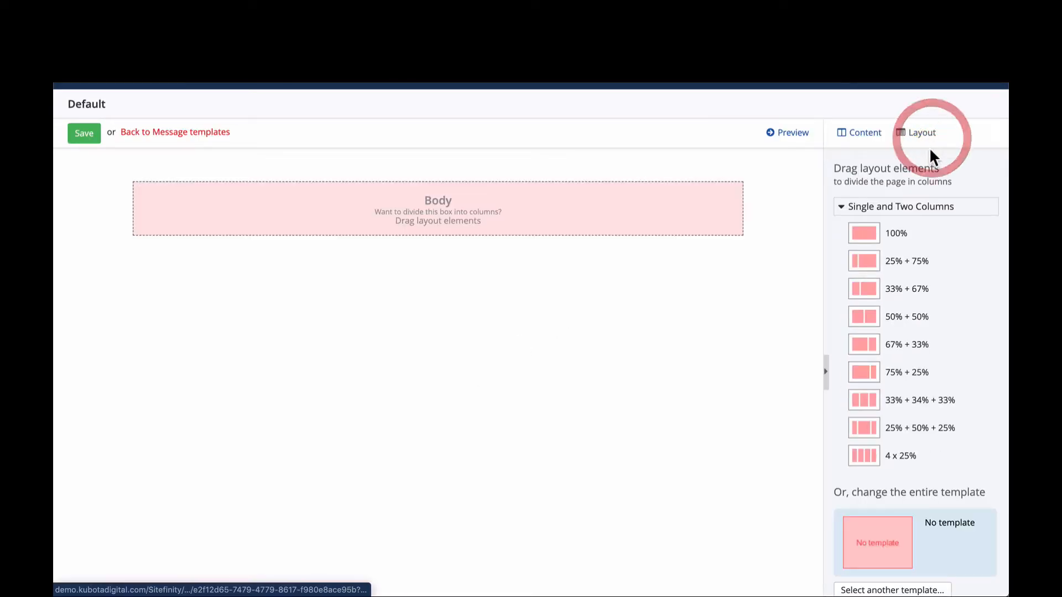
{"action": "scroll", "coordinate": [908, 374], "scroll_direction": "down", "scroll_amount": 2}
{"action": "left_click", "coordinate": [924, 591]}
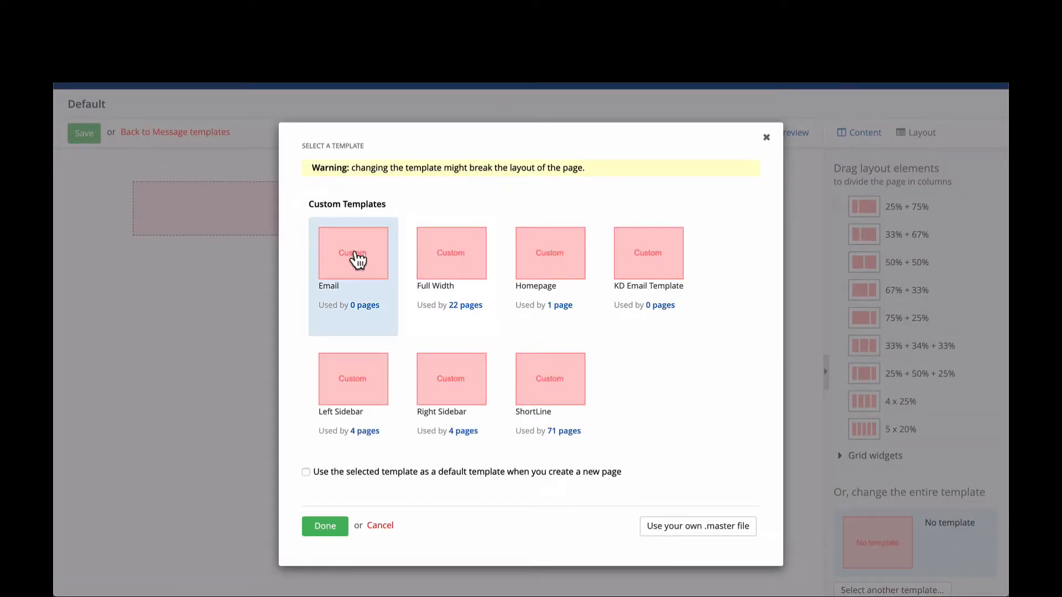
{"action": "left_click", "coordinate": [356, 261]}
{"action": "left_click", "coordinate": [326, 523]}
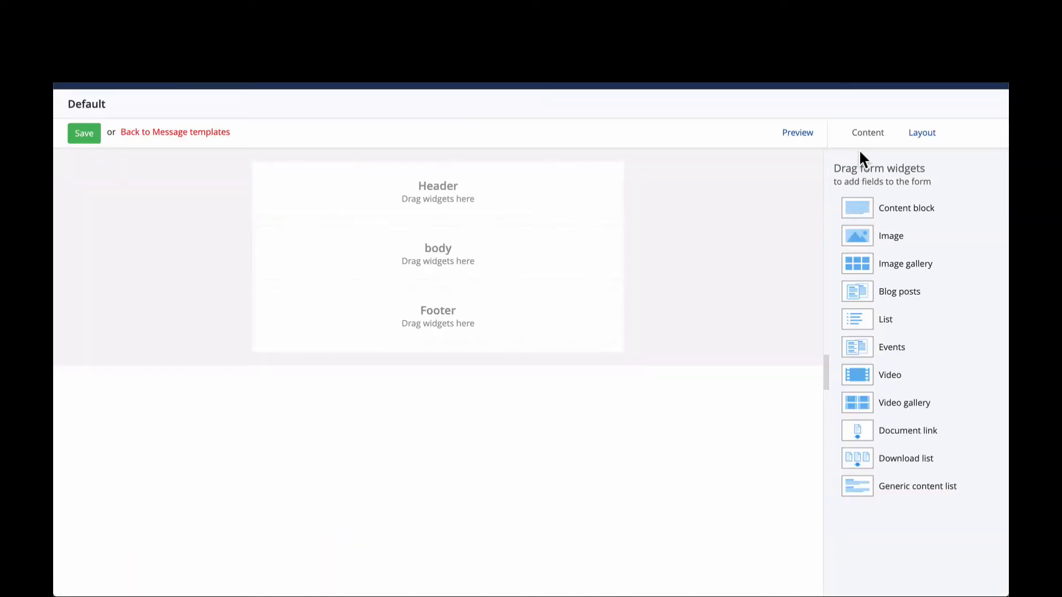
{"action": "left_click", "coordinate": [860, 134]}
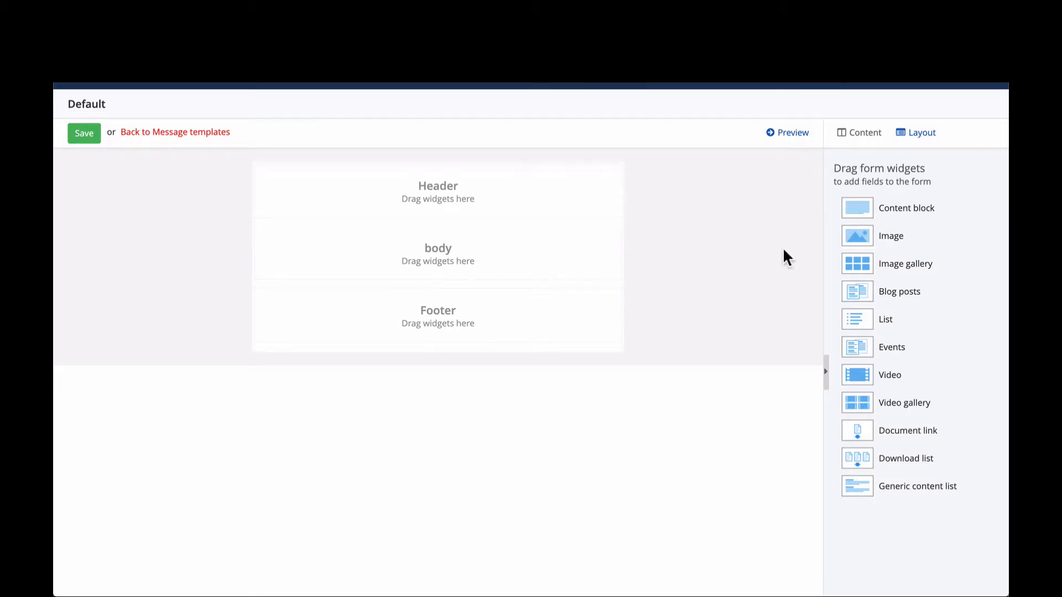
- Try an Image widget with the Demo-Logo-Separate-Hdr image in the Header area and delete the widget
{"action": "left_click_drag", "start_coordinate": [910, 246], "coordinate": [506, 214]}
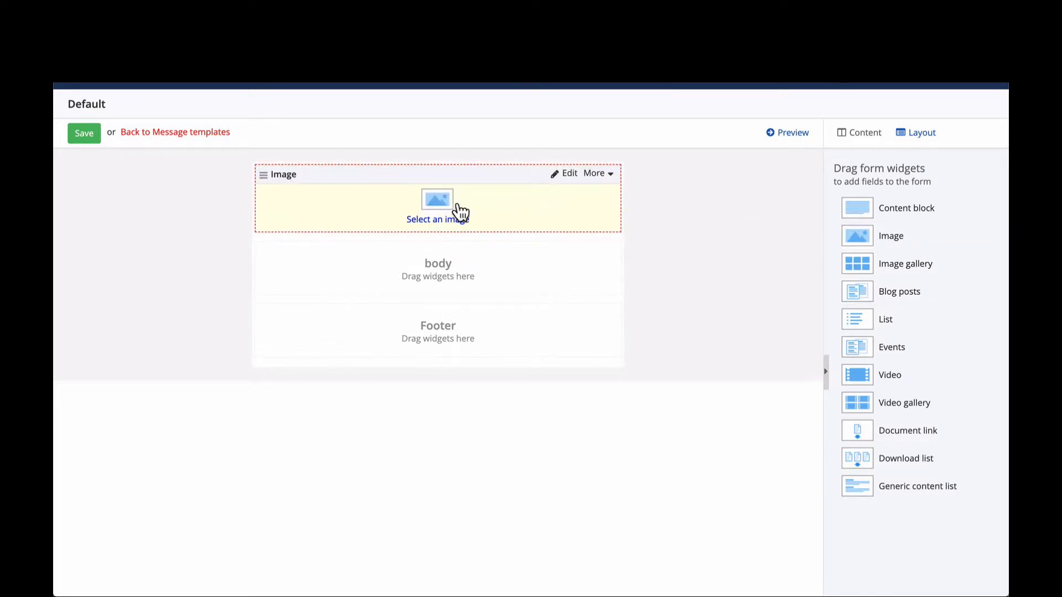
{"action": "left_click", "coordinate": [439, 210]}
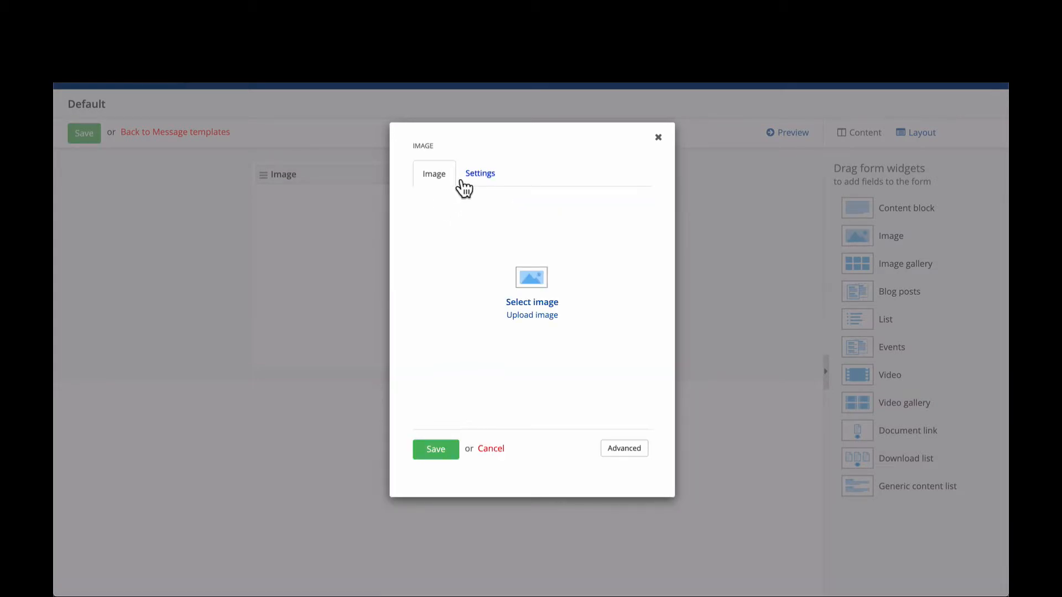
{"action": "left_click", "coordinate": [537, 306]}
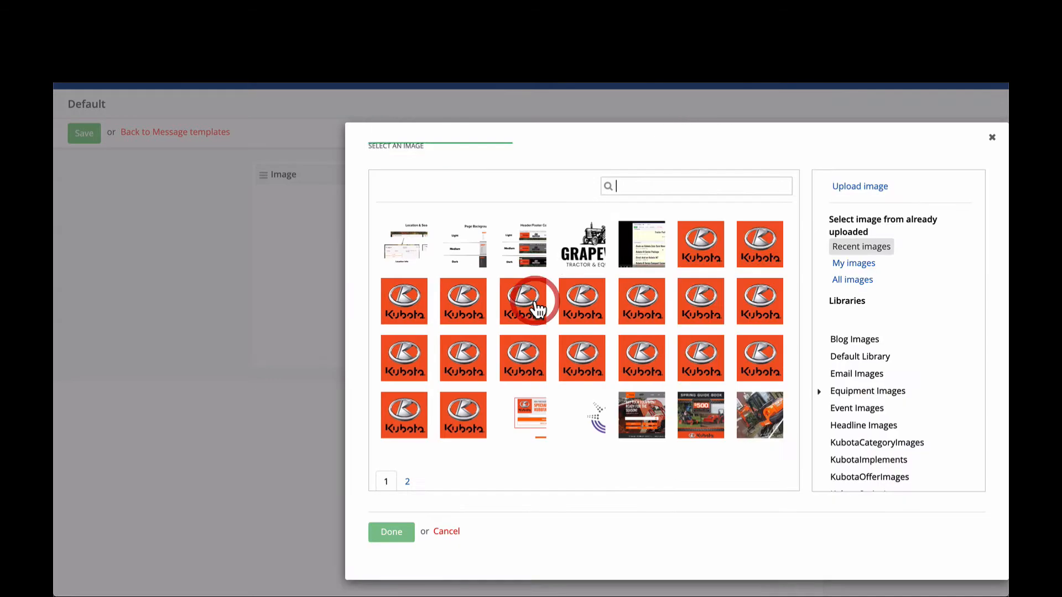
{"action": "left_click", "coordinate": [581, 256]}
{"action": "left_click", "coordinate": [389, 534]}
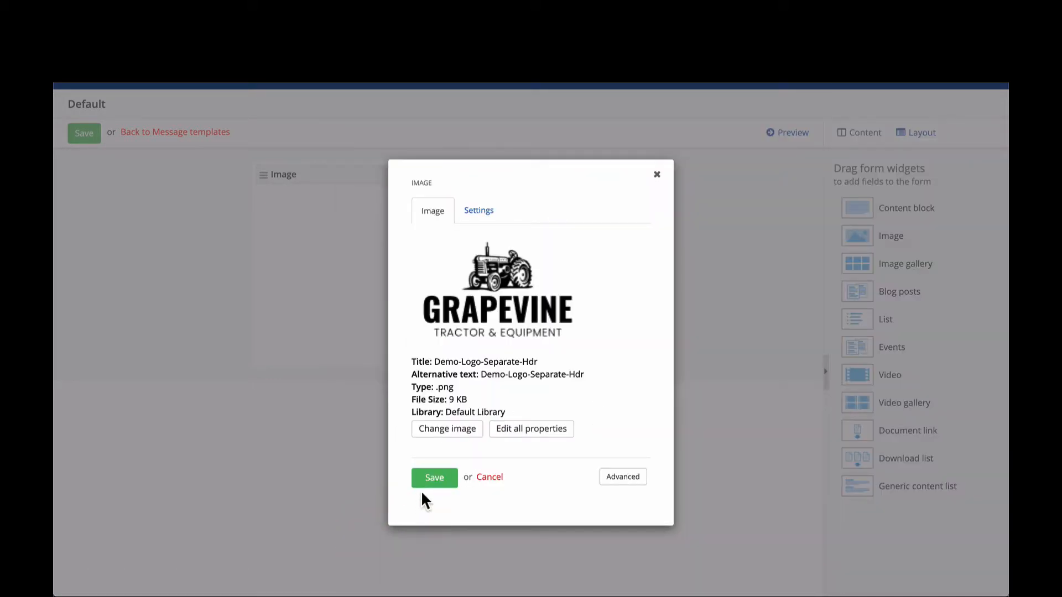
{"action": "left_click", "coordinate": [433, 476]}
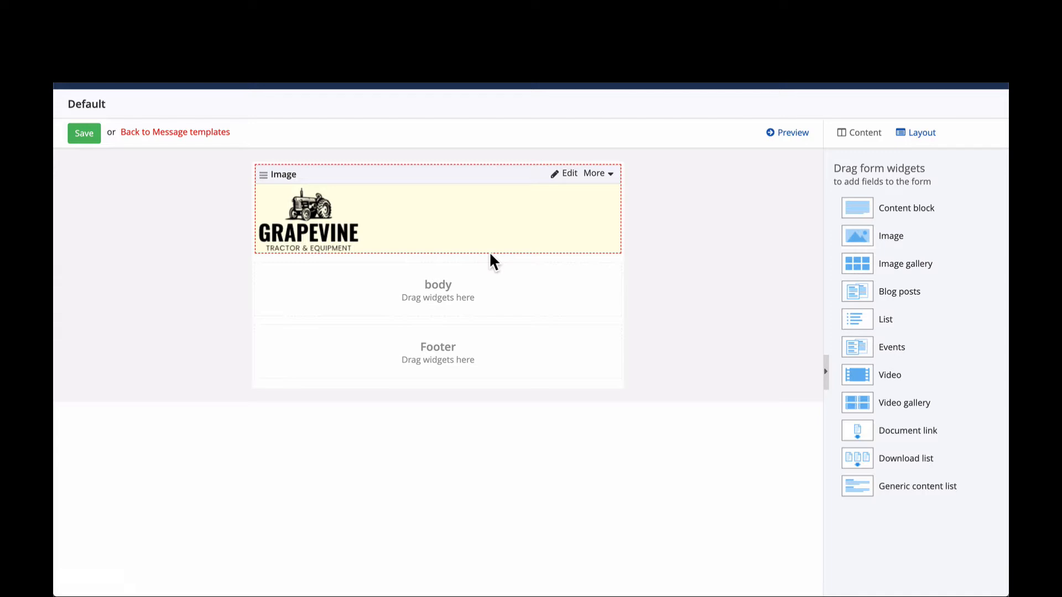
{"action": "left_click", "coordinate": [604, 173]}
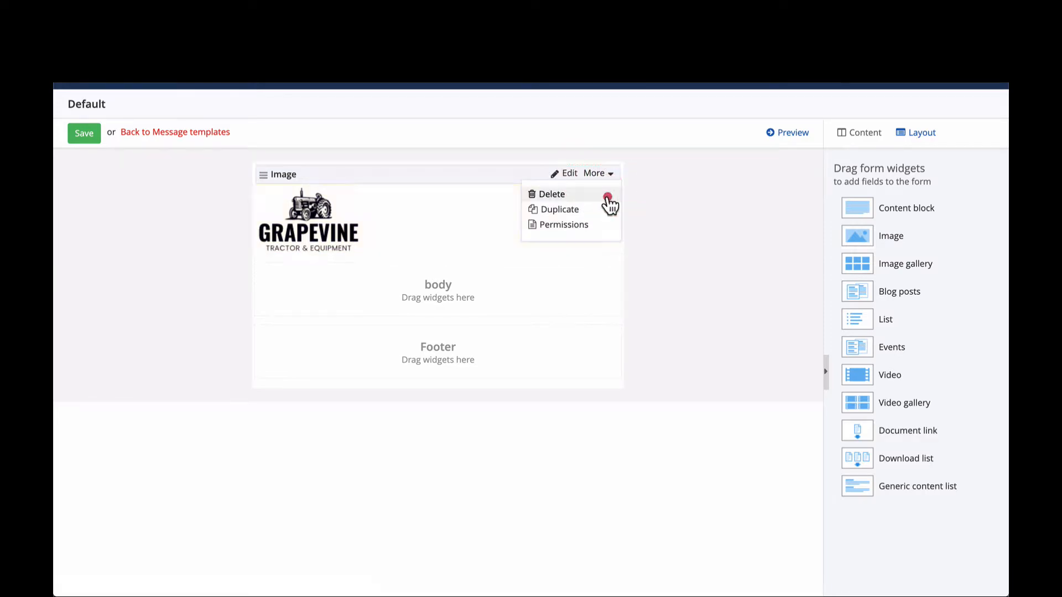
{"action": "left_click", "coordinate": [607, 197]}
- Add a Content block to the Header area and insert the Grapvine T-E Logo-Orange image from the Default Library with Center alignment
{"action": "left_click_drag", "start_coordinate": [927, 215], "coordinate": [496, 209]}
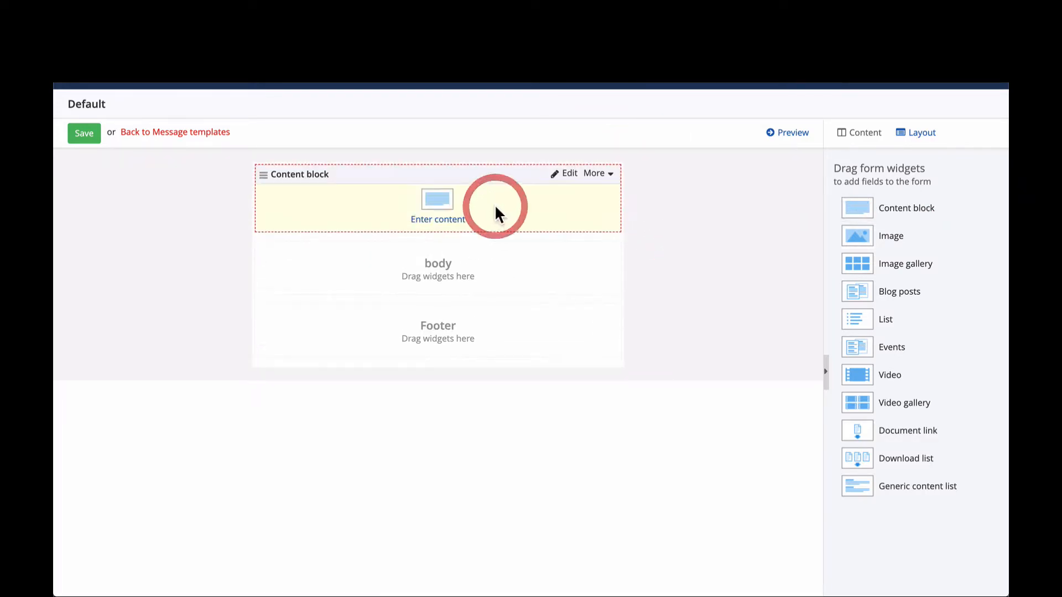
{"action": "left_click", "coordinate": [438, 212]}
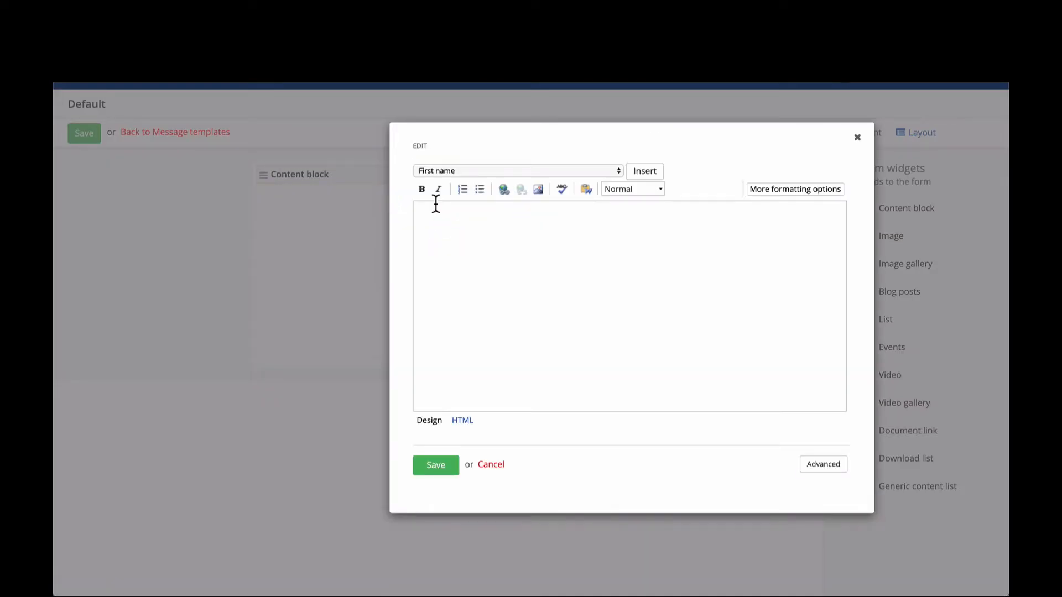
{"action": "left_click", "coordinate": [541, 190]}
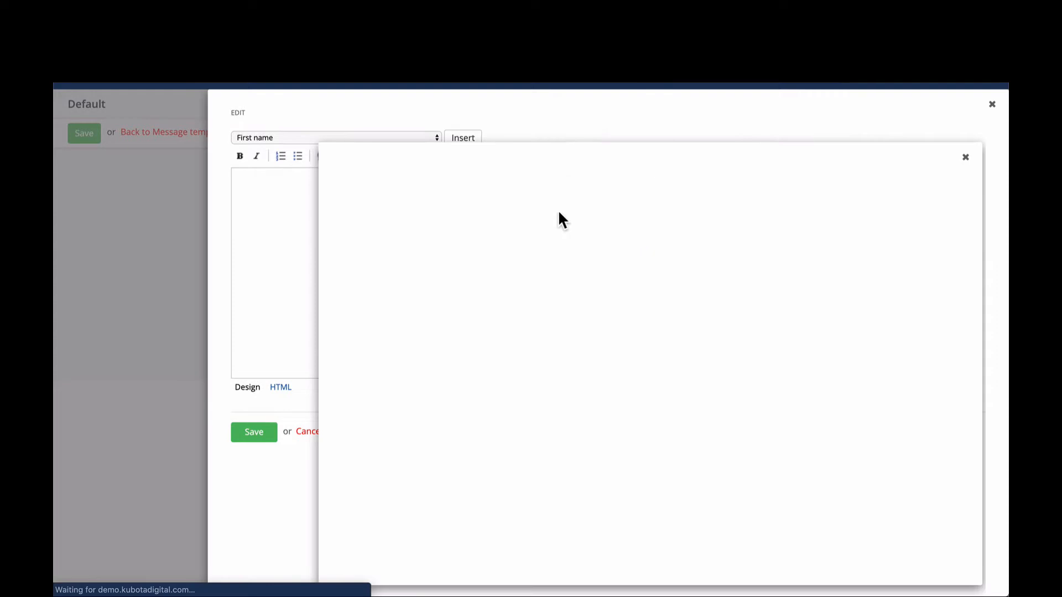
{"action": "left_click", "coordinate": [769, 378]}
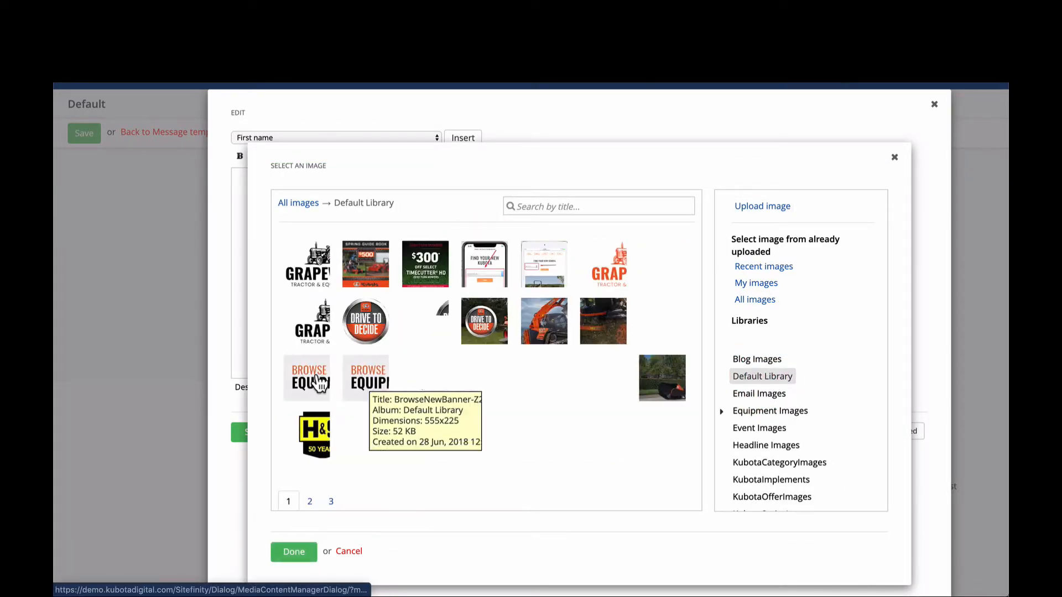
{"action": "left_click", "coordinate": [615, 270]}
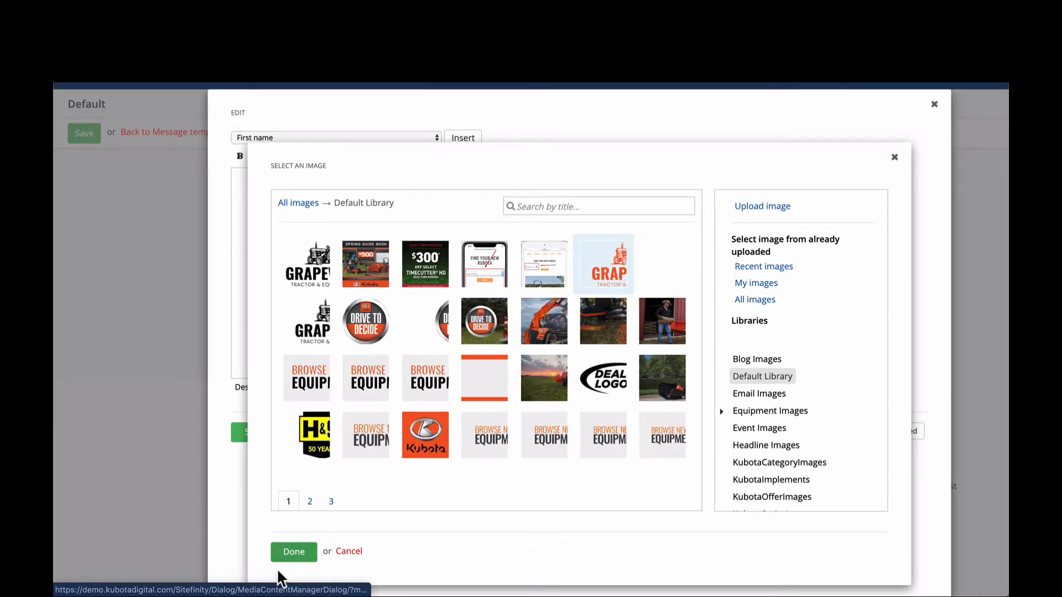
{"action": "left_click", "coordinate": [288, 552]}
{"action": "scroll", "coordinate": [431, 498], "scroll_direction": "down", "scroll_amount": 1}
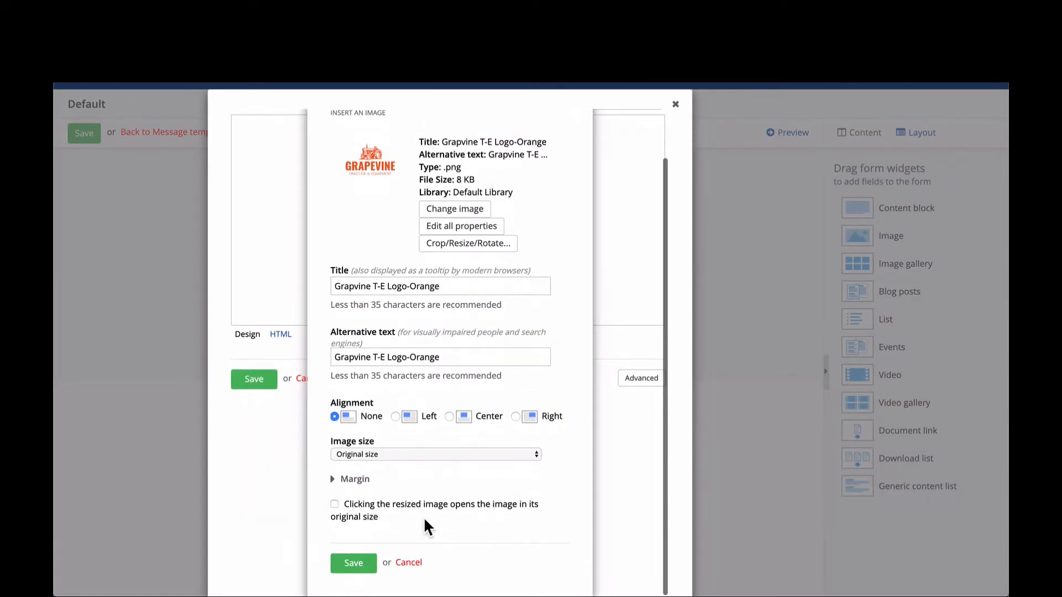
{"action": "left_click", "coordinate": [447, 416]}
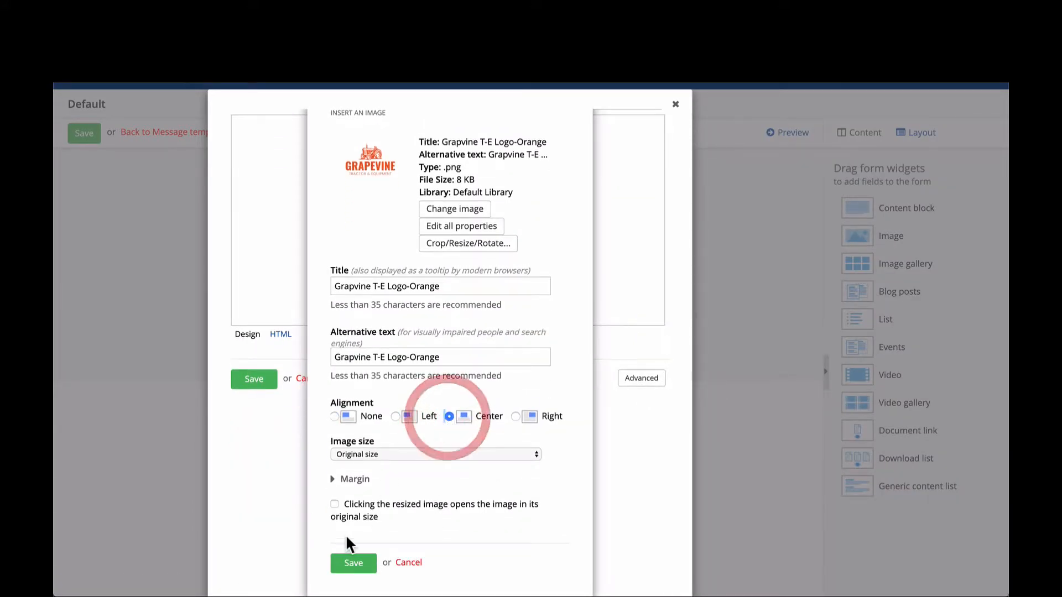
{"action": "left_click", "coordinate": [353, 564]}
- Center the inserted logo within the content block using the additional formatting options
{"action": "left_click", "coordinate": [308, 210]}
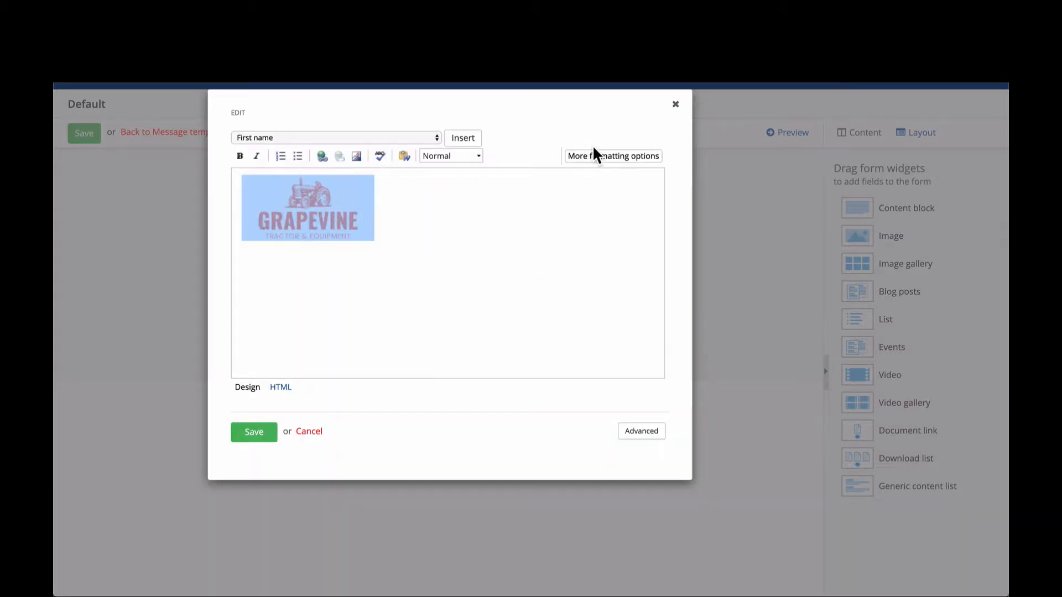
{"action": "left_click", "coordinate": [596, 153]}
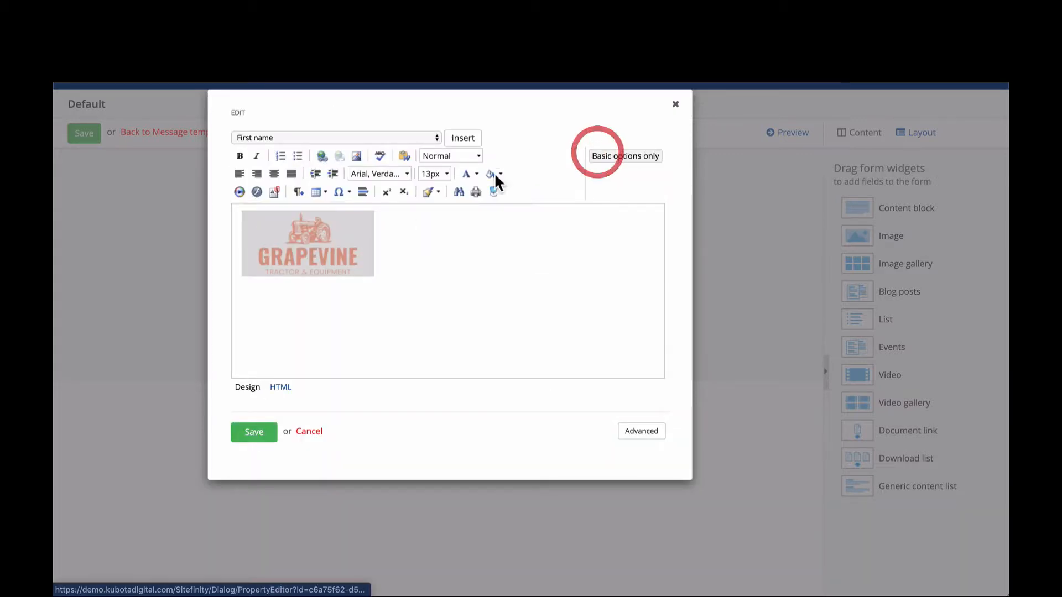
{"action": "left_click", "coordinate": [274, 174]}
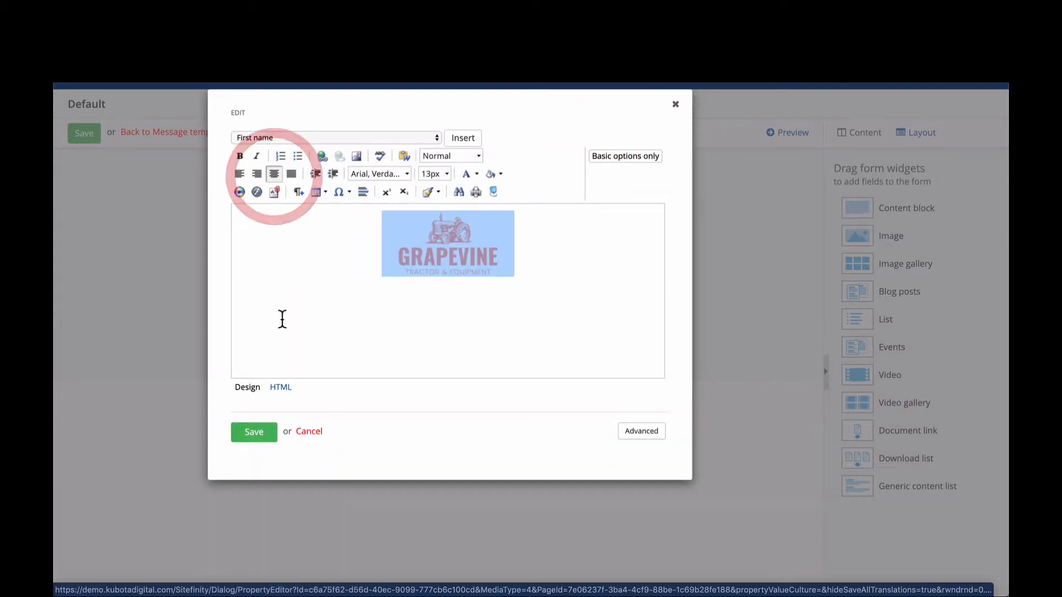
- Add the tagline "Save Big. You Heard it Through the Grapevine" on a new line below the logo
{"action": "left_click", "coordinate": [522, 257]}
{"action": "key", "text": "Return"}
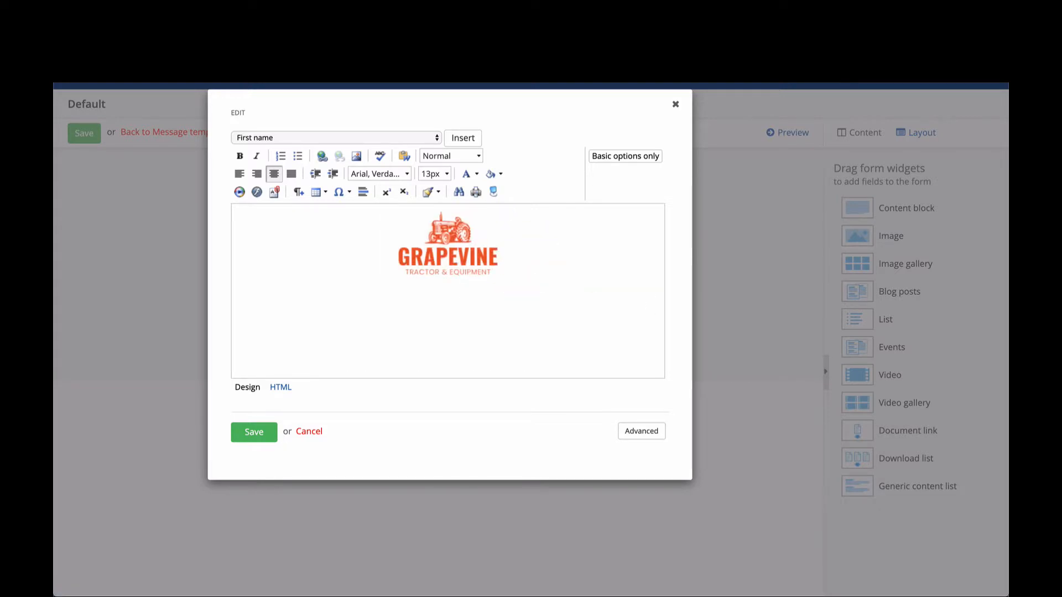
{"action": "type", "text": "Save Big. You HEard it Through the GRapevine"}
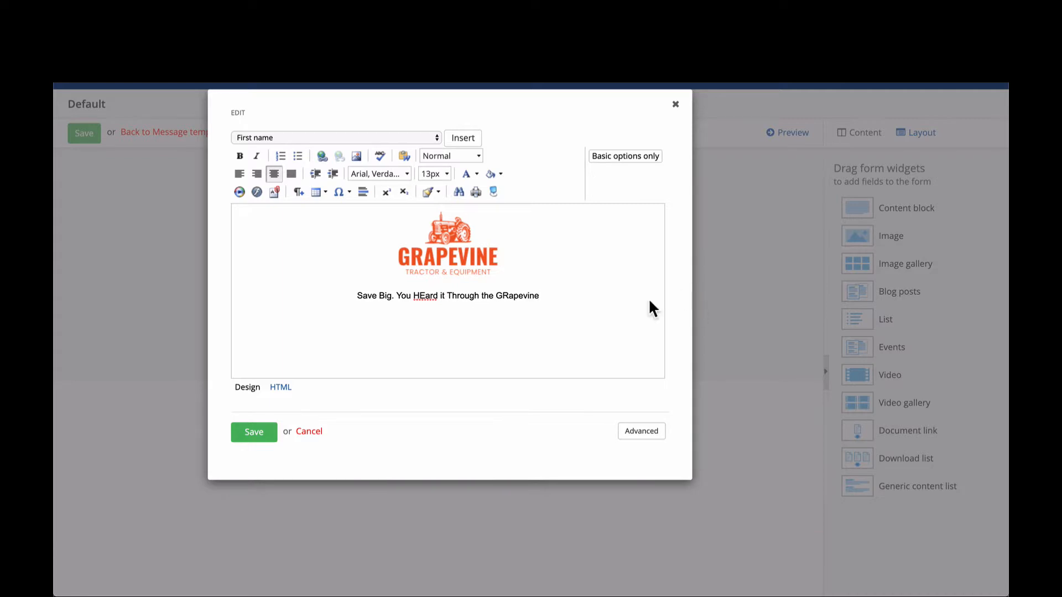
{"action": "left_click", "coordinate": [507, 297]}
{"action": "key", "text": "BackSpace"}
{"action": "type", "text": "rapevine"}
{"action": "left_click", "coordinate": [426, 295]}
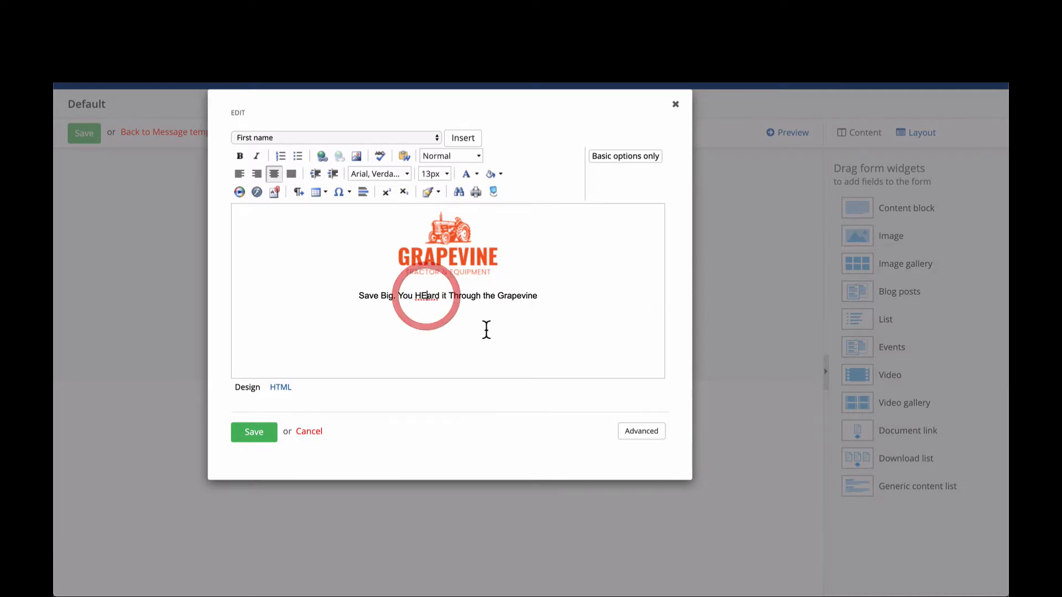
{"action": "key", "text": "BackSpace"}
{"action": "type", "text": "e."}
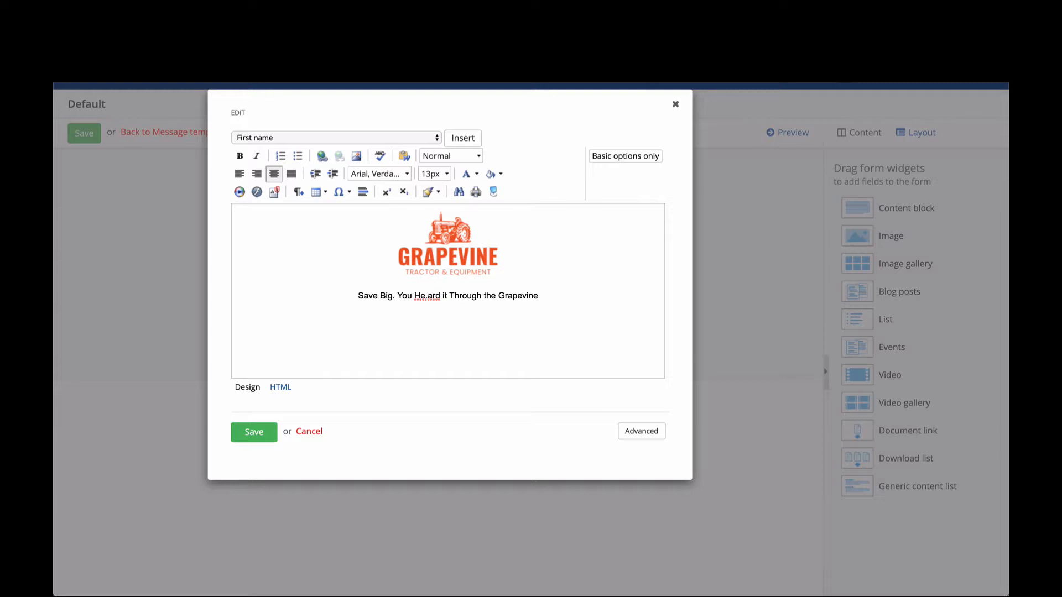
{"action": "type", "text": "\\"}
{"action": "key", "text": "BackSpace"}
{"action": "key", "text": "BackSpace"}
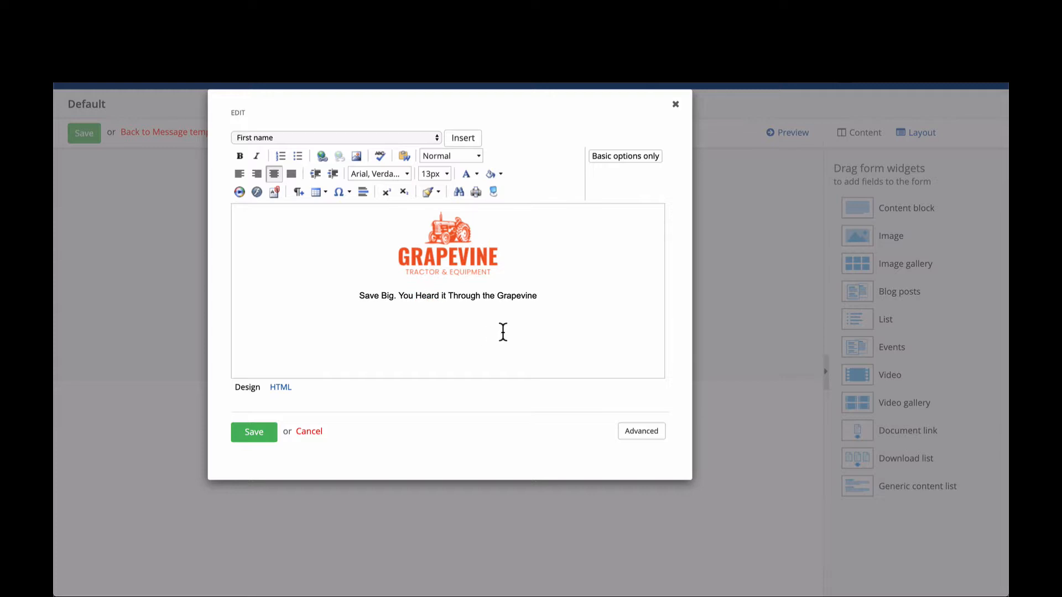
- Format the tagline as Heading 4 and save the header's content block
{"action": "mouse_move", "coordinate": [542, 295]}
{"action": "left_mouse_down"}
{"action": "mouse_move", "coordinate": [355, 287]}
{"action": "mouse_move", "coordinate": [527, 298]}
{"action": "left_mouse_up"}
{"action": "left_click", "coordinate": [360, 294]}
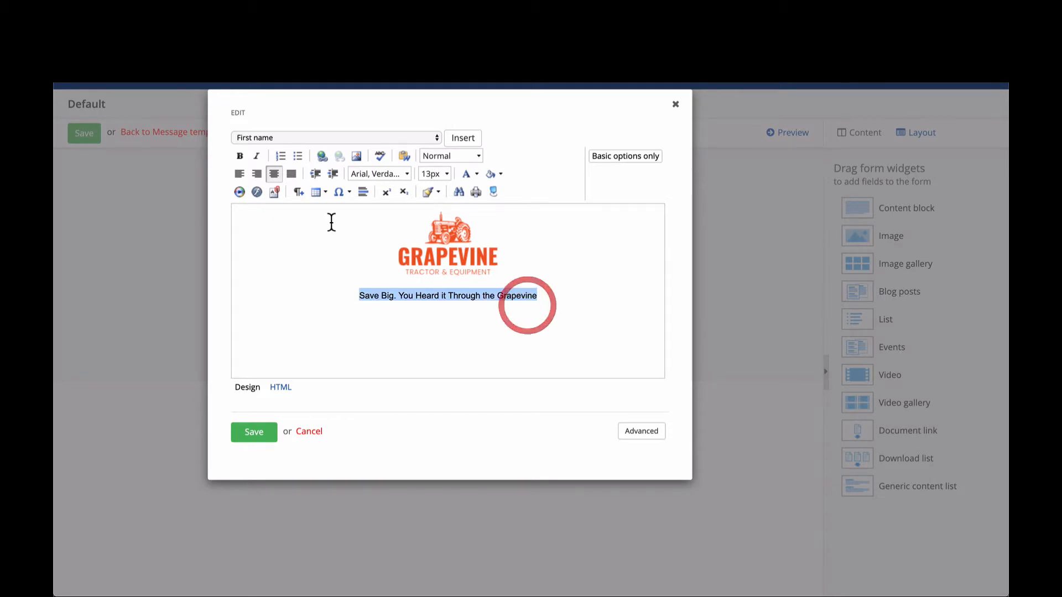
{"action": "left_click", "coordinate": [449, 156]}
{"action": "left_click", "coordinate": [466, 251]}
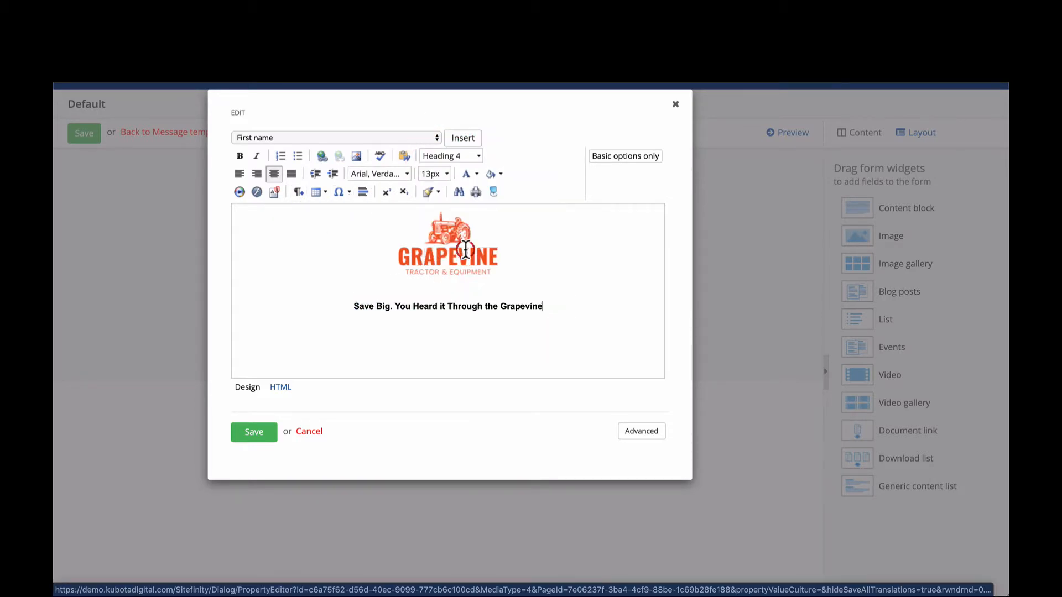
{"action": "left_click", "coordinate": [256, 433]}
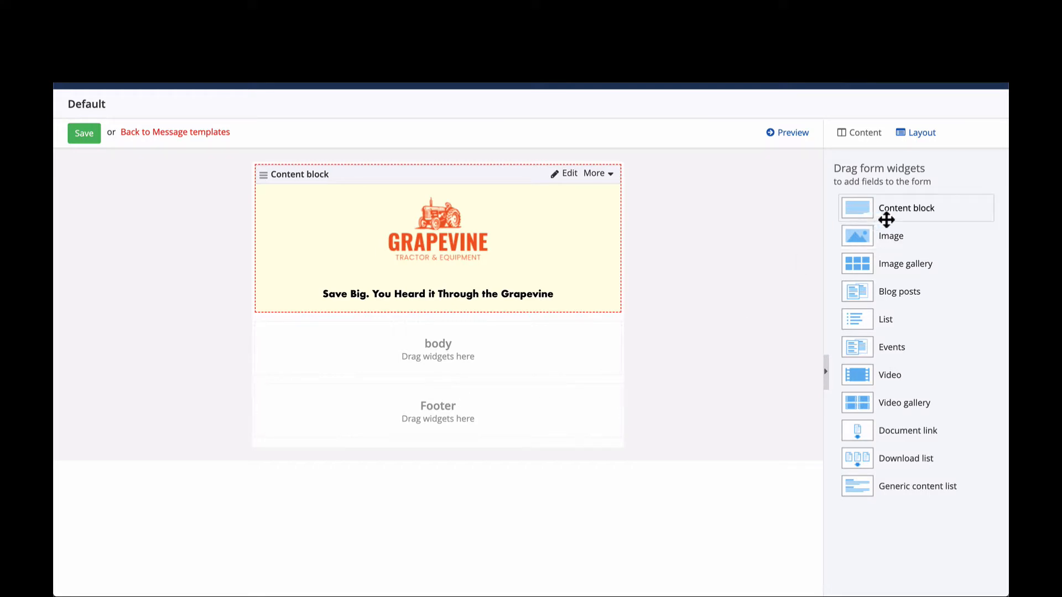
- Add a Content block to the Footer area and enter the text "Grapevine Tractor & Equipment" in it
{"action": "left_click_drag", "start_coordinate": [888, 208], "coordinate": [508, 412]}
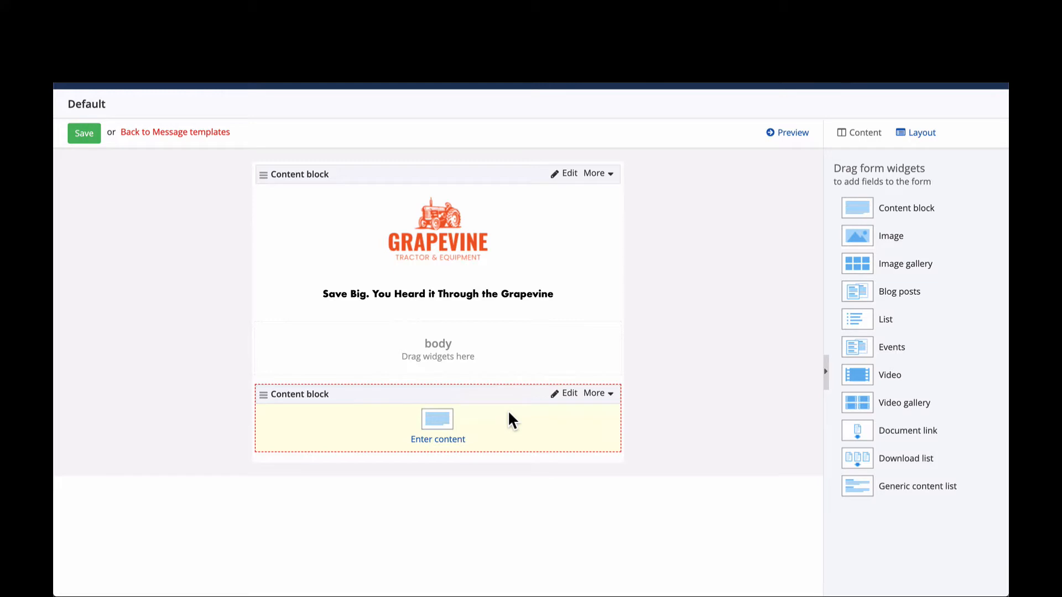
{"action": "left_click", "coordinate": [440, 437]}
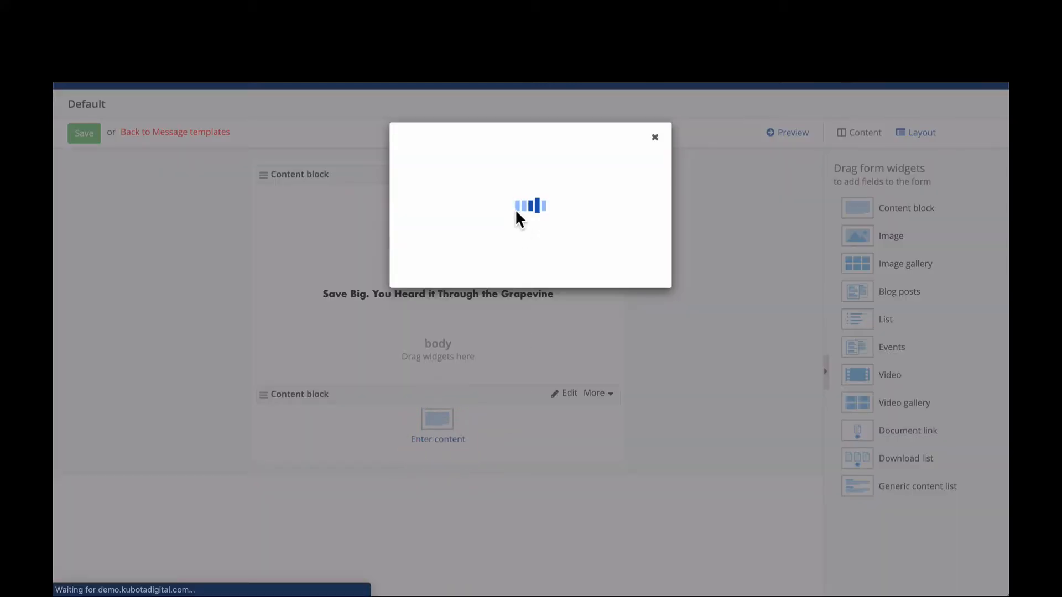
{"action": "type", "text": "R"}
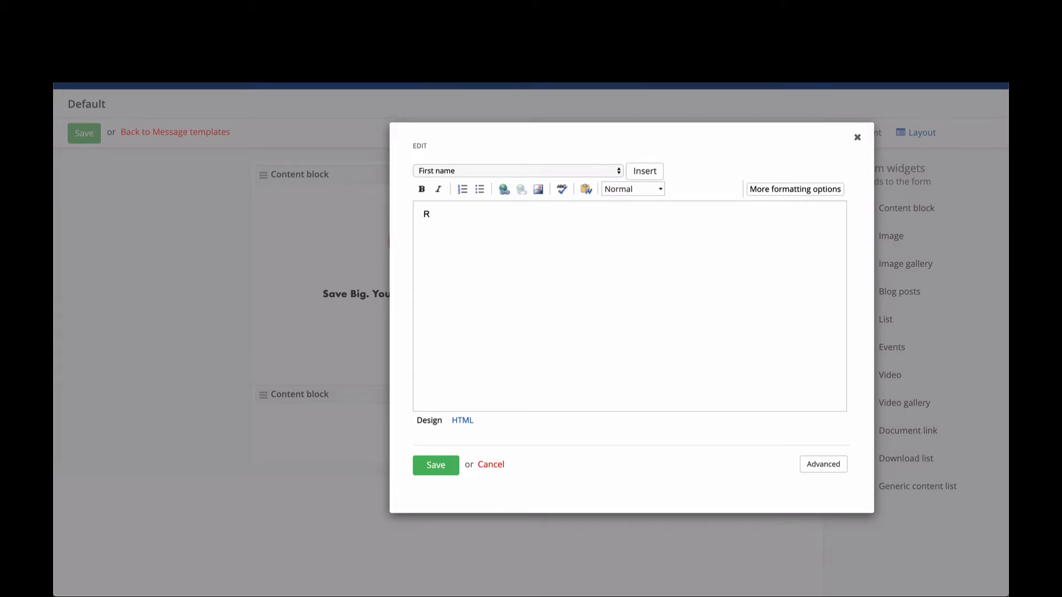
{"action": "key", "text": "BackSpace"}
{"action": "type", "text": "GRap"}
{"action": "key", "text": "BackSpace"}
{"action": "key", "text": "BackSpace"}
{"action": "key", "text": "BackSpace"}
{"action": "type", "text": "rapevine Tractor & Equipment"}
- Center the dealership name in the footer block and format it as Heading 6
{"action": "triple_click", "coordinate": [652, 214]}
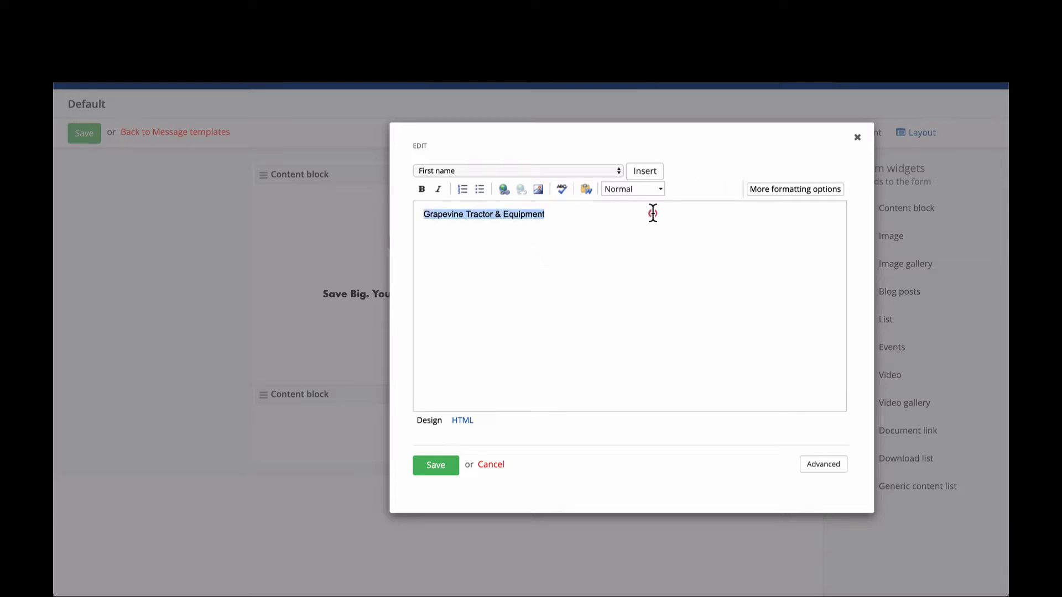
{"action": "left_click", "coordinate": [755, 187]}
{"action": "left_click", "coordinate": [456, 207]}
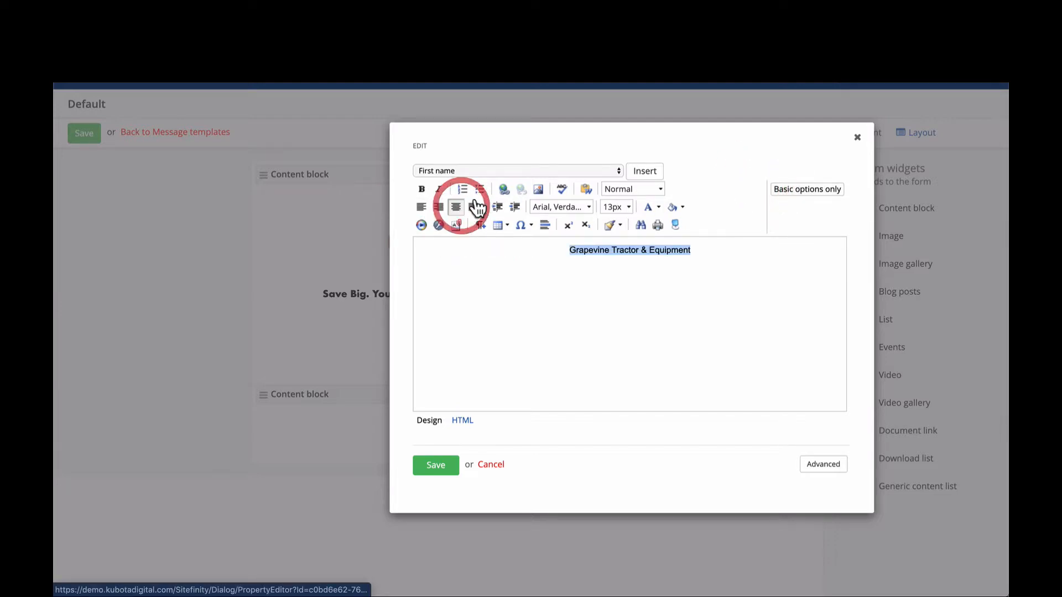
{"action": "left_click", "coordinate": [635, 189]}
{"action": "left_click", "coordinate": [642, 314]}
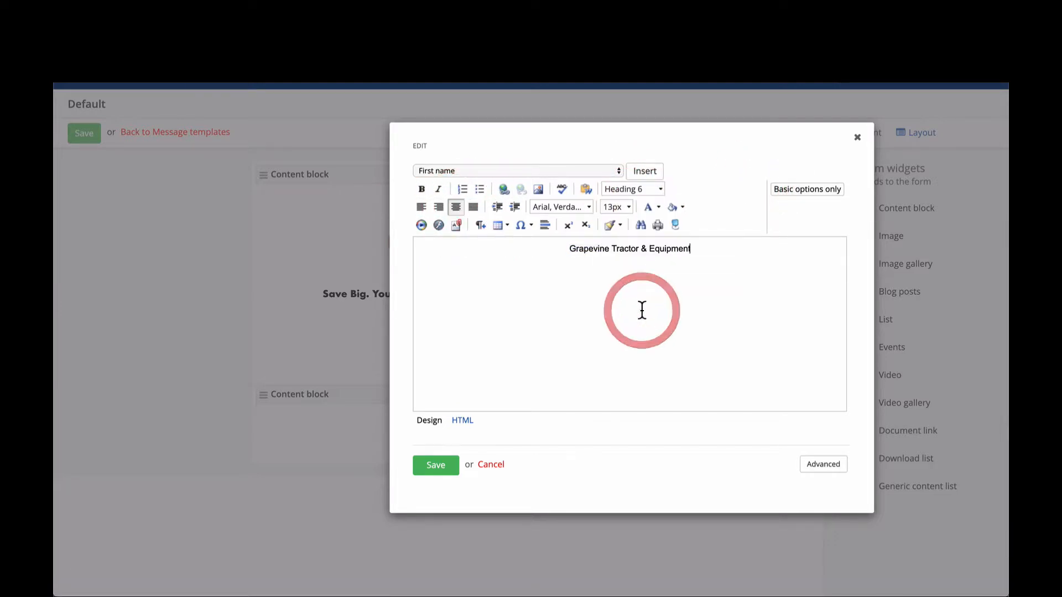
{"action": "left_click_drag", "start_coordinate": [696, 249], "coordinate": [515, 237]}
{"action": "left_click", "coordinate": [710, 252]}
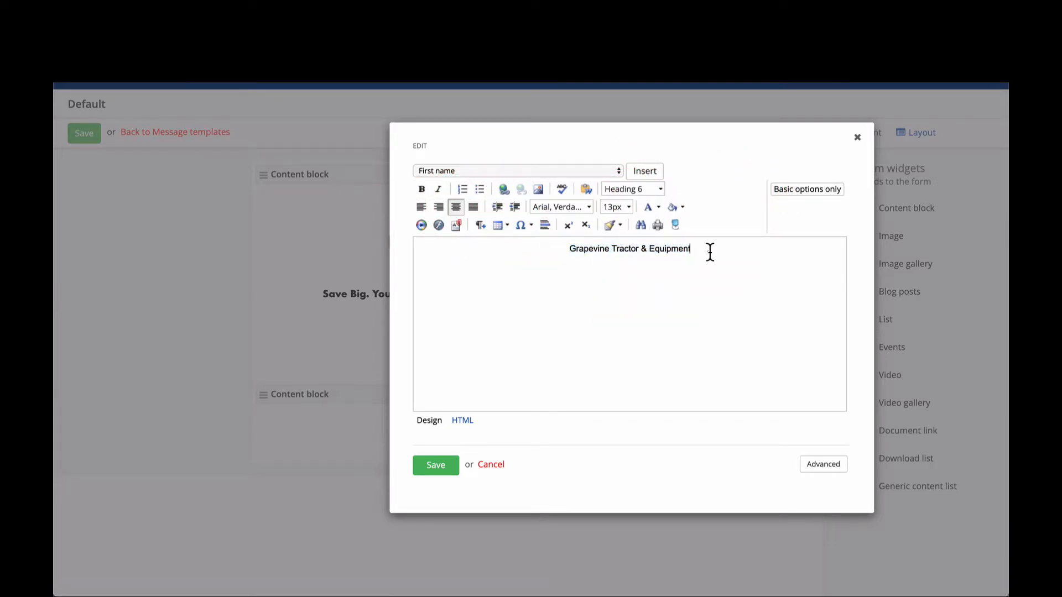
- Insert the Unsubscribe link merge field on a new centered line below the dealership name and save the footer's content block
{"action": "key", "text": "Return"}
{"action": "left_click", "coordinate": [456, 207]}
{"action": "left_click", "coordinate": [479, 170]}
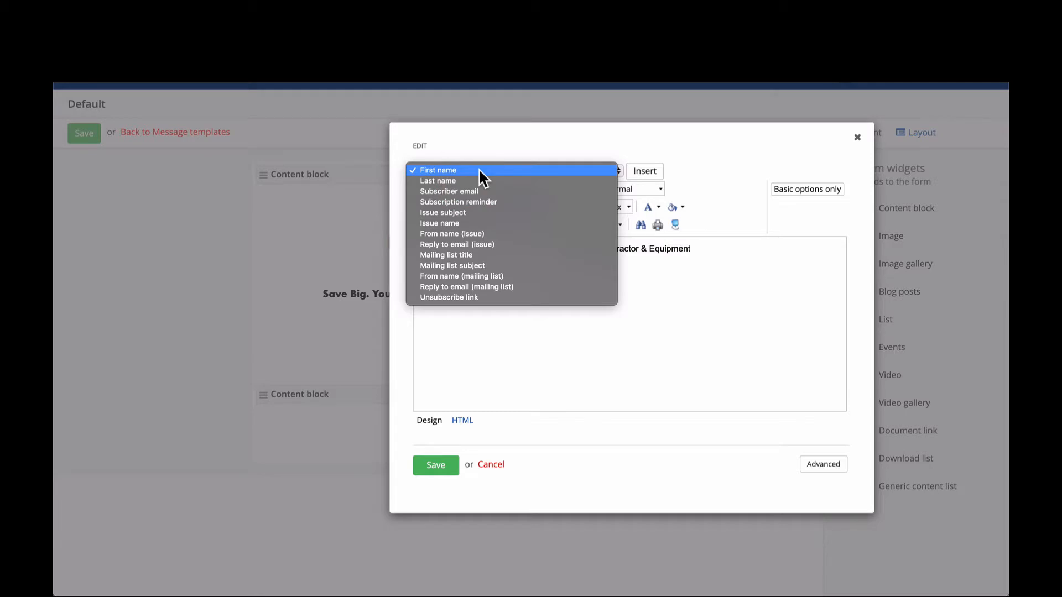
{"action": "left_click", "coordinate": [472, 297]}
{"action": "left_click", "coordinate": [610, 278]}
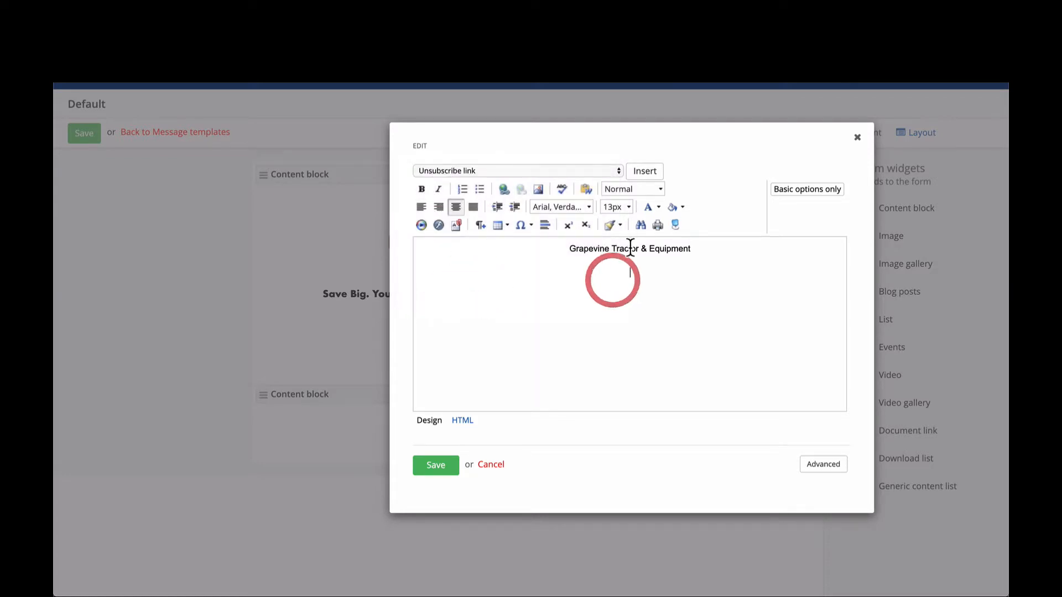
{"action": "left_click", "coordinate": [645, 171]}
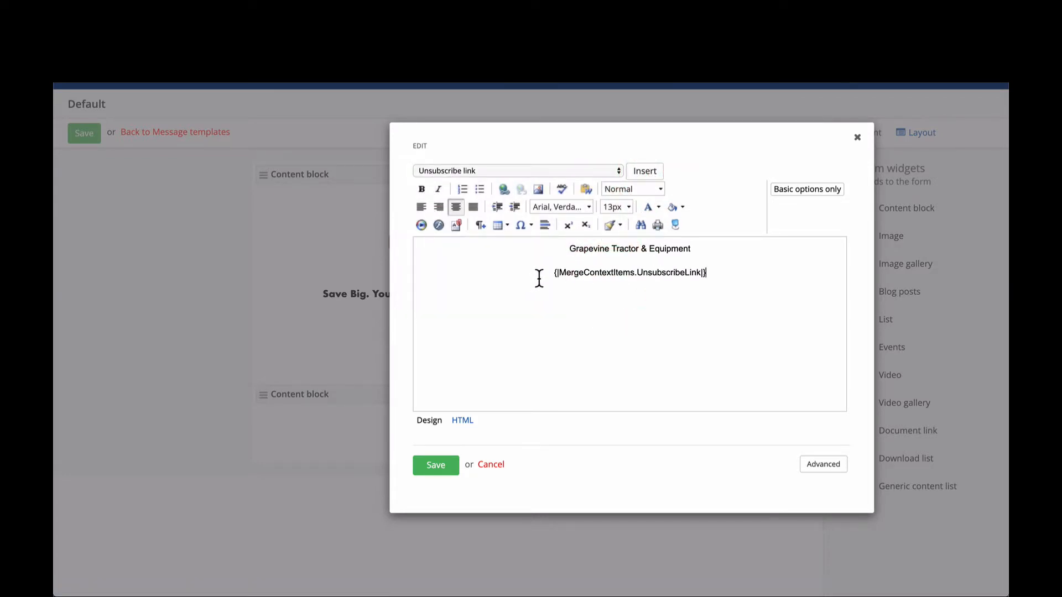
{"action": "left_click_drag", "start_coordinate": [541, 274], "coordinate": [727, 272]}
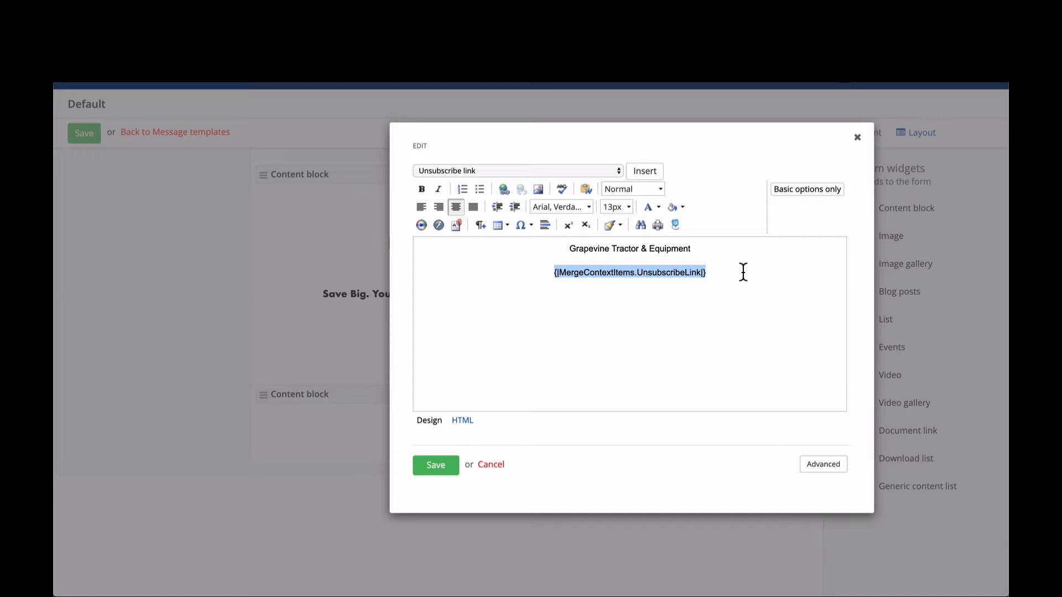
{"action": "left_click", "coordinate": [468, 170]}
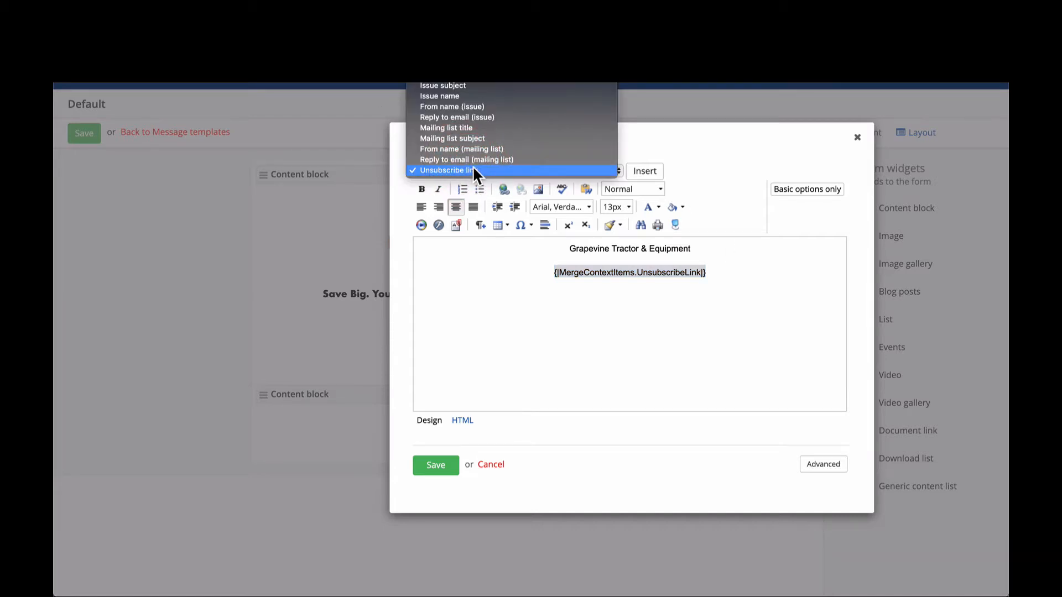
{"action": "left_click", "coordinate": [474, 170]}
{"action": "left_click", "coordinate": [620, 277]}
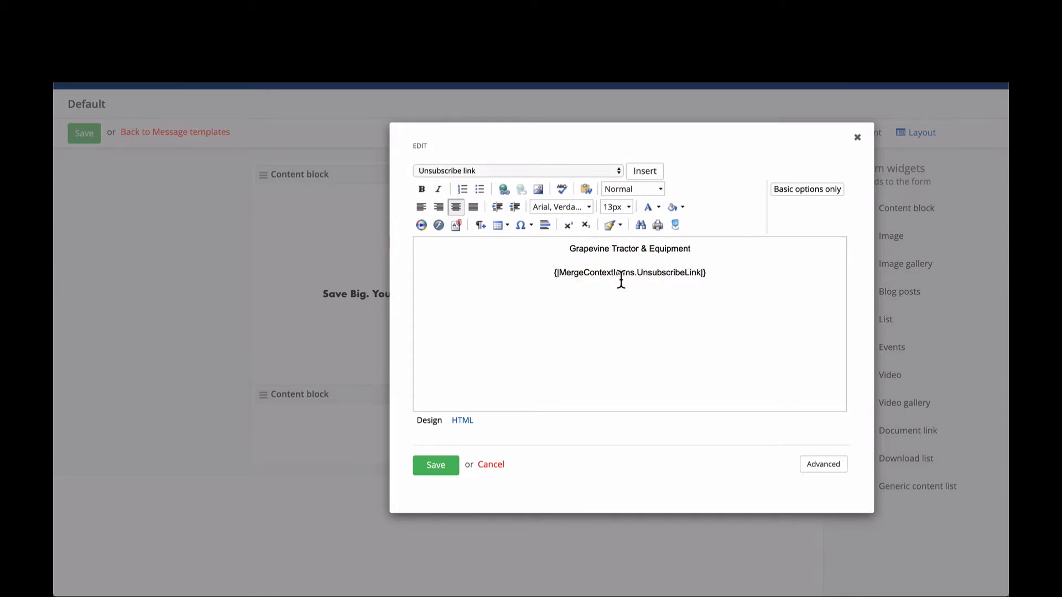
{"action": "left_click", "coordinate": [436, 467]}
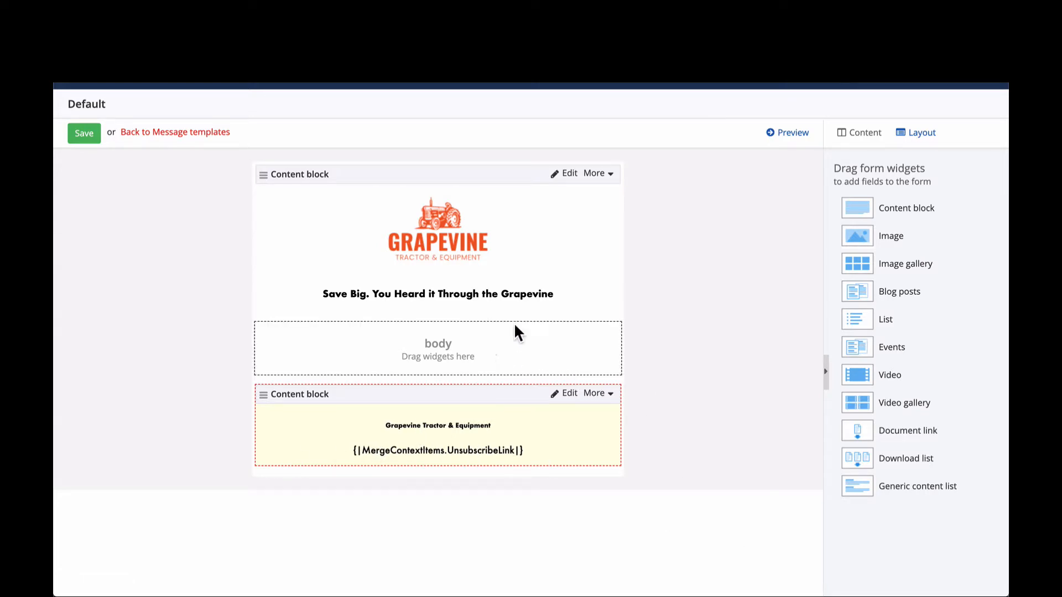
- Add a Content block to the body area and enter the greeting "Hello Sir and Madam," in it
{"action": "left_click_drag", "start_coordinate": [871, 207], "coordinate": [727, 270]}
{"action": "left_click_drag", "start_coordinate": [477, 360], "coordinate": [479, 359]}
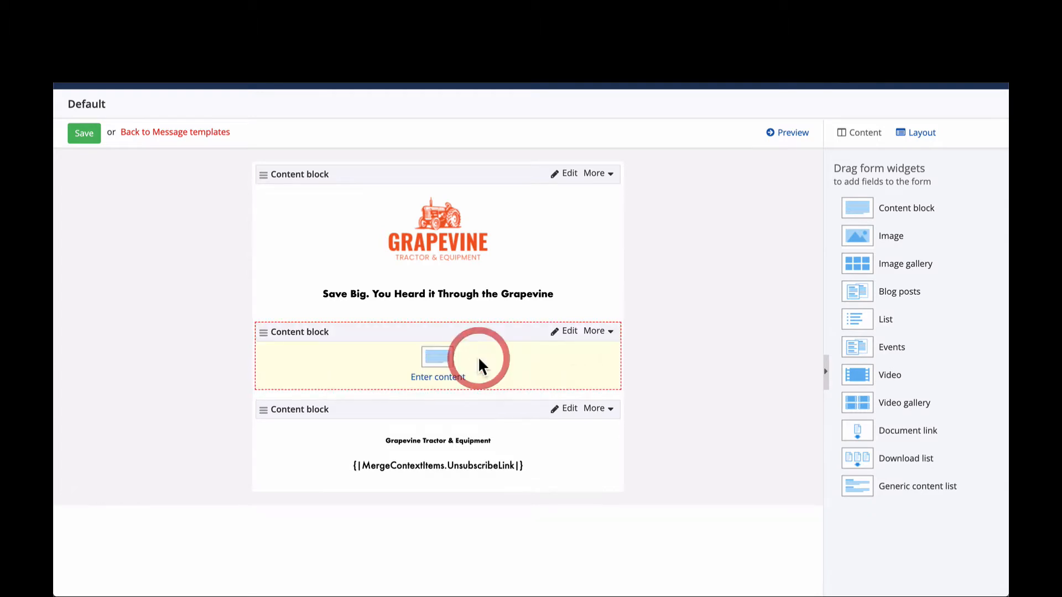
{"action": "left_click", "coordinate": [440, 360]}
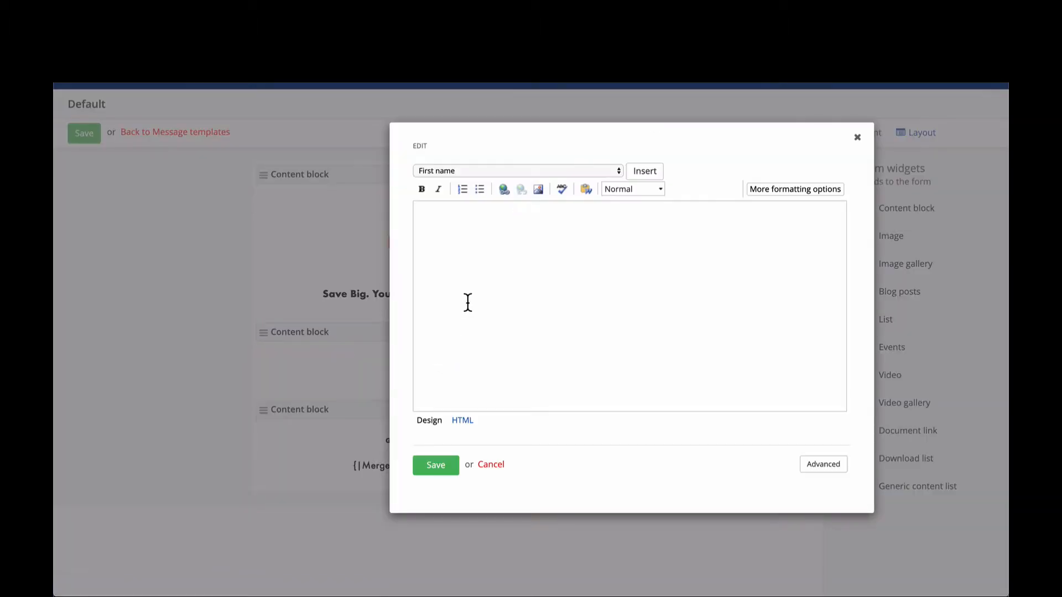
{"action": "left_click", "coordinate": [467, 302]}
{"action": "type", "text": "Hello Sir and Madam"}
{"action": "key", "text": "BackSpace"}
{"action": "key", "text": "BackSpace"}
{"action": "key", "text": "BackSpace"}
{"action": "type", "text": "dam"}
- Replace "Sir and Madam" in the greeting with the First name merge field, placed before the comma
{"action": "left_click_drag", "start_coordinate": [444, 215], "coordinate": [502, 216]}
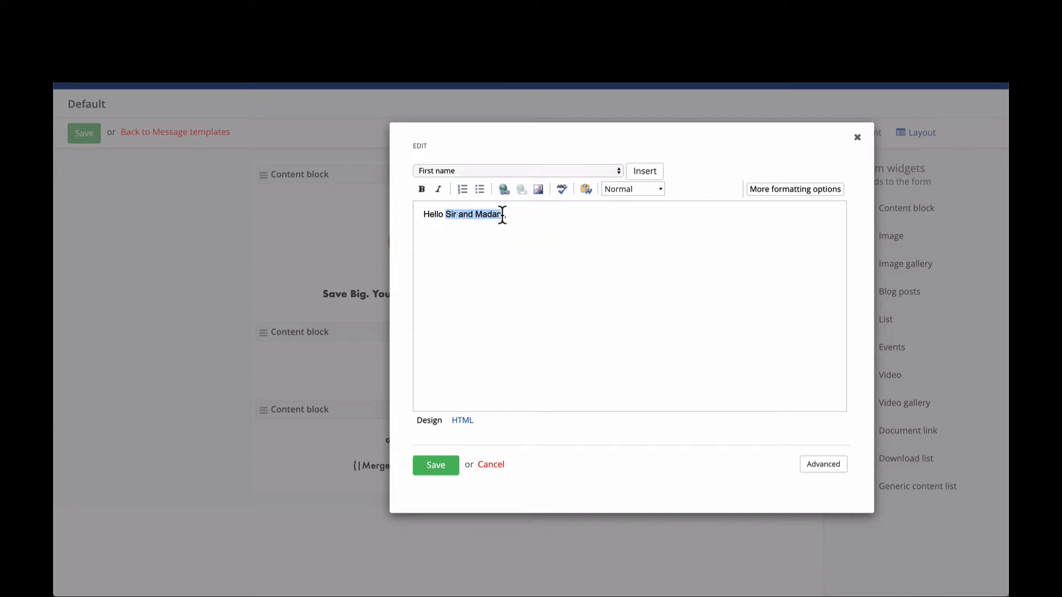
{"action": "key", "text": "BackSpace"}
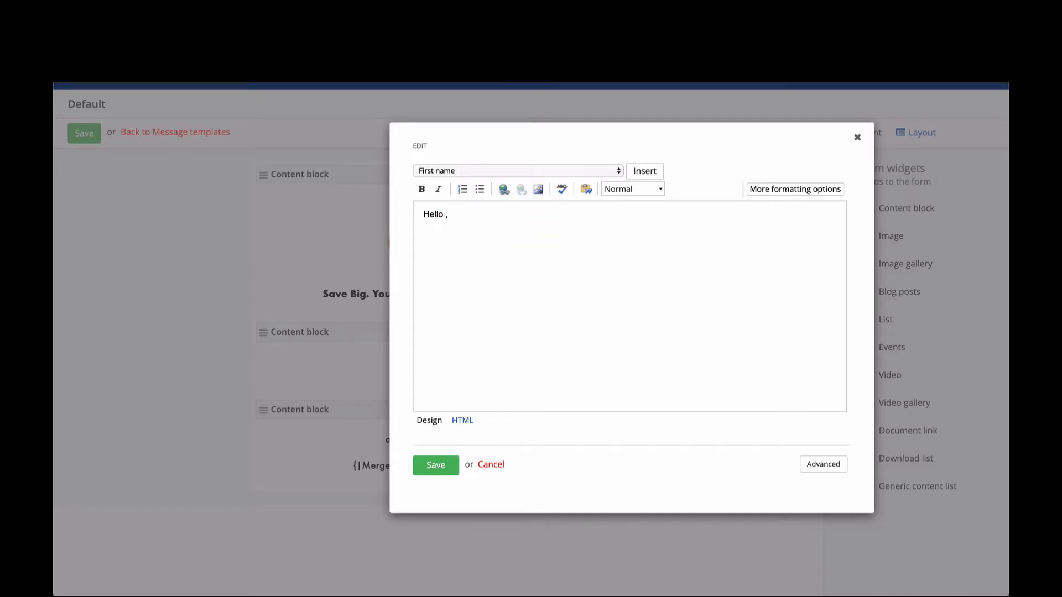
{"action": "left_click", "coordinate": [536, 169]}
{"action": "left_click", "coordinate": [536, 170]}
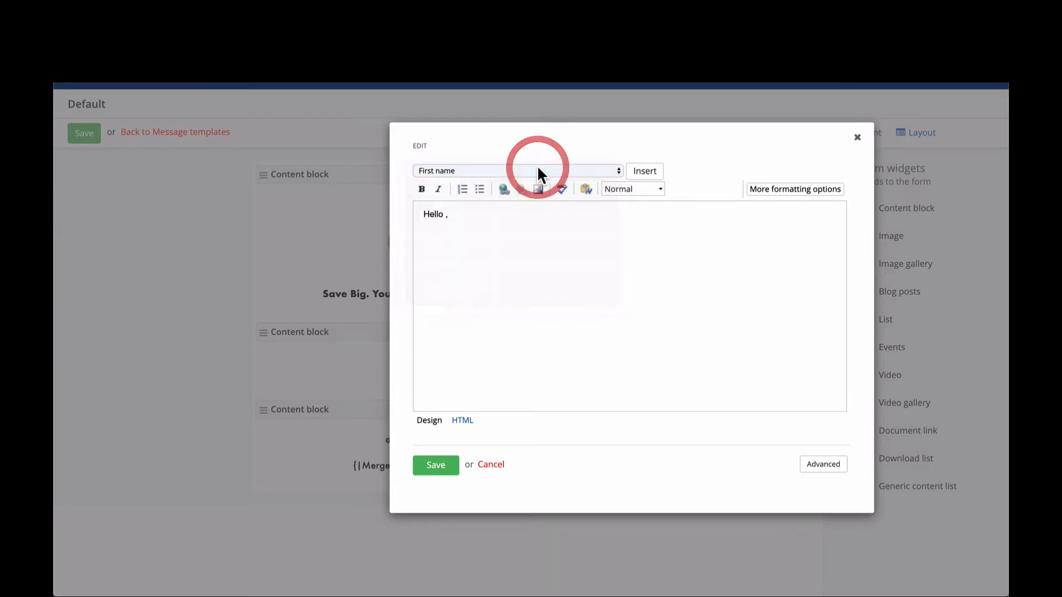
{"action": "left_click", "coordinate": [446, 214]}
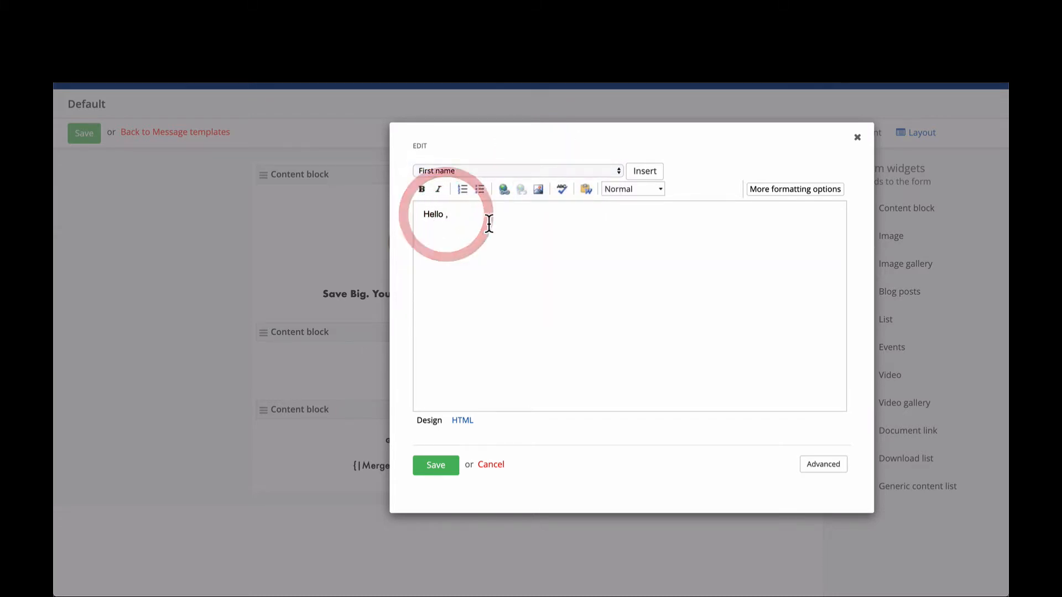
{"action": "left_click", "coordinate": [652, 172]}
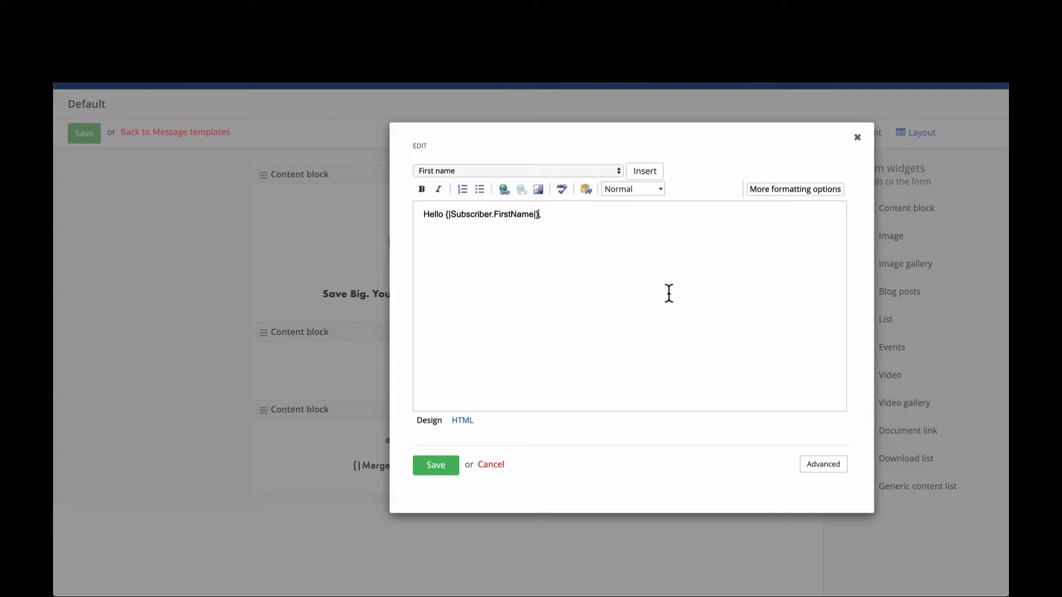
- Insert the Last name merge field after the first name in the greeting and save the body's content block
{"action": "left_click", "coordinate": [561, 170]}
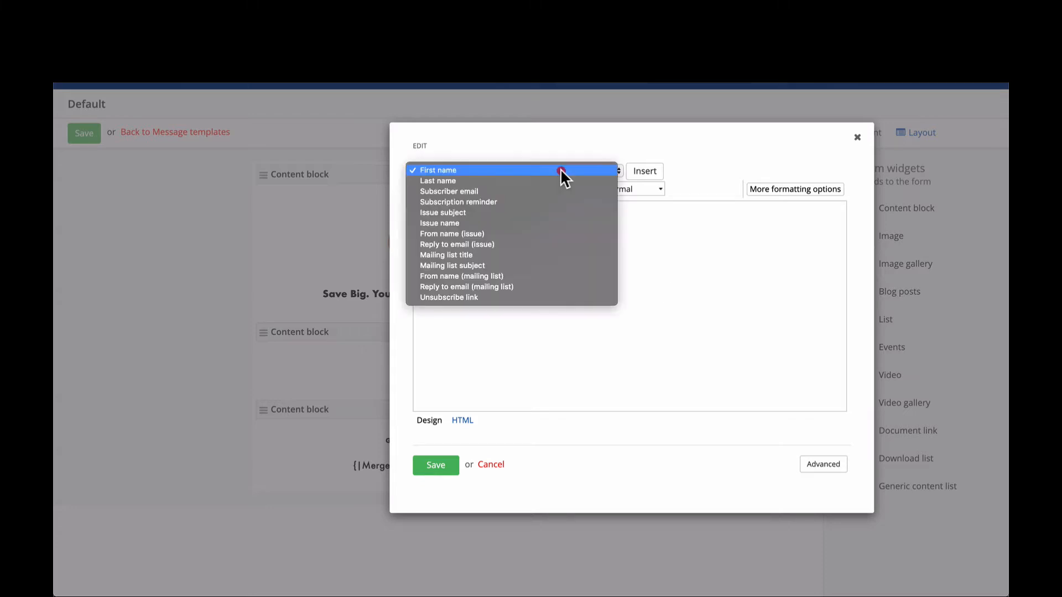
{"action": "left_click", "coordinate": [562, 181]}
{"action": "left_click", "coordinate": [645, 171]}
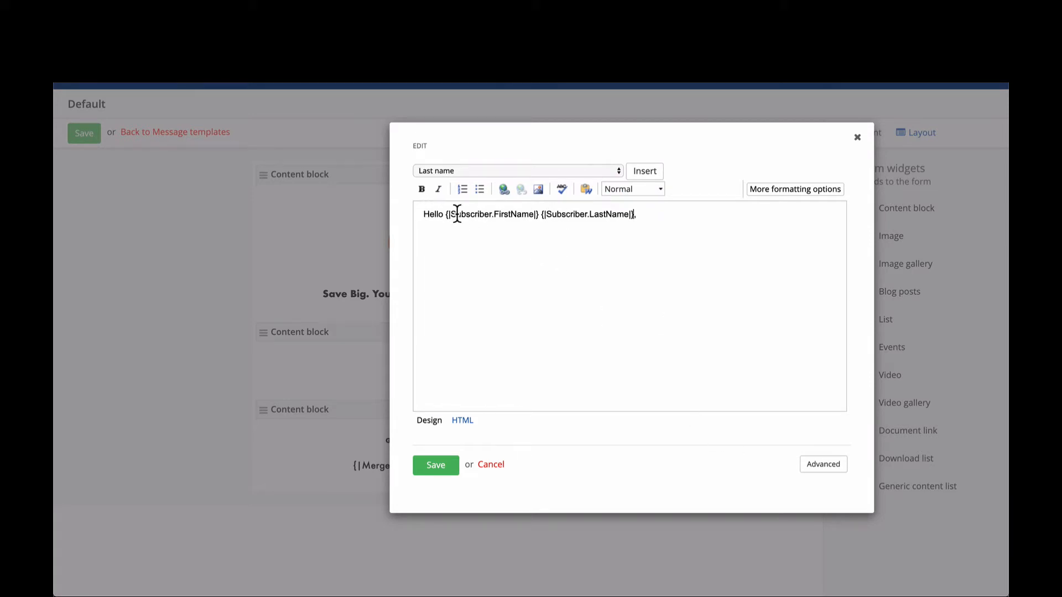
{"action": "left_click", "coordinate": [640, 214]}
{"action": "left_click", "coordinate": [428, 465]}
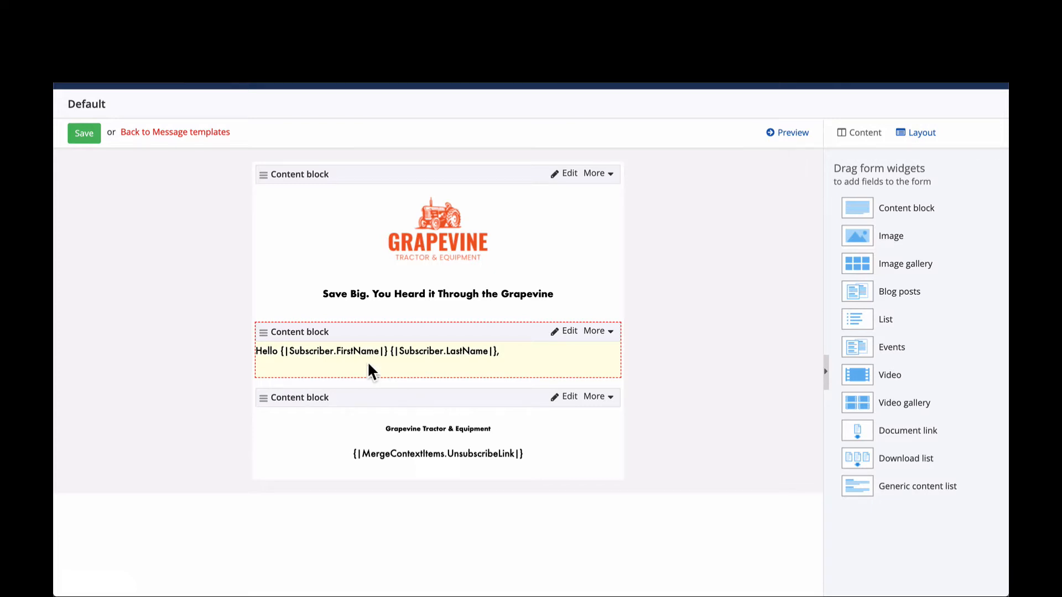
- Stay in the template editor instead of discarding the unsaved changes, and save the Default message template
{"action": "left_click", "coordinate": [202, 133]}
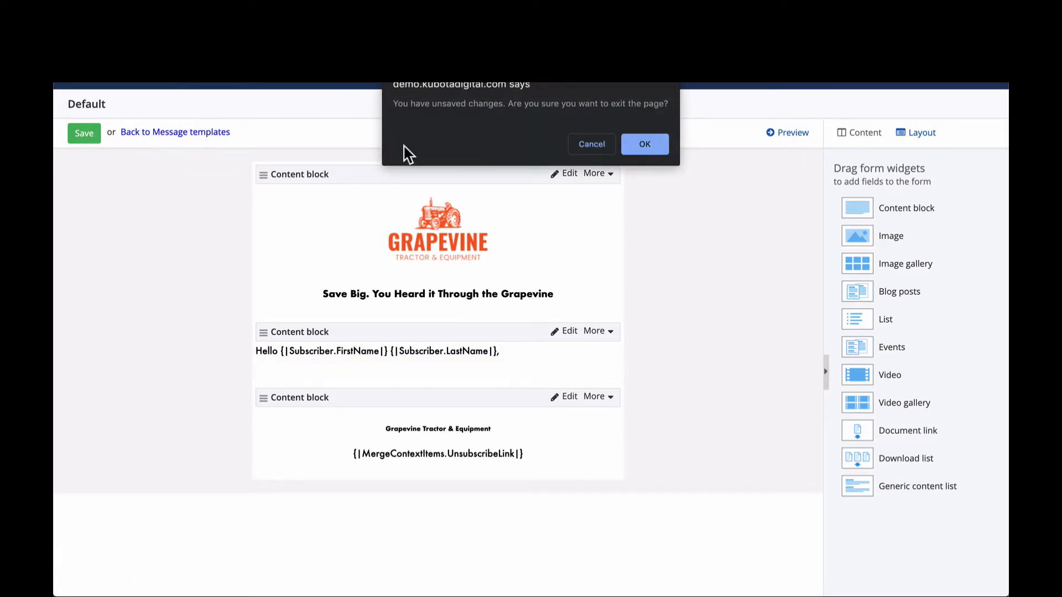
{"action": "left_click", "coordinate": [593, 143]}
{"action": "left_click", "coordinate": [83, 134]}
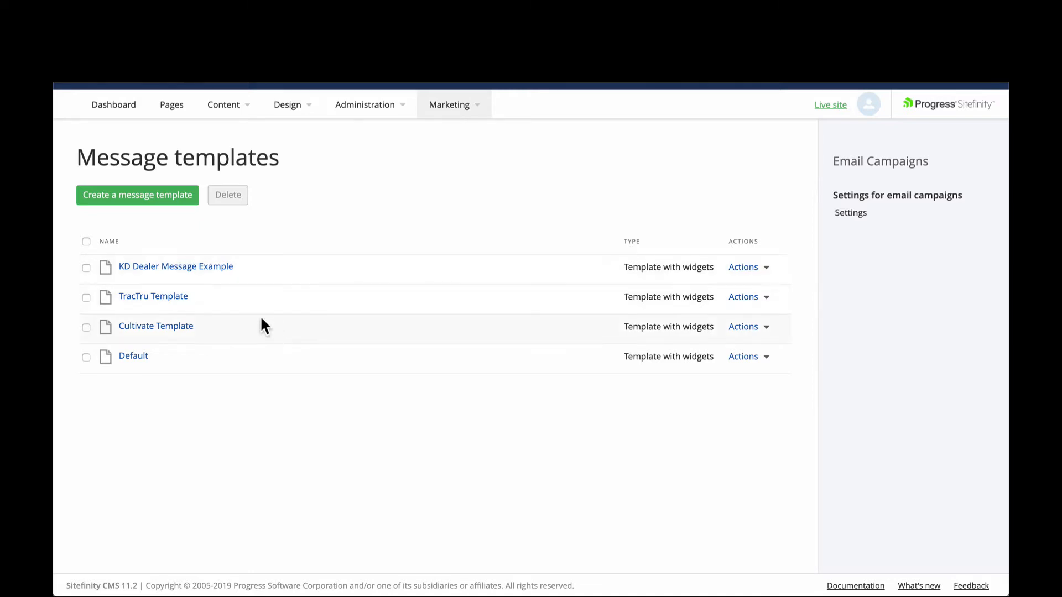
- Open the KD Dealer Message Example template and examine its header, letter text, news, specials, offers and recently added equipment sections
{"action": "left_click", "coordinate": [213, 267]}
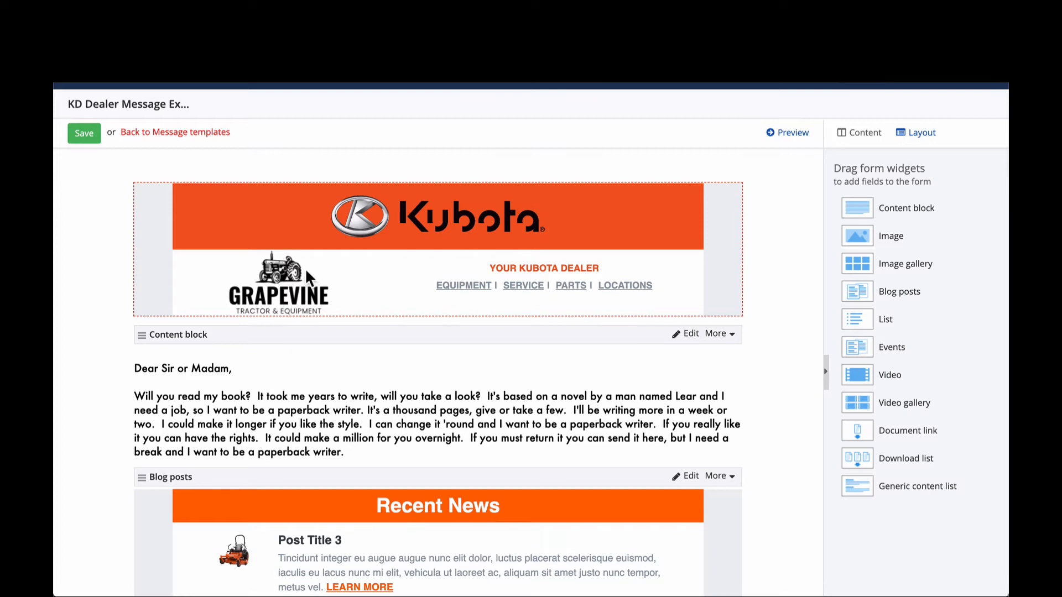
{"action": "left_click", "coordinate": [519, 266]}
{"action": "double_click", "coordinate": [520, 267]}
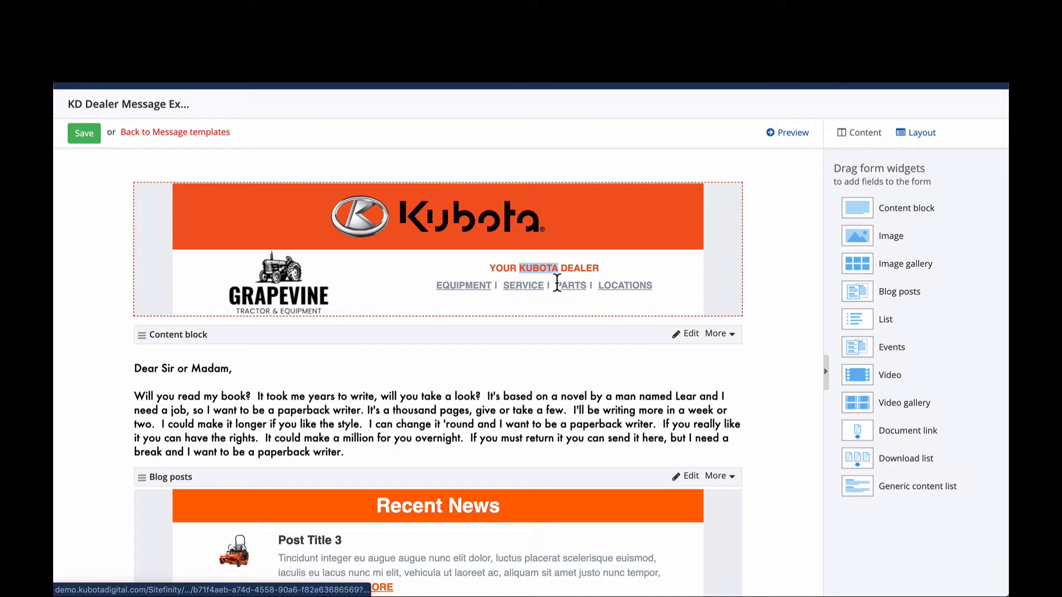
{"action": "scroll", "coordinate": [560, 290], "scroll_direction": "down", "scroll_amount": 2}
{"action": "scroll", "coordinate": [560, 290], "scroll_direction": "down", "scroll_amount": 1}
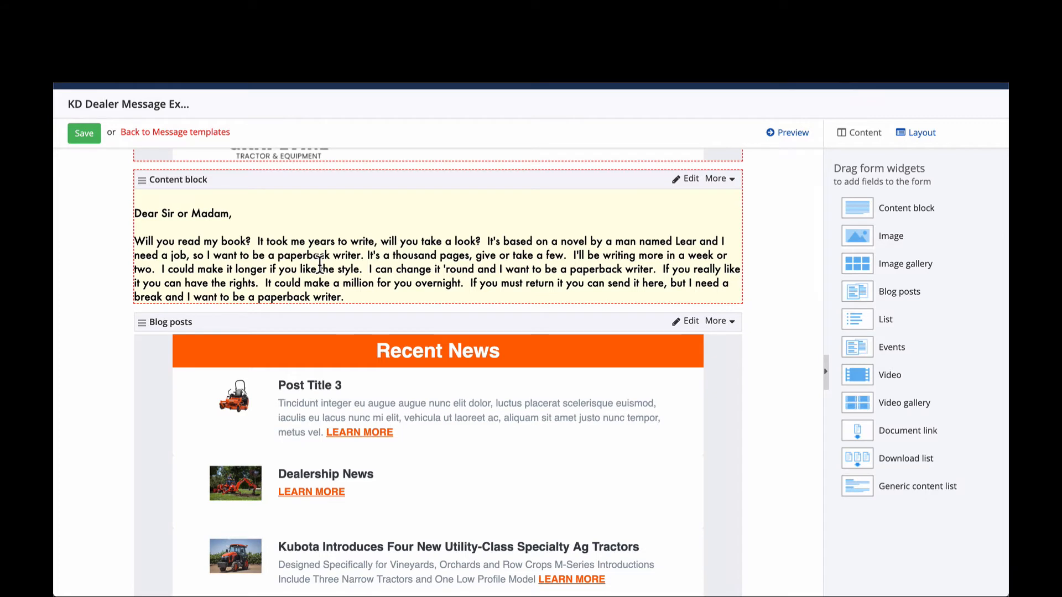
{"action": "scroll", "coordinate": [319, 264], "scroll_direction": "down", "scroll_amount": 1}
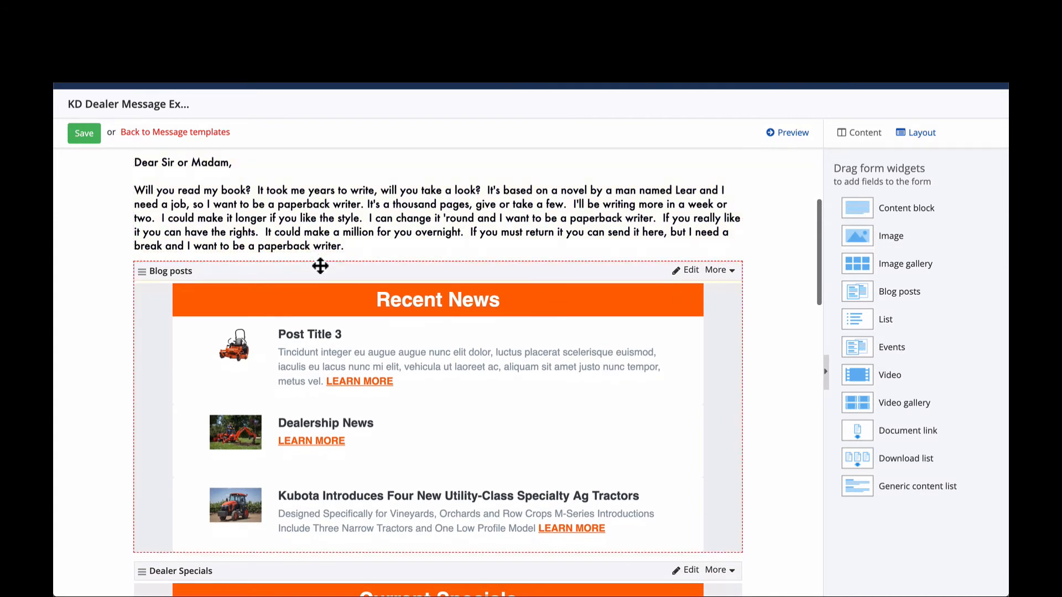
{"action": "scroll", "coordinate": [320, 266], "scroll_direction": "down", "scroll_amount": 2}
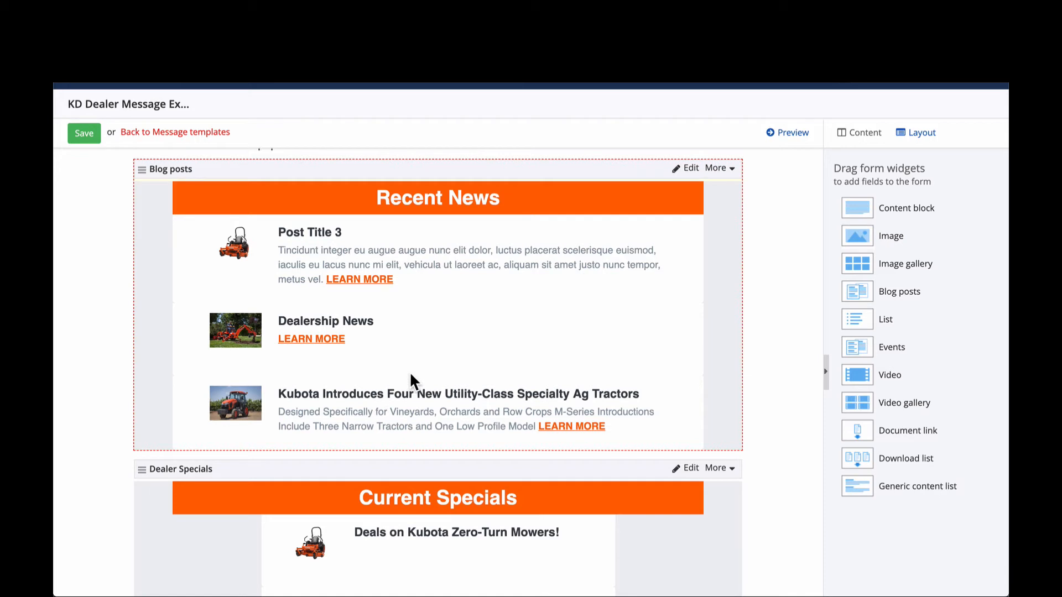
{"action": "scroll", "coordinate": [411, 376], "scroll_direction": "down", "scroll_amount": 5}
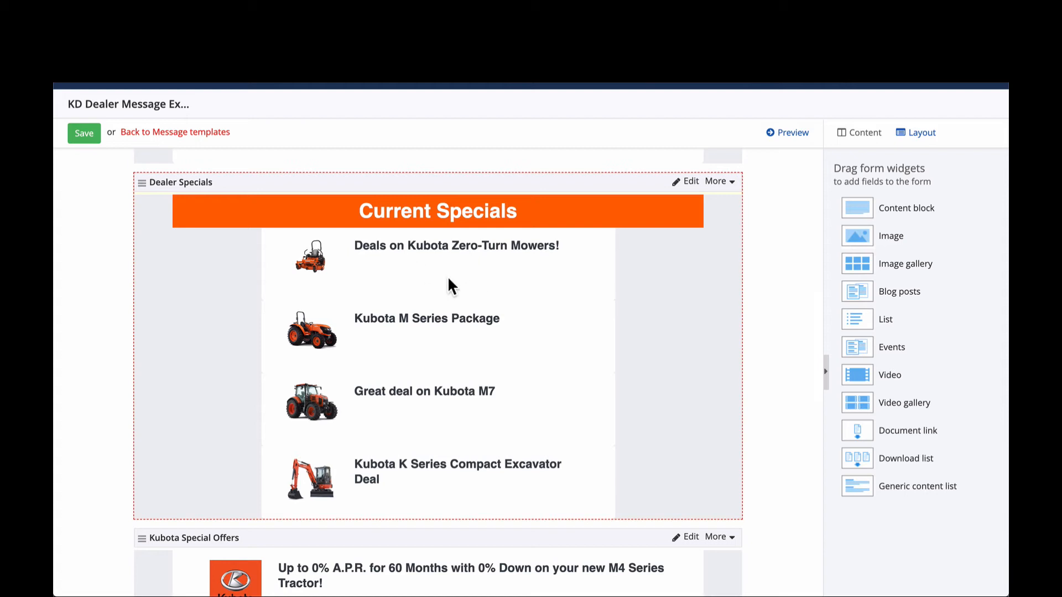
{"action": "scroll", "coordinate": [425, 329], "scroll_direction": "down", "scroll_amount": 6}
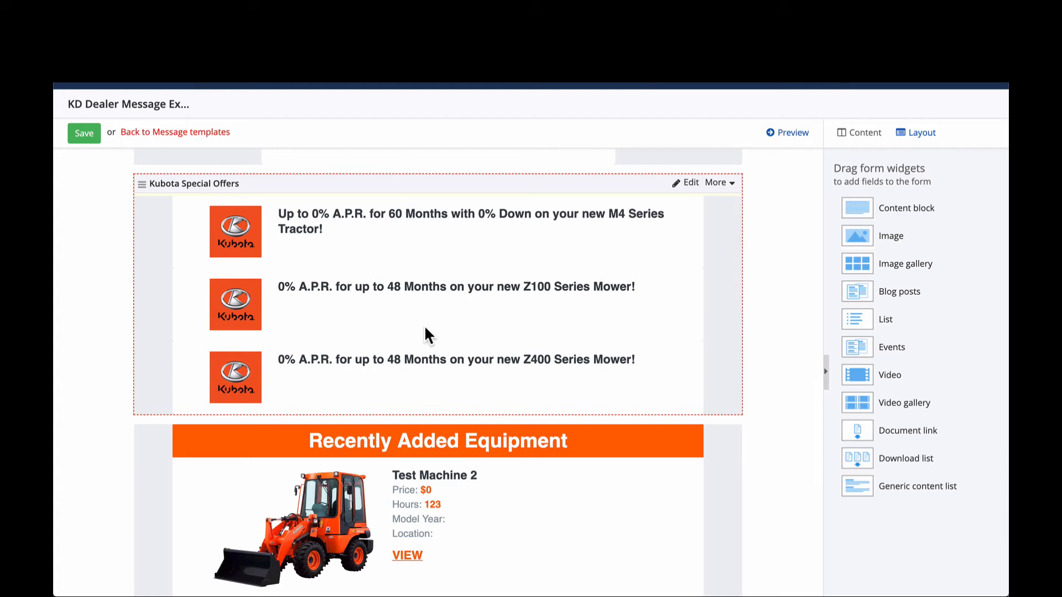
{"action": "scroll", "coordinate": [425, 329], "scroll_direction": "down", "scroll_amount": 1}
{"action": "scroll", "coordinate": [425, 330], "scroll_direction": "down", "scroll_amount": 4}
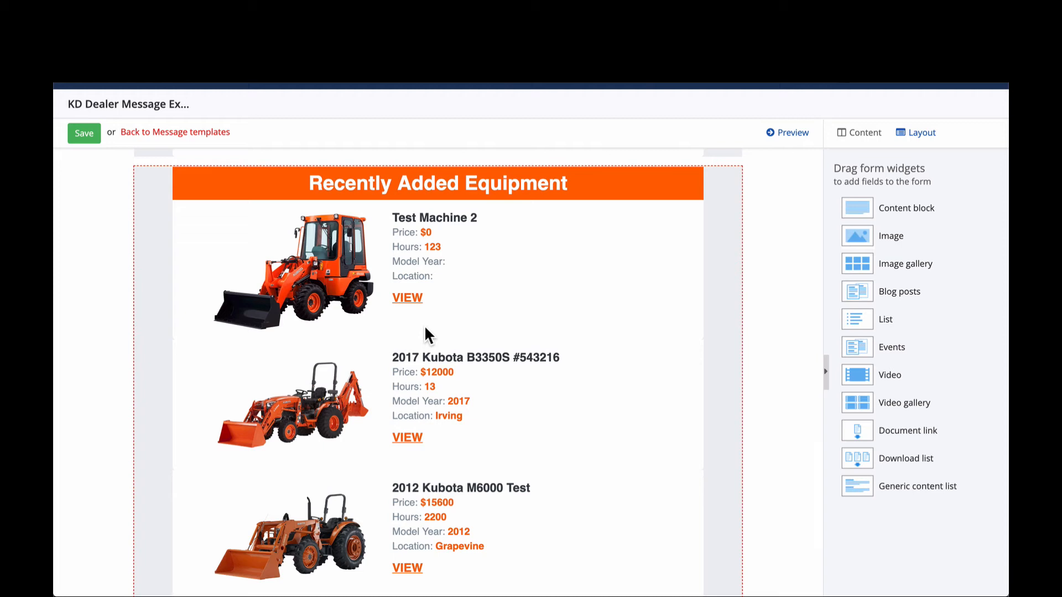
{"action": "scroll", "coordinate": [425, 328], "scroll_direction": "down", "scroll_amount": 3}
{"action": "scroll", "coordinate": [426, 331], "scroll_direction": "up", "scroll_amount": 2}
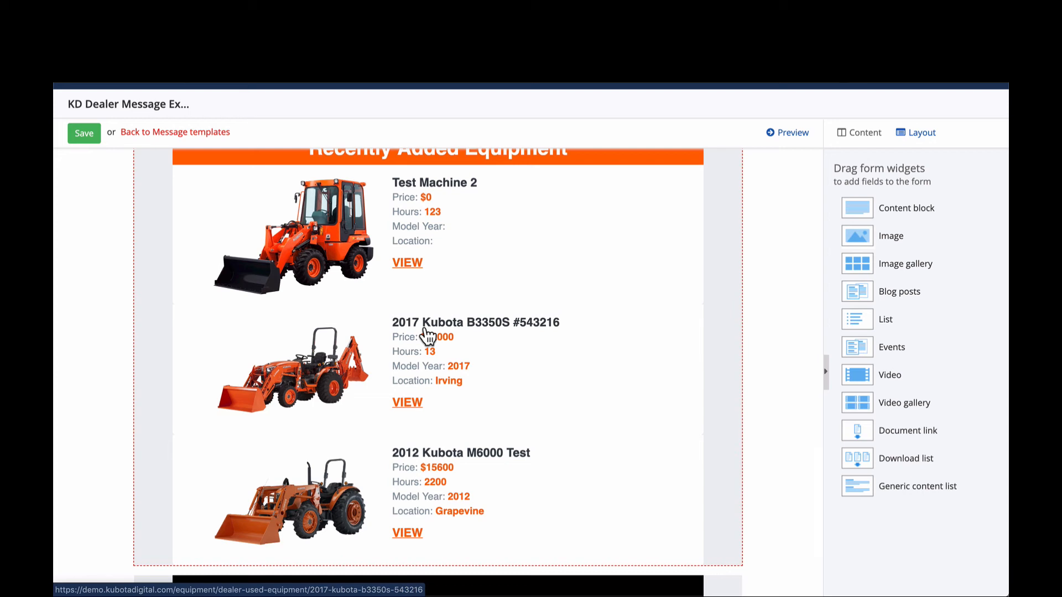
- Examine the example template's footer with its dealer name, tagline, page links and social icons, and compare it with the header
{"action": "scroll", "coordinate": [423, 309], "scroll_direction": "down", "scroll_amount": 3}
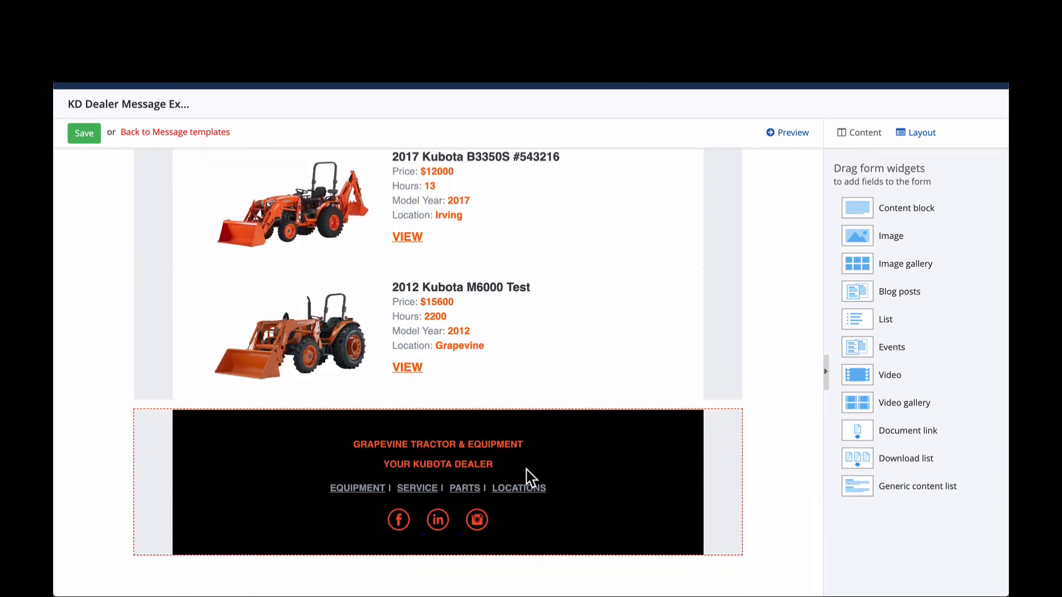
{"action": "triple_click", "coordinate": [415, 444]}
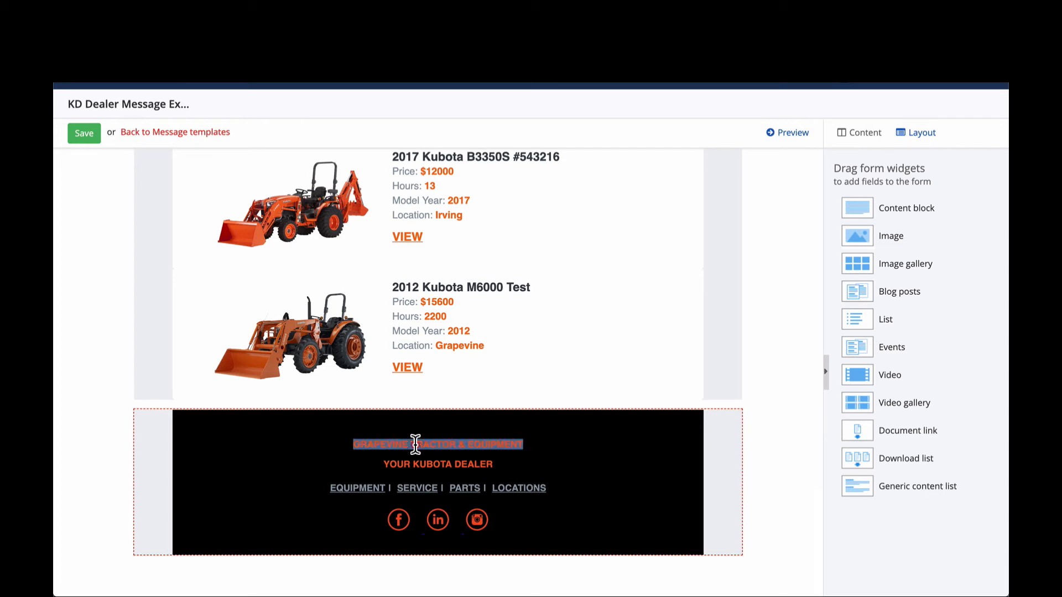
{"action": "triple_click", "coordinate": [439, 464]}
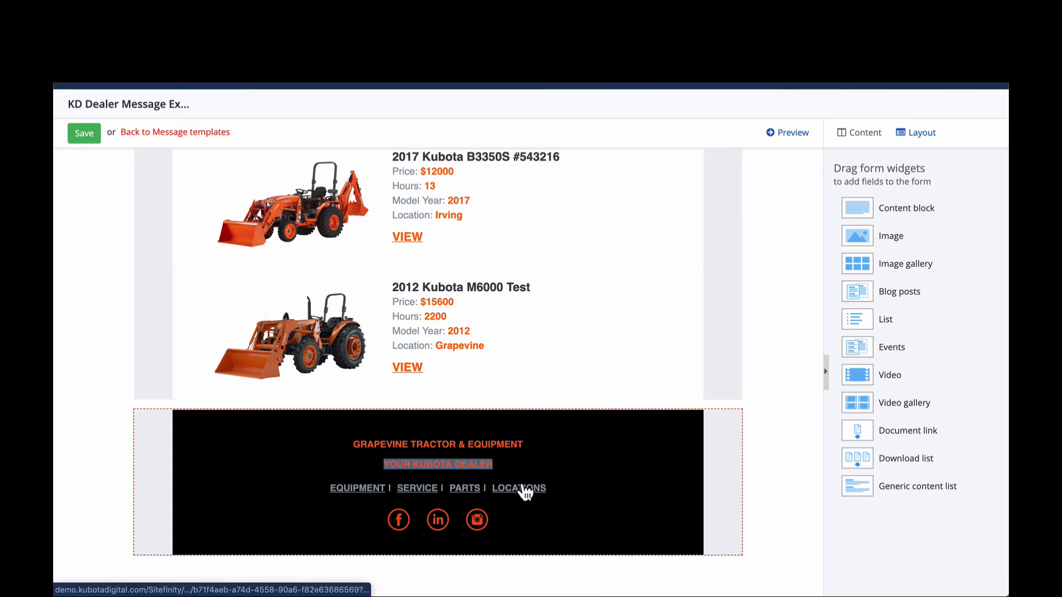
{"action": "scroll", "coordinate": [525, 490], "scroll_direction": "up", "scroll_amount": 3}
{"action": "scroll", "coordinate": [523, 482], "scroll_direction": "up", "scroll_amount": 10}
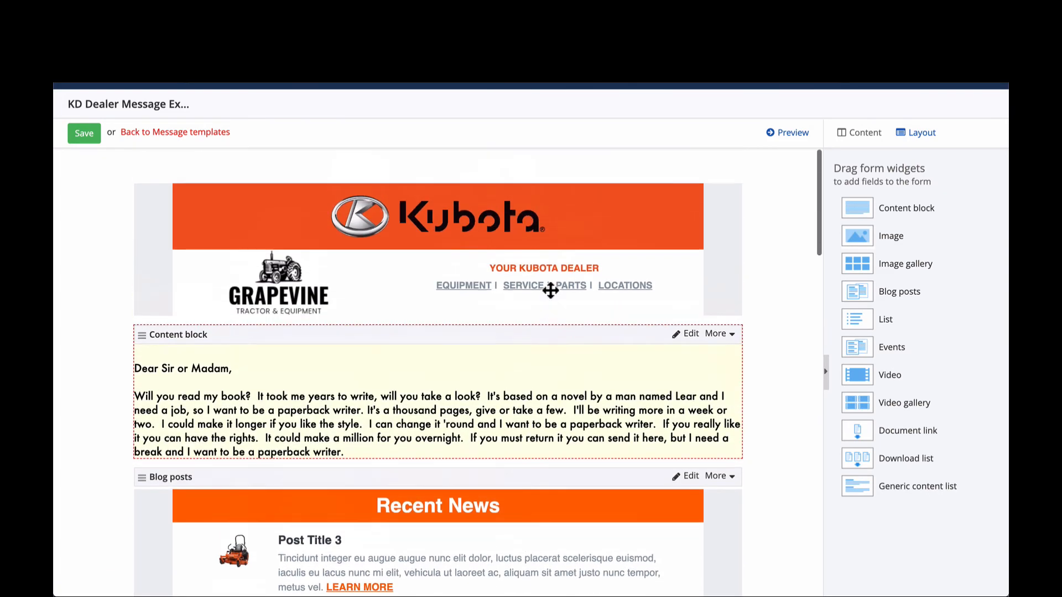
{"action": "scroll", "coordinate": [546, 304], "scroll_direction": "down", "scroll_amount": 15}
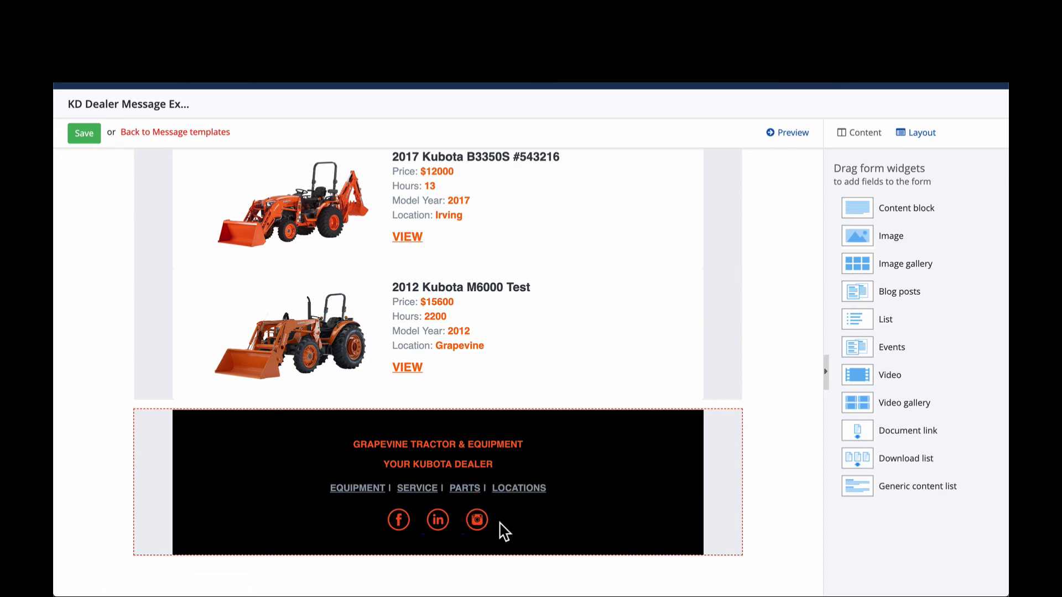
{"action": "scroll", "coordinate": [505, 532], "scroll_direction": "up", "scroll_amount": 15}
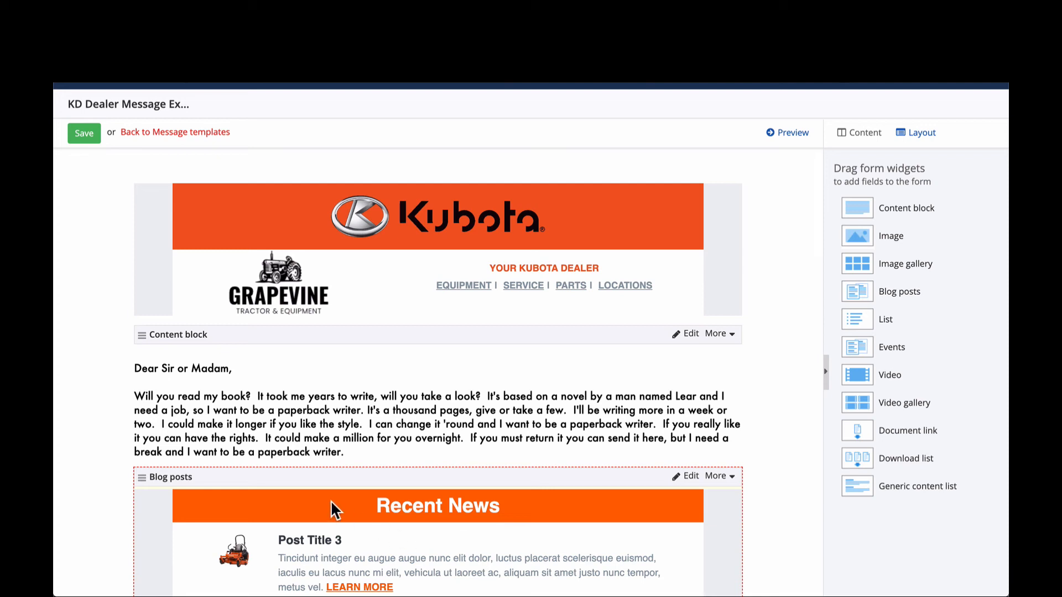
- Open the Kubota Digital help site in a new browser tab and find its CURRENT Email Marketing section
{"action": "left_click", "coordinate": [70, 209]}
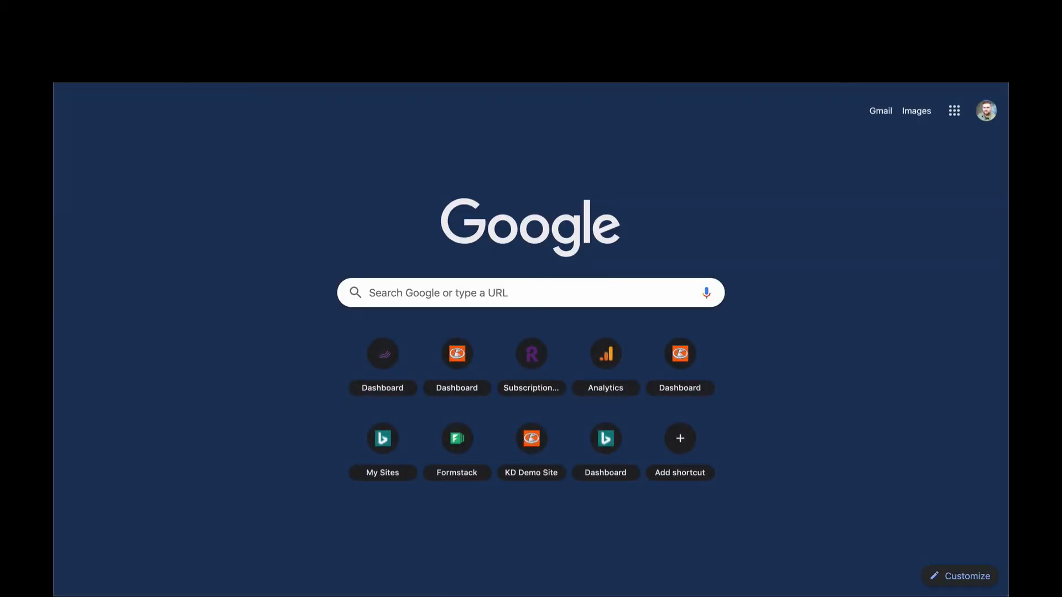
{"action": "type", "text": "kubotadigital"}
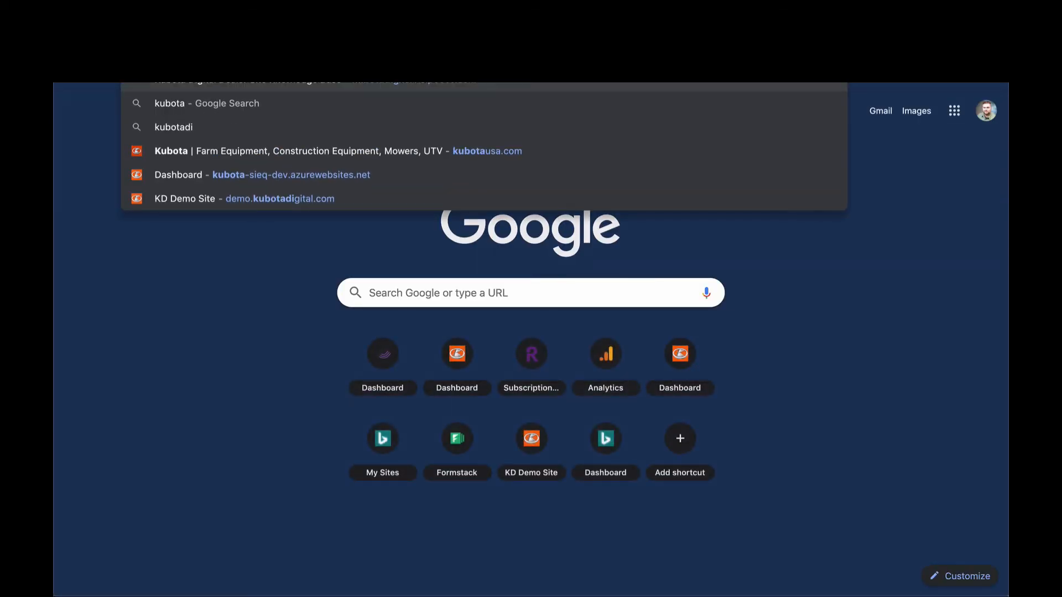
{"action": "key", "text": "Return"}
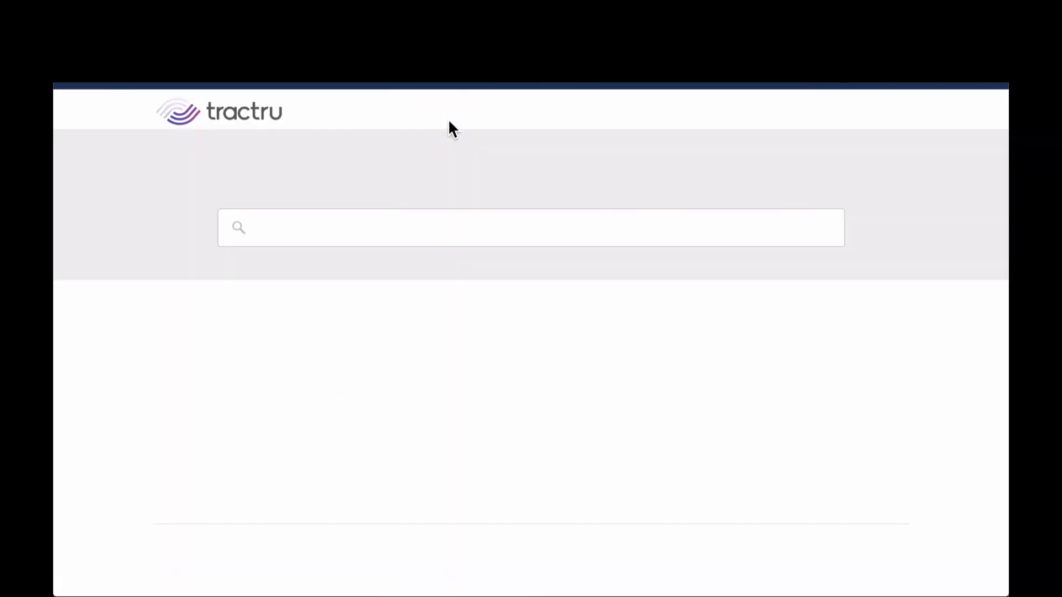
{"action": "scroll", "coordinate": [451, 159], "scroll_direction": "down", "scroll_amount": 1}
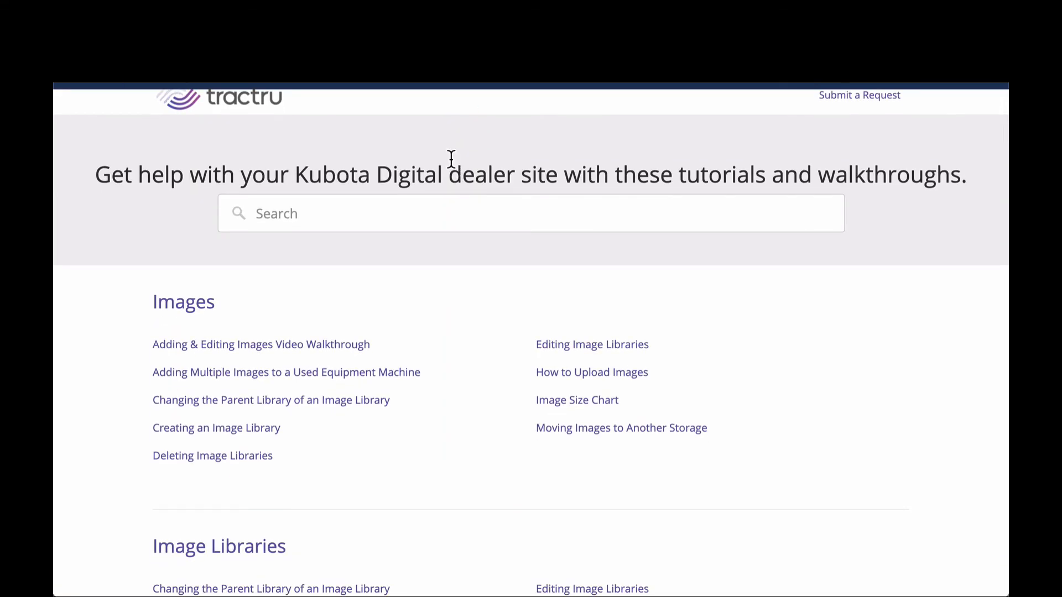
{"action": "scroll", "coordinate": [450, 159], "scroll_direction": "up", "scroll_amount": 1}
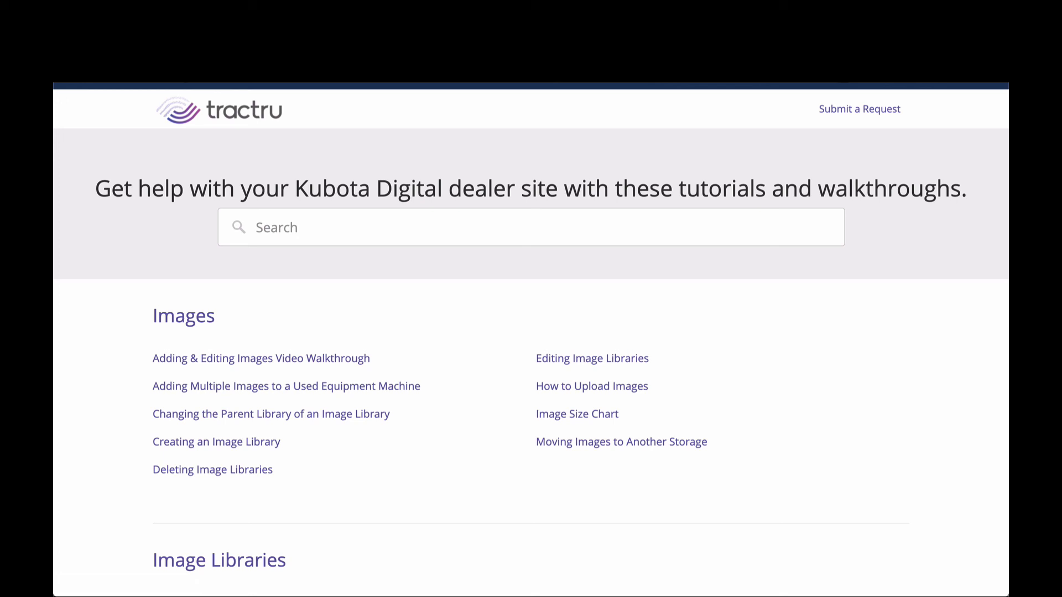
{"action": "scroll", "coordinate": [394, 285], "scroll_direction": "down", "scroll_amount": 20}
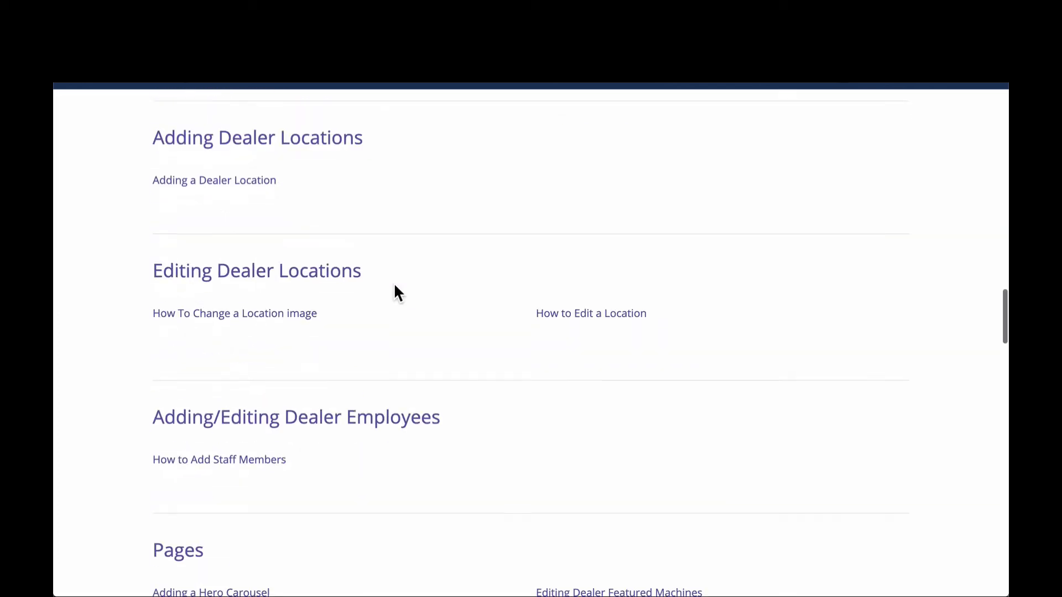
{"action": "scroll", "coordinate": [395, 286], "scroll_direction": "down", "scroll_amount": 20}
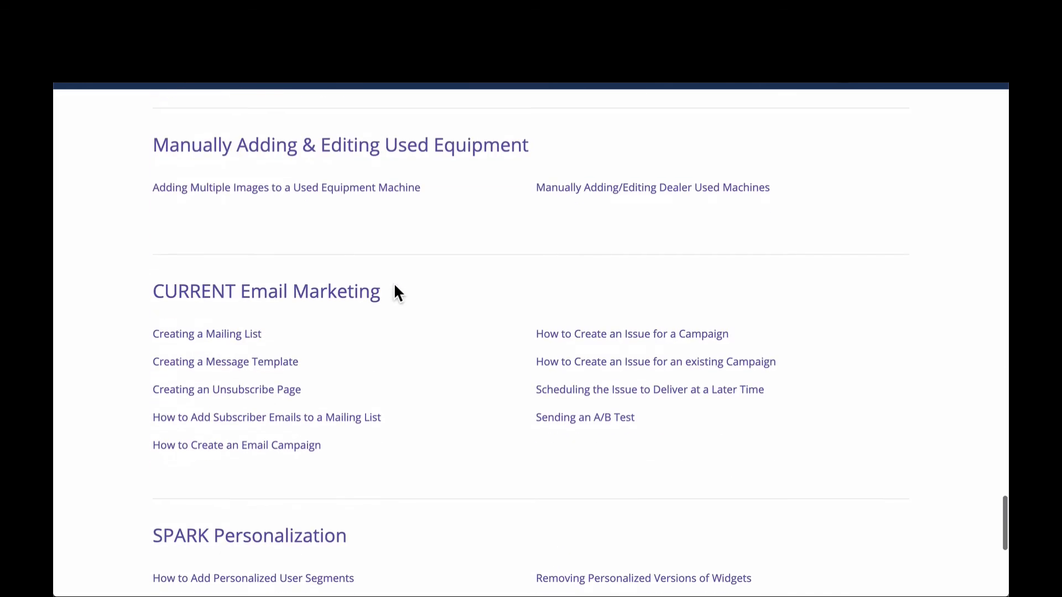
{"action": "scroll", "coordinate": [344, 298], "scroll_direction": "down", "scroll_amount": 2}
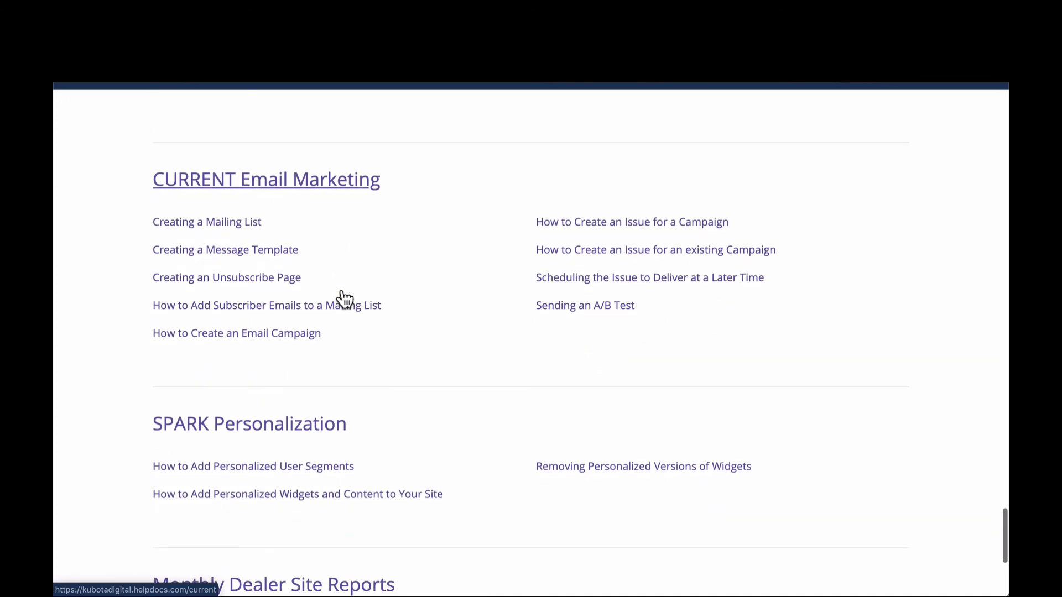
- Read through the "Creating a Mailing List" help article, including its form connection instructions, and return to the article list
{"action": "left_click", "coordinate": [222, 224]}
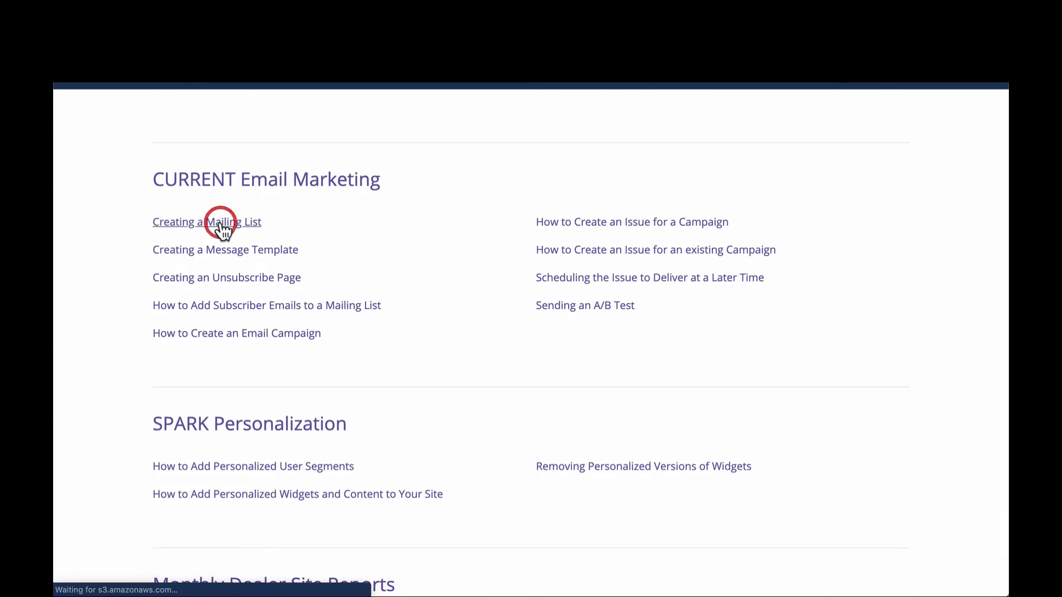
{"action": "scroll", "coordinate": [299, 324], "scroll_direction": "down", "scroll_amount": 15}
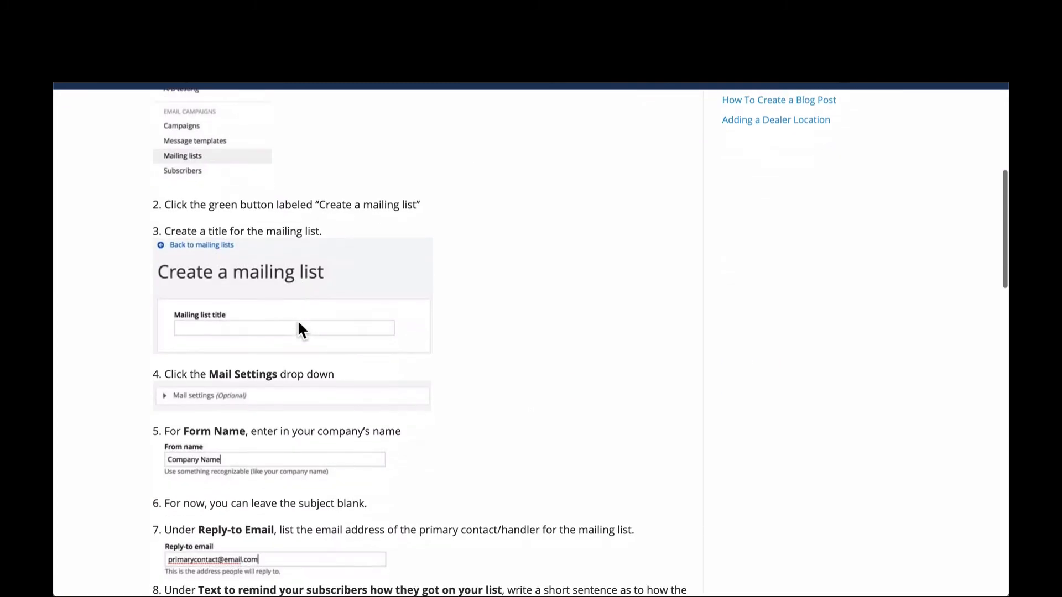
{"action": "scroll", "coordinate": [297, 320], "scroll_direction": "down", "scroll_amount": 10}
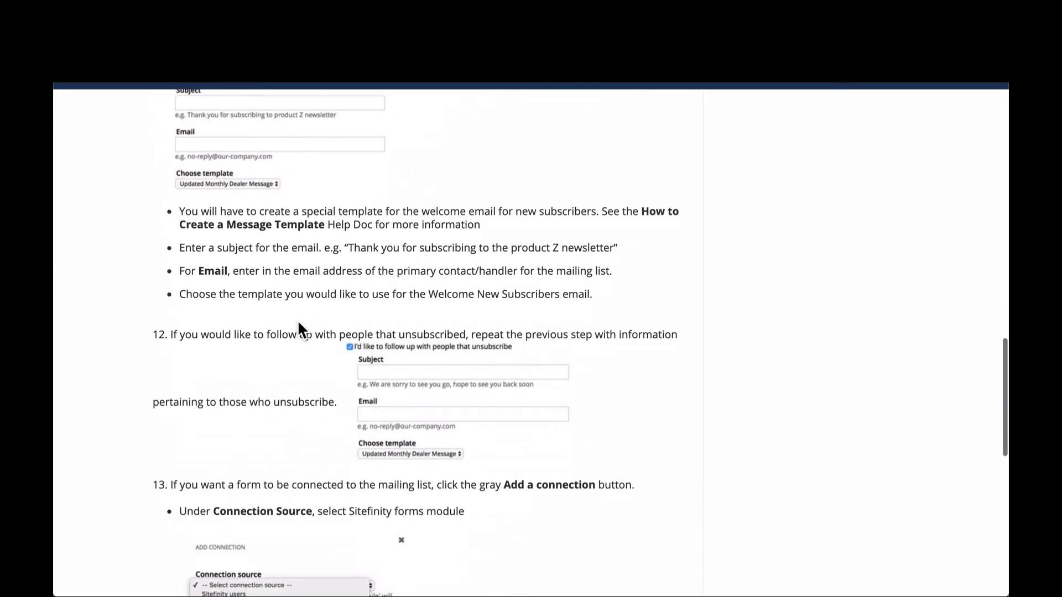
{"action": "scroll", "coordinate": [299, 324], "scroll_direction": "down", "scroll_amount": 1}
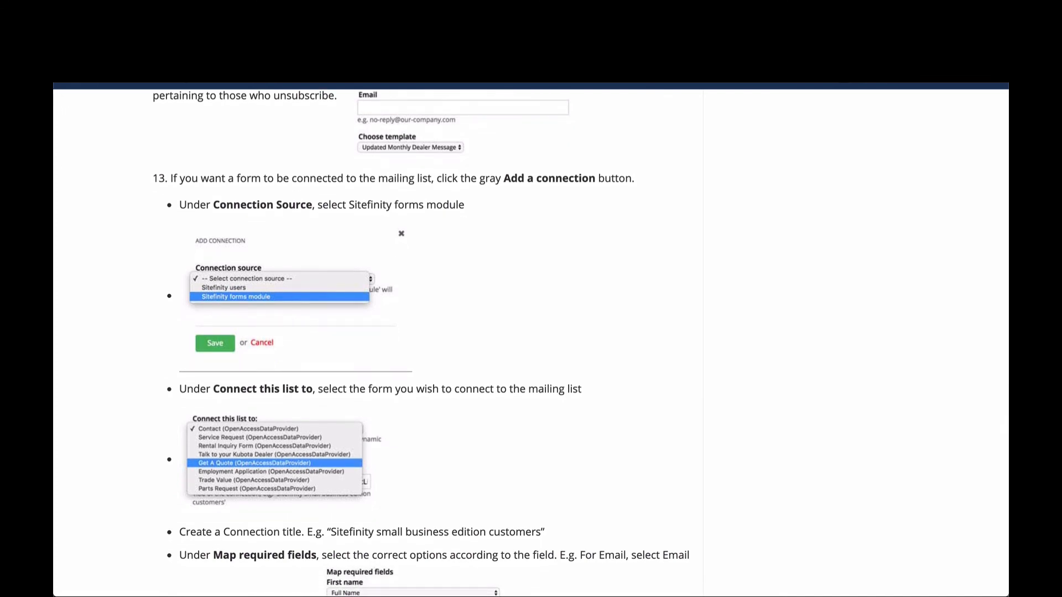
{"action": "key", "text": "super+Left"}
{"action": "scroll", "coordinate": [262, 155], "scroll_direction": "up", "scroll_amount": 1}
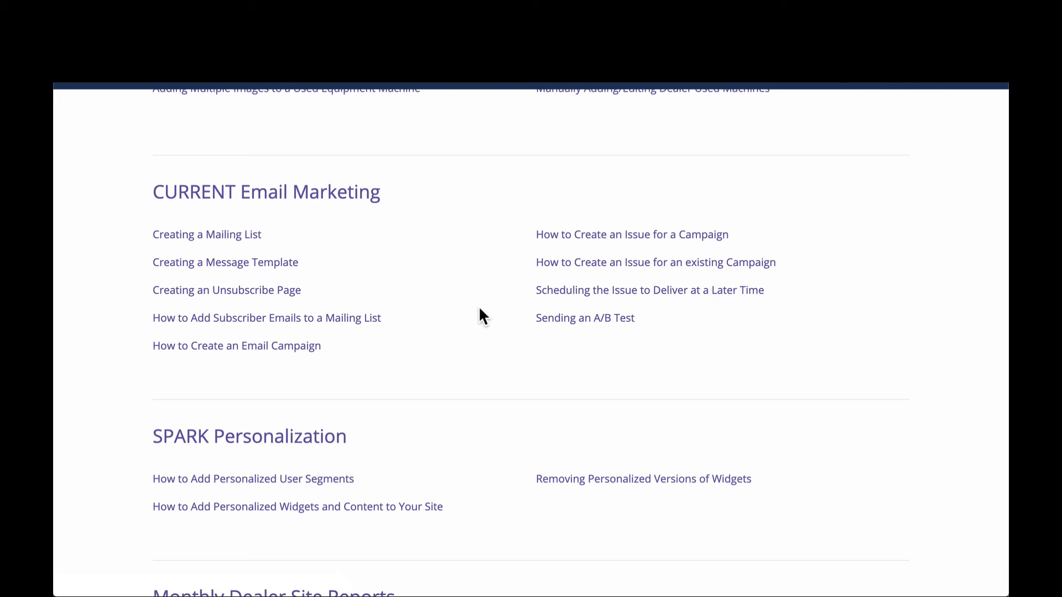
- View the Submit a Request contact form on the help site and close it without sending an inquiry
{"action": "left_click", "coordinate": [477, 257]}
{"action": "scroll", "coordinate": [479, 254], "scroll_direction": "up", "scroll_amount": 20}
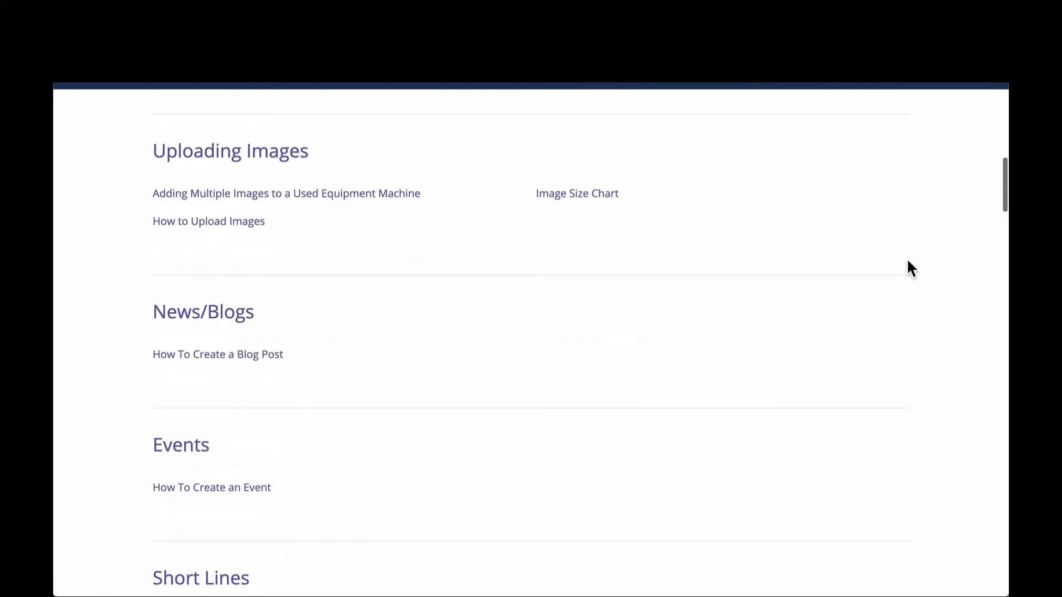
{"action": "scroll", "coordinate": [907, 261], "scroll_direction": "up", "scroll_amount": 10}
{"action": "left_click", "coordinate": [860, 110]}
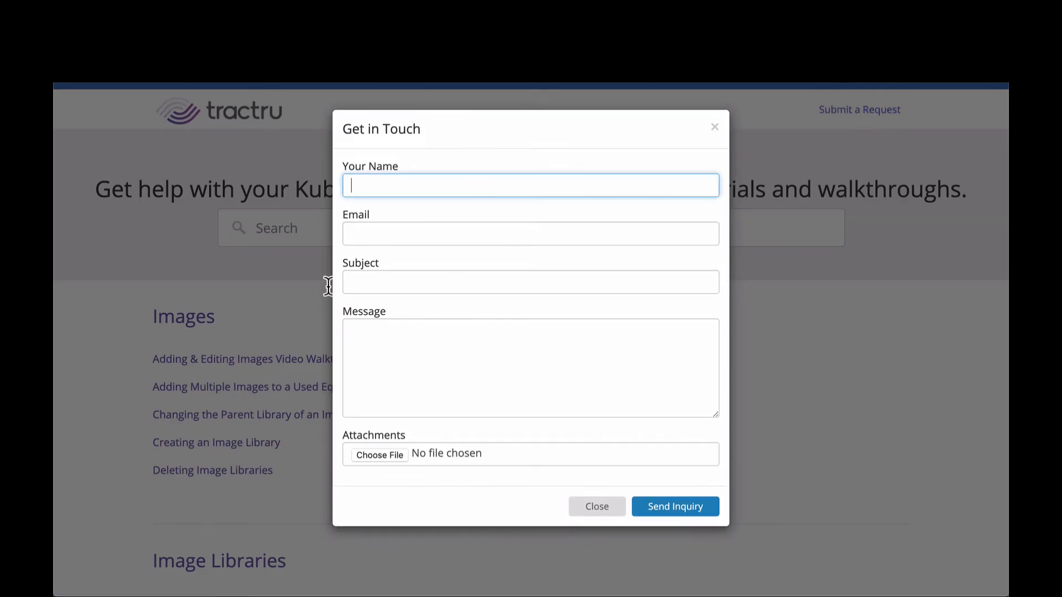
{"action": "left_click", "coordinate": [598, 510]}
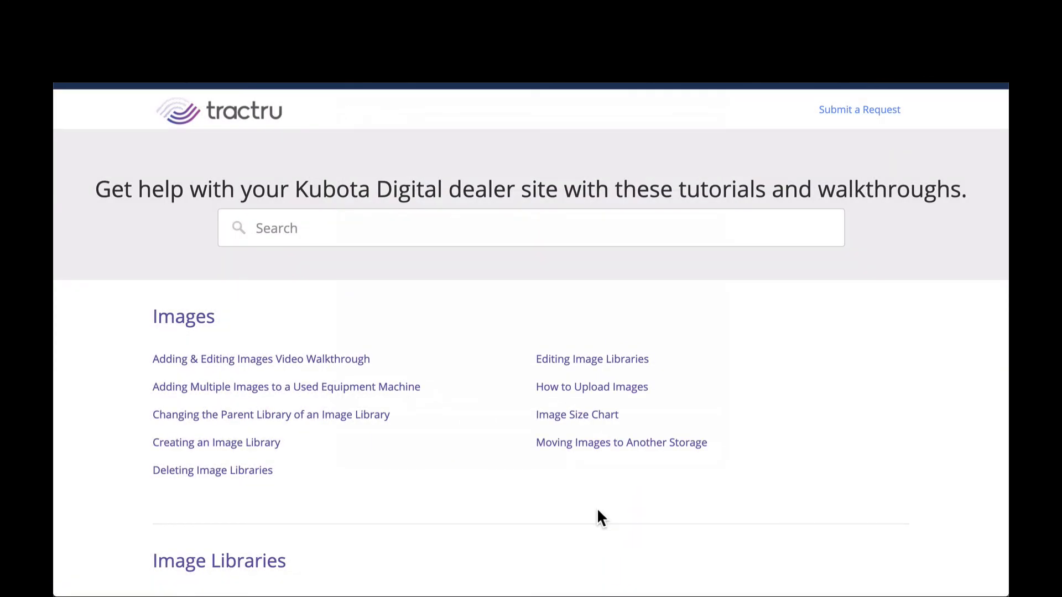